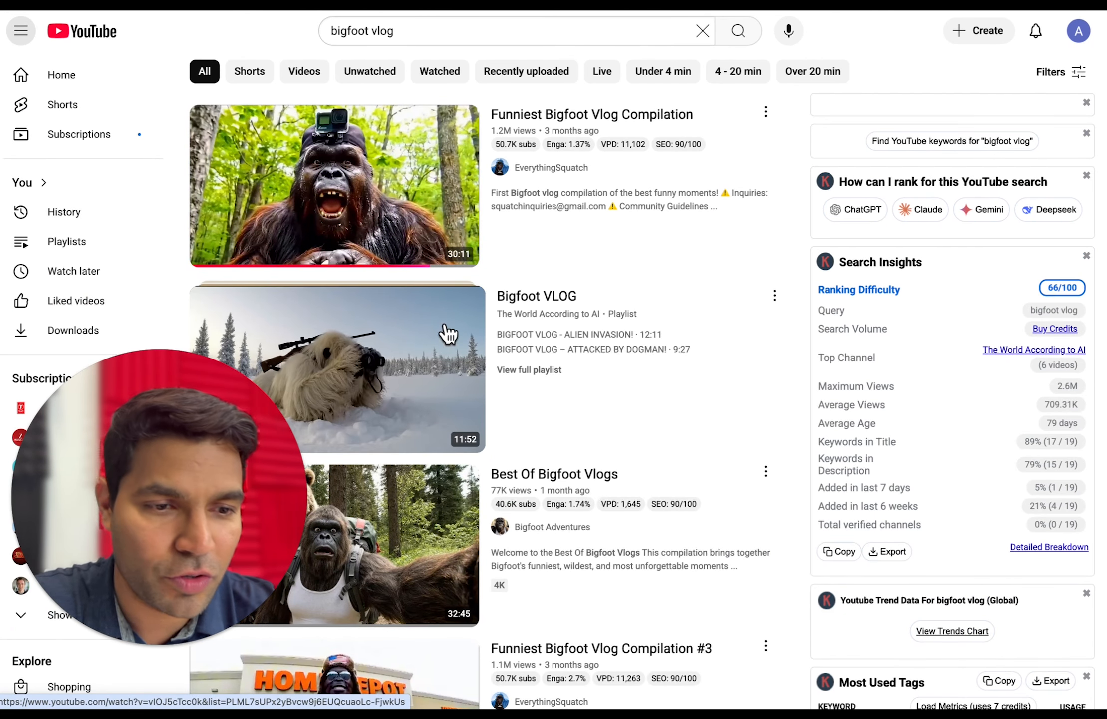
Look over the YouTube search results for "bigfoot vlog"
{"action": "scroll", "coordinate": [464, 437], "scroll_direction": "down", "scroll_amount": 5}
{"action": "scroll", "coordinate": [464, 440], "scroll_direction": "up", "scroll_amount": 6}
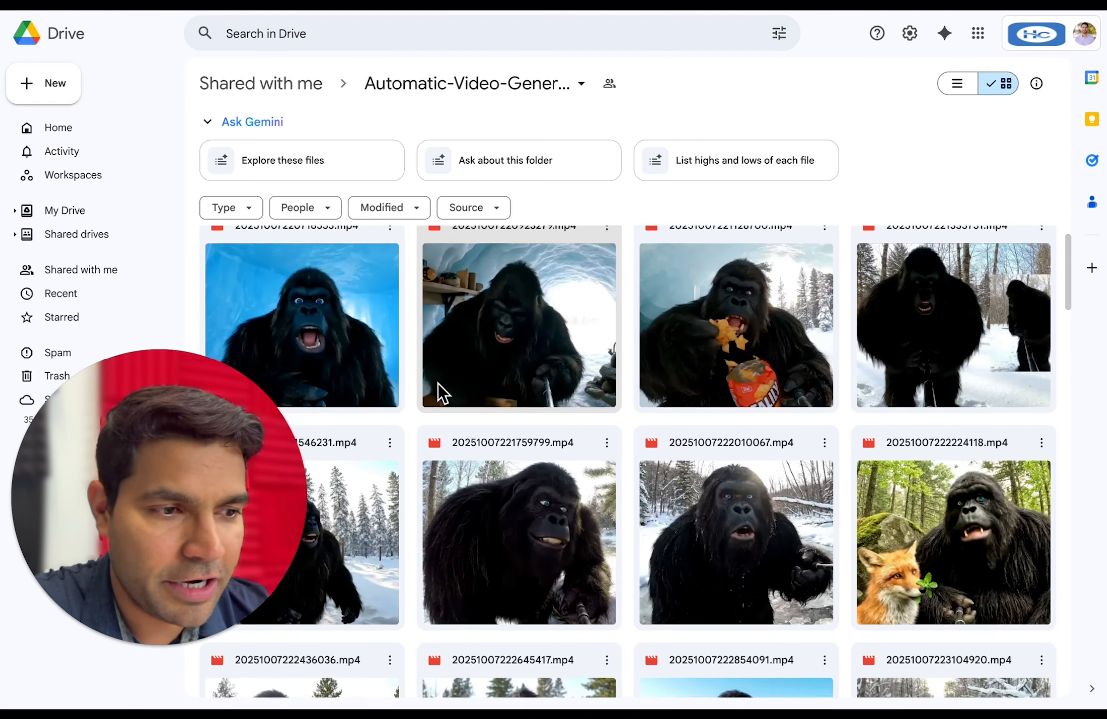
Switch to Google Drive, browse the generated Bigfoot clips in the shared folder and preview 20251007223742441.mp4 and the following video
{"action": "scroll", "coordinate": [438, 384], "scroll_direction": "down", "scroll_amount": 10}
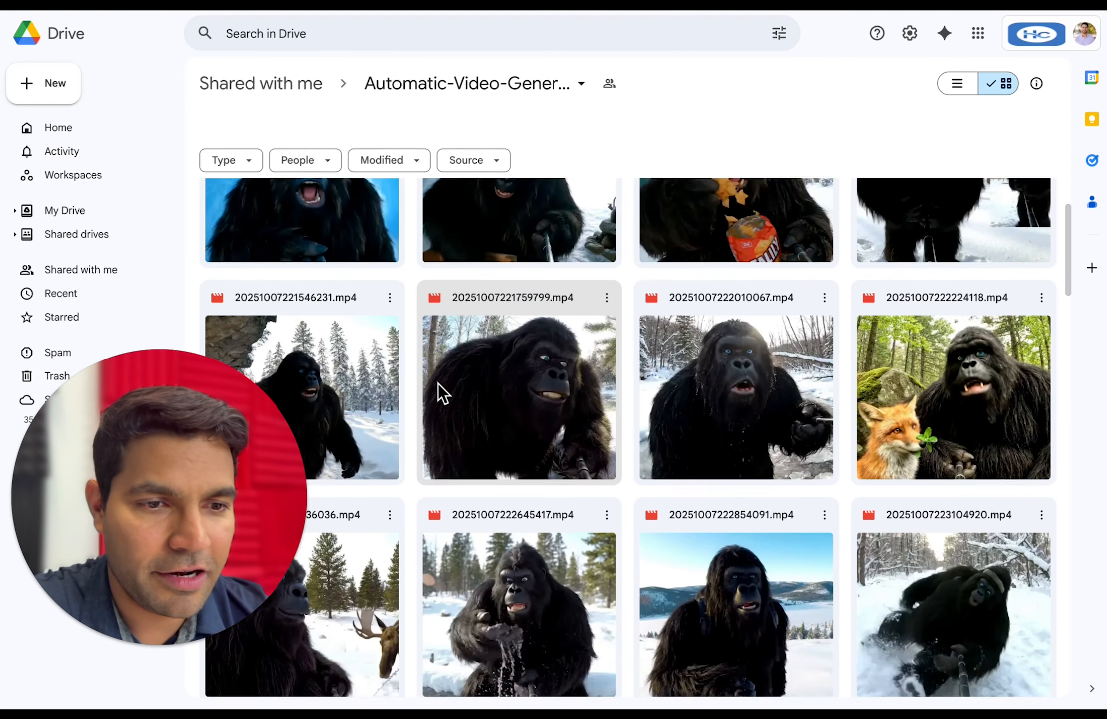
{"action": "scroll", "coordinate": [438, 383], "scroll_direction": "down", "scroll_amount": 5}
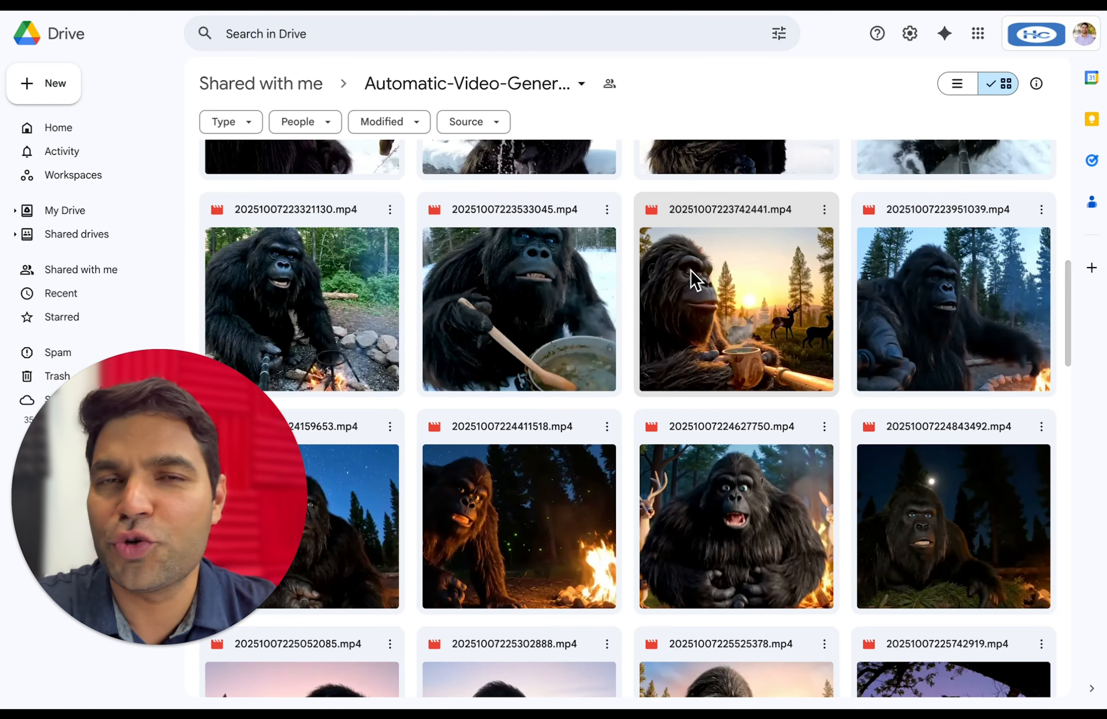
{"action": "double_click", "coordinate": [691, 270]}
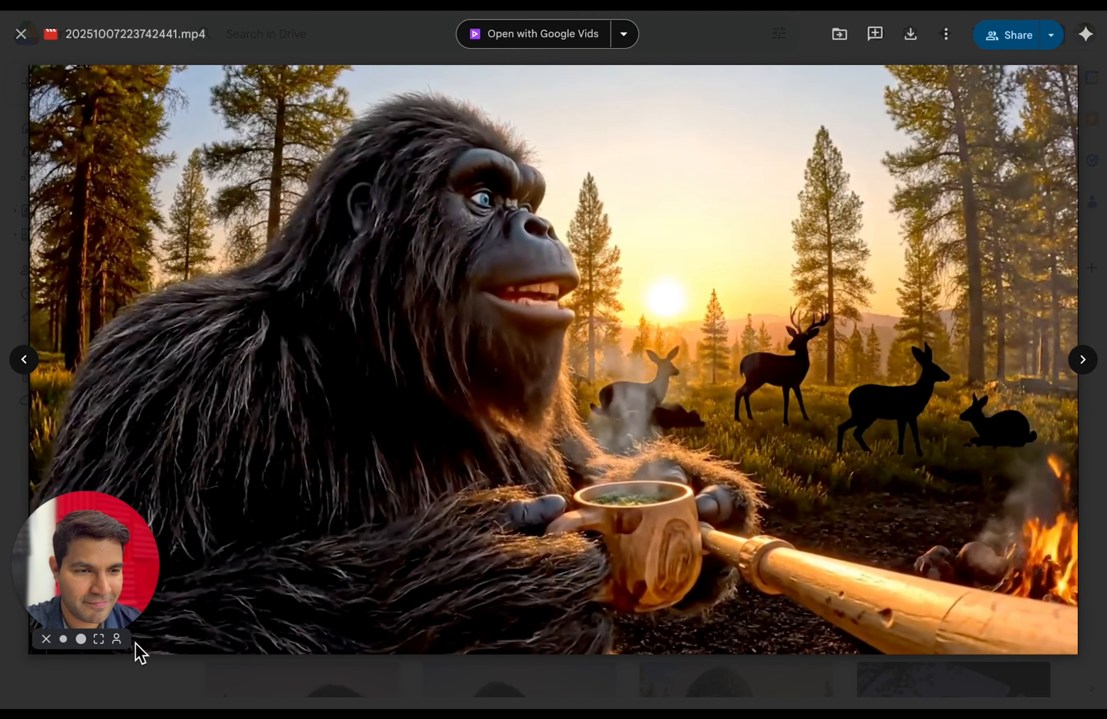
{"action": "key", "text": "Right"}
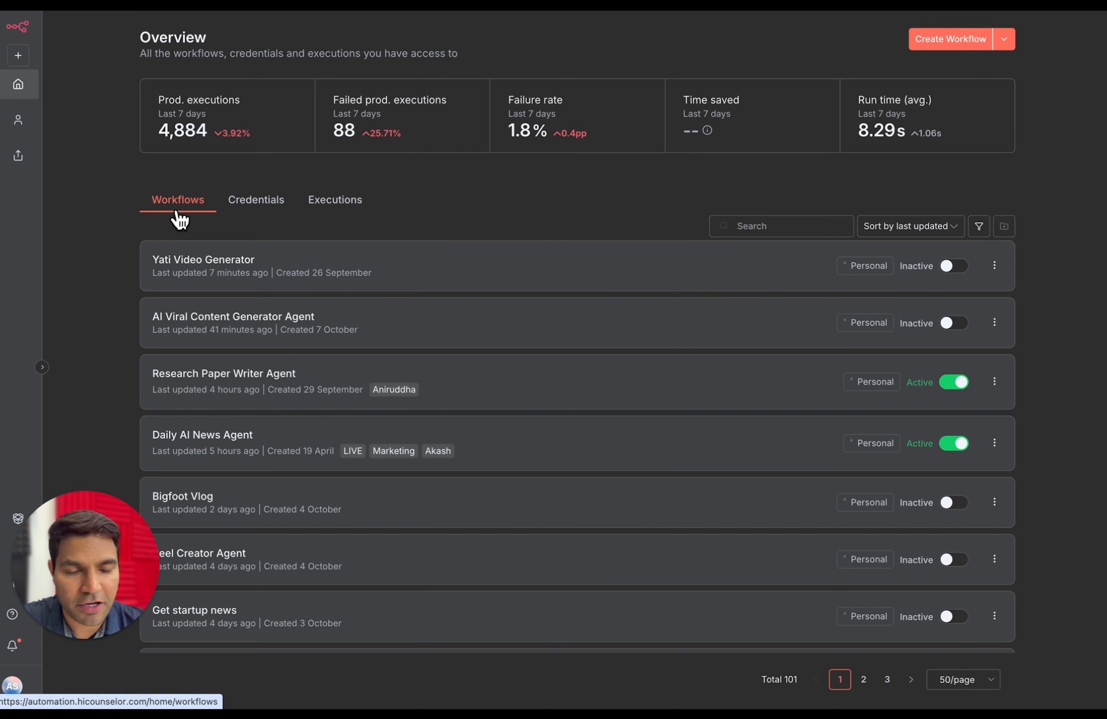
Switch to n8n, create a new workflow from the workflows overview and start adding its first step
{"action": "scroll", "coordinate": [264, 385], "scroll_direction": "down", "scroll_amount": 5}
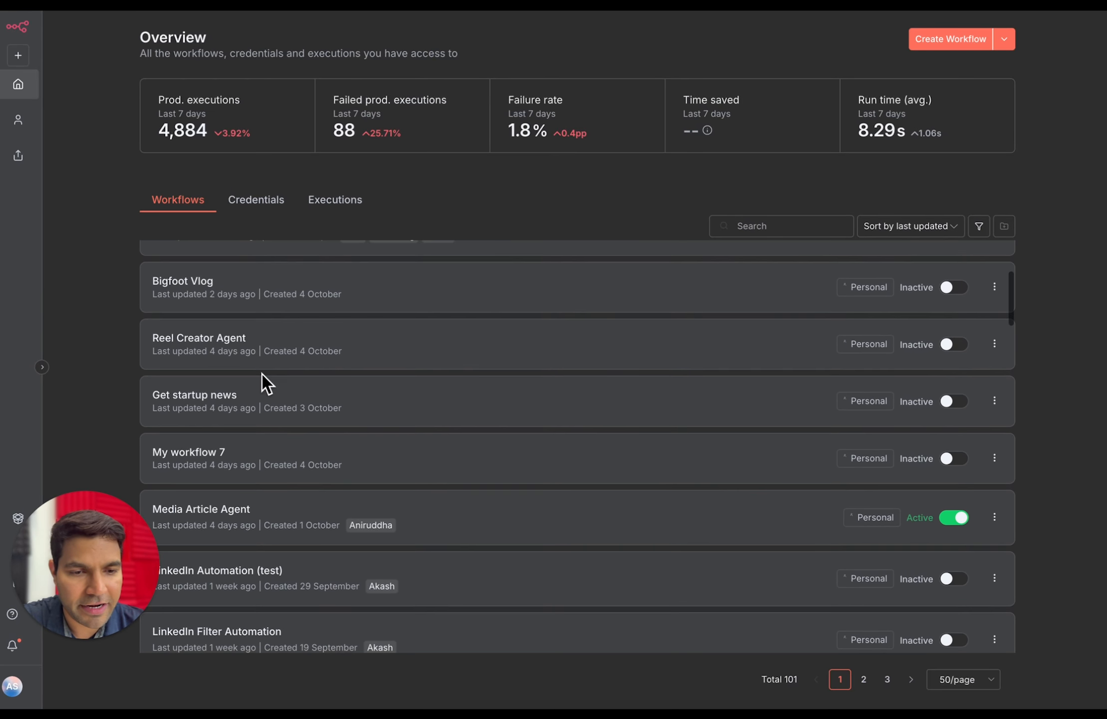
{"action": "scroll", "coordinate": [265, 384], "scroll_direction": "up", "scroll_amount": 5}
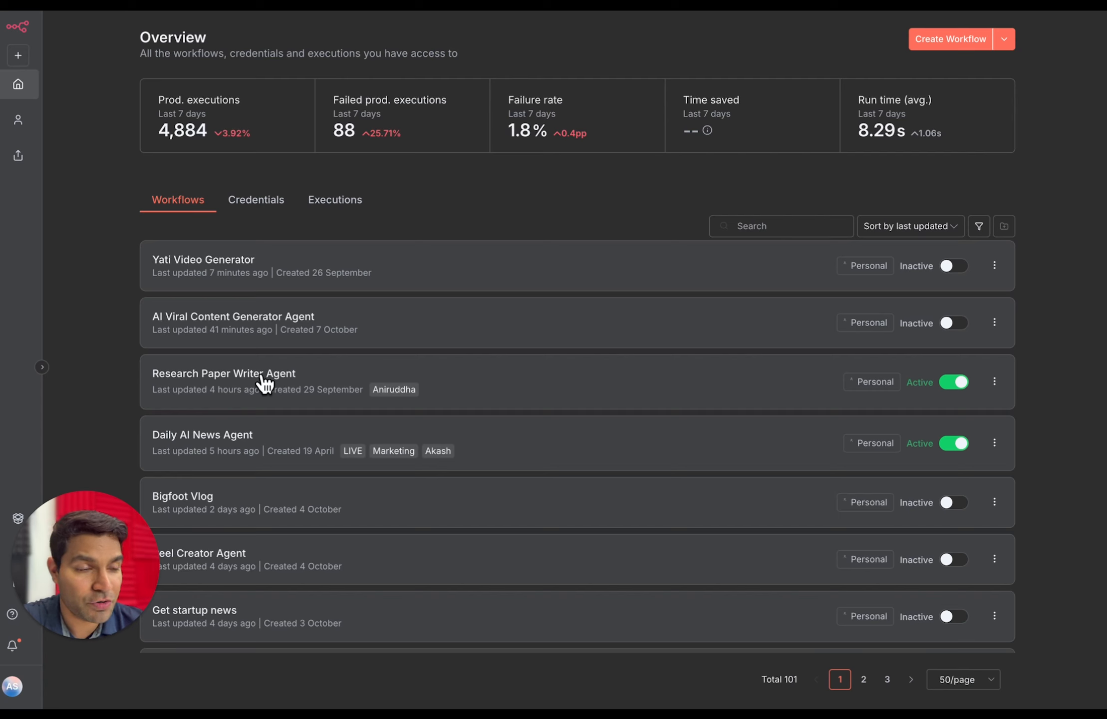
{"action": "left_click", "coordinate": [953, 41]}
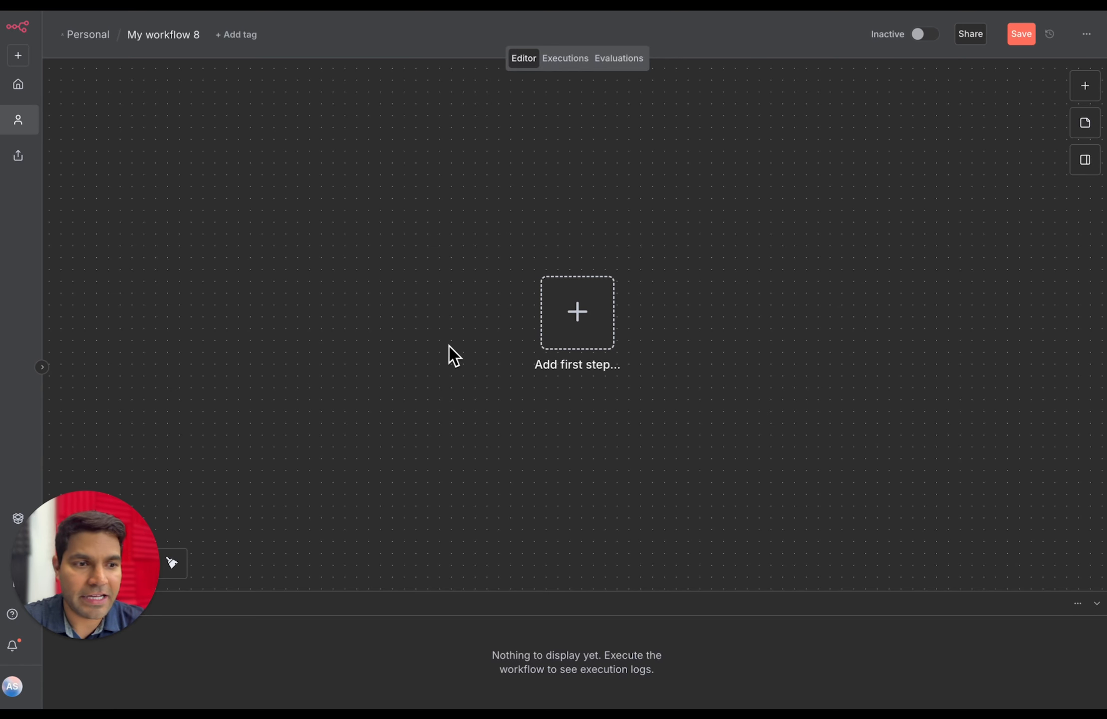
{"action": "left_click", "coordinate": [584, 319]}
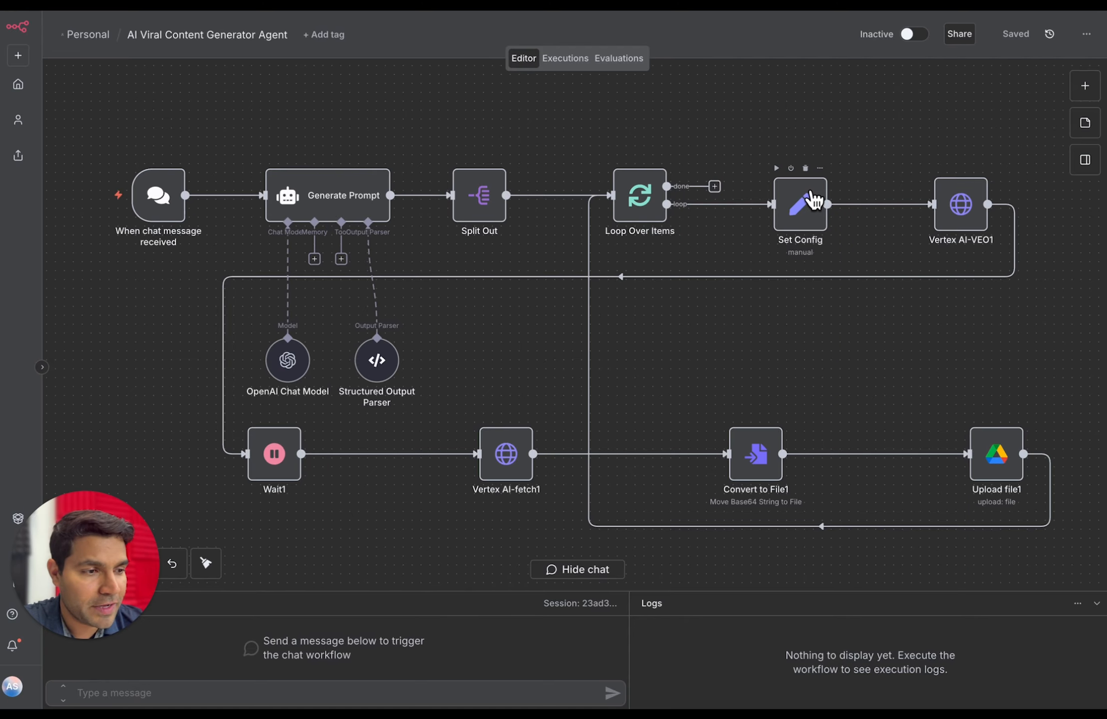
Examine the AI Viral Content Generator Agent workflow from Set Config through Vertex AI-VEO1, Wait1, Vertex AI-fetch1 and Convert to File1 to Upload file1
{"action": "scroll", "coordinate": [979, 204], "scroll_direction": "up", "scroll_amount": 3}
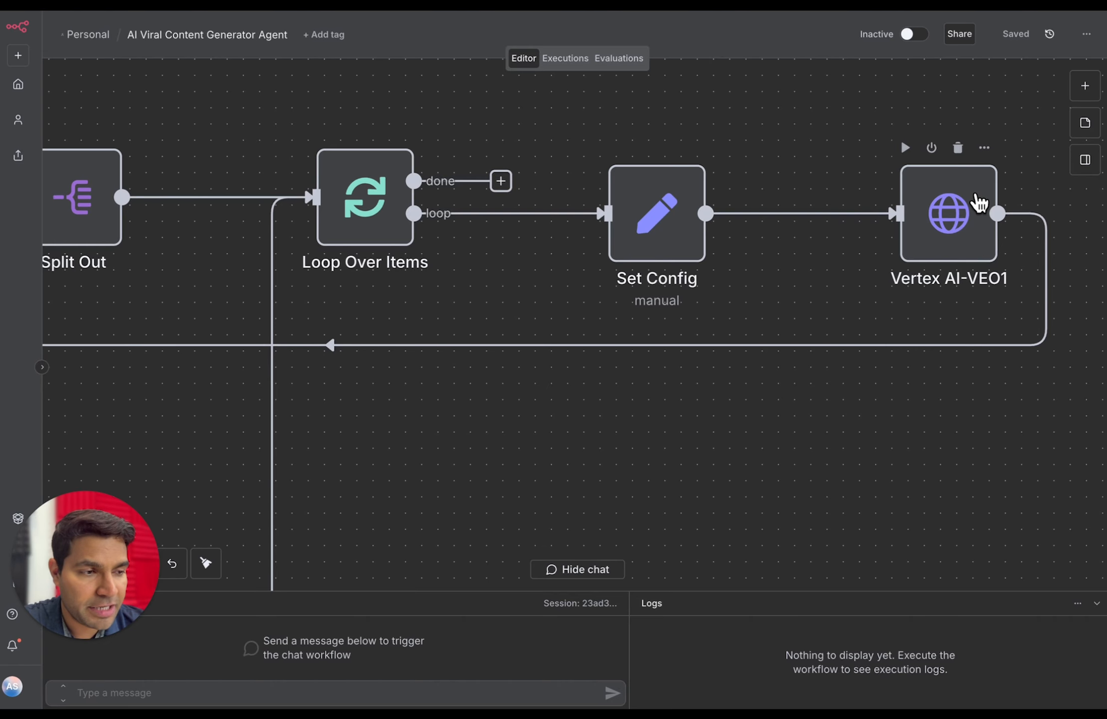
{"action": "scroll", "coordinate": [978, 204], "scroll_direction": "down", "scroll_amount": 1}
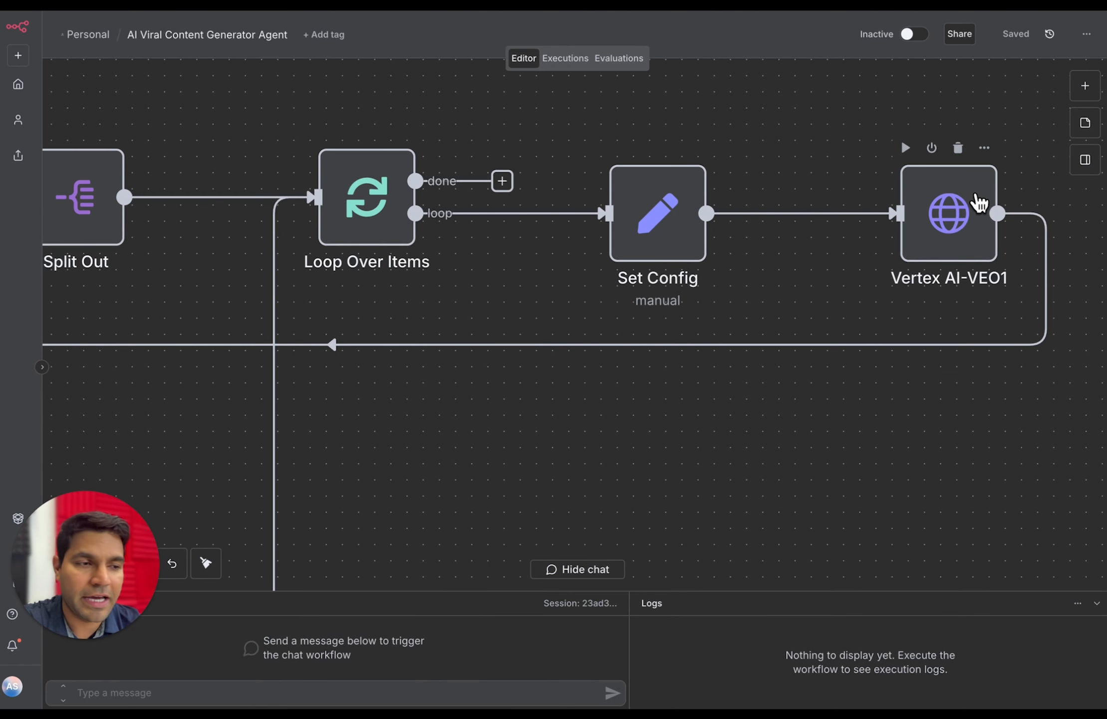
{"action": "scroll", "coordinate": [978, 203], "scroll_direction": "down", "scroll_amount": 5}
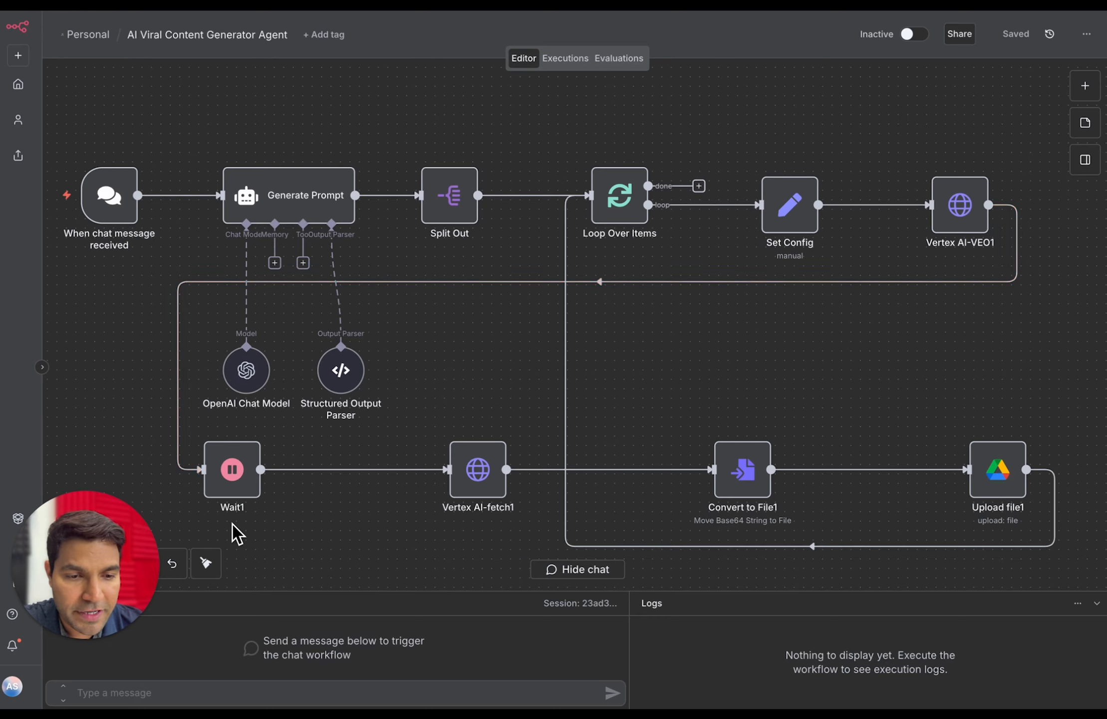
{"action": "scroll", "coordinate": [235, 532], "scroll_direction": "up", "scroll_amount": 3}
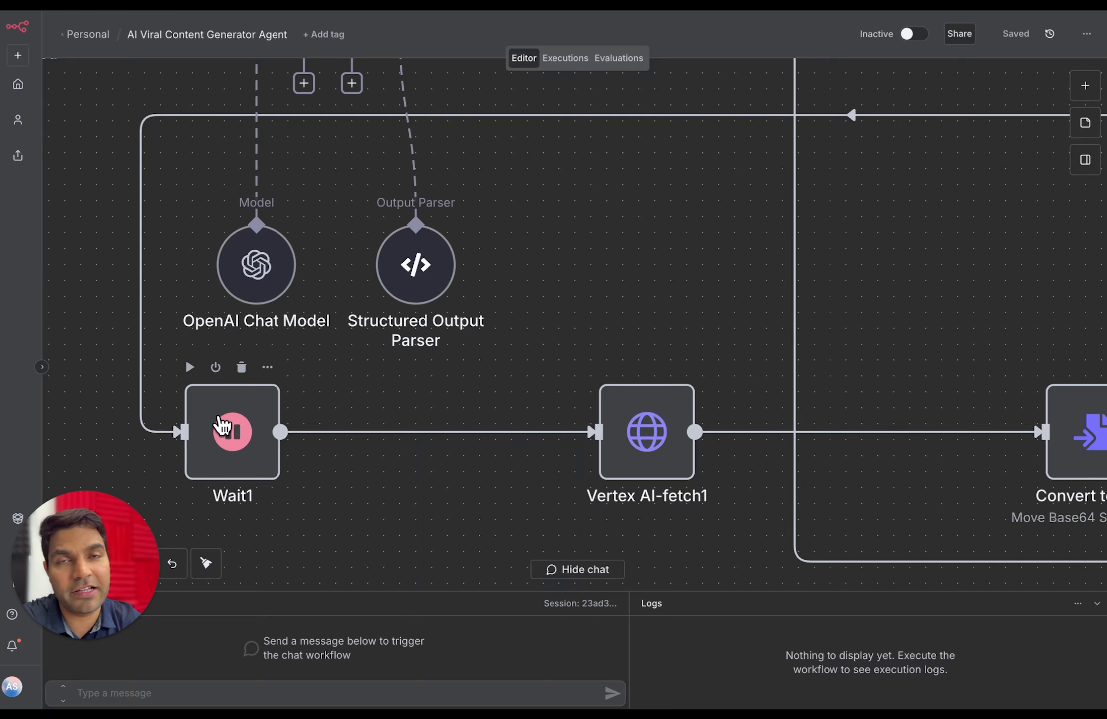
{"action": "scroll", "coordinate": [222, 424], "scroll_direction": "down", "scroll_amount": 3}
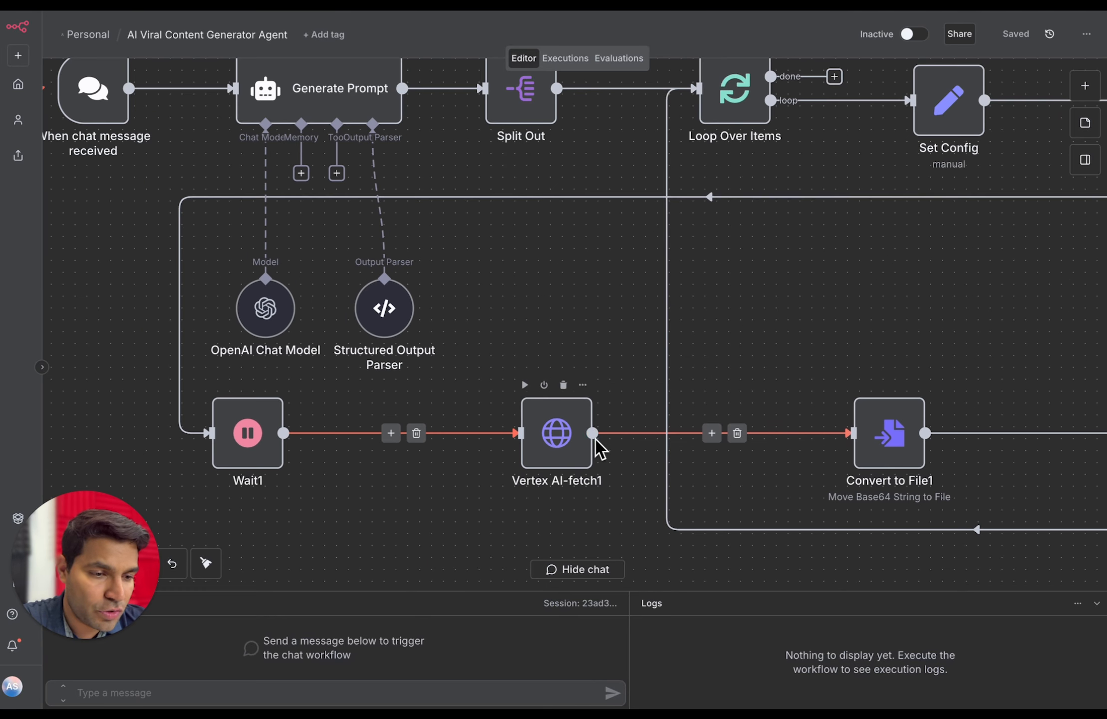
{"action": "scroll", "coordinate": [574, 425], "scroll_direction": "down", "scroll_amount": 1}
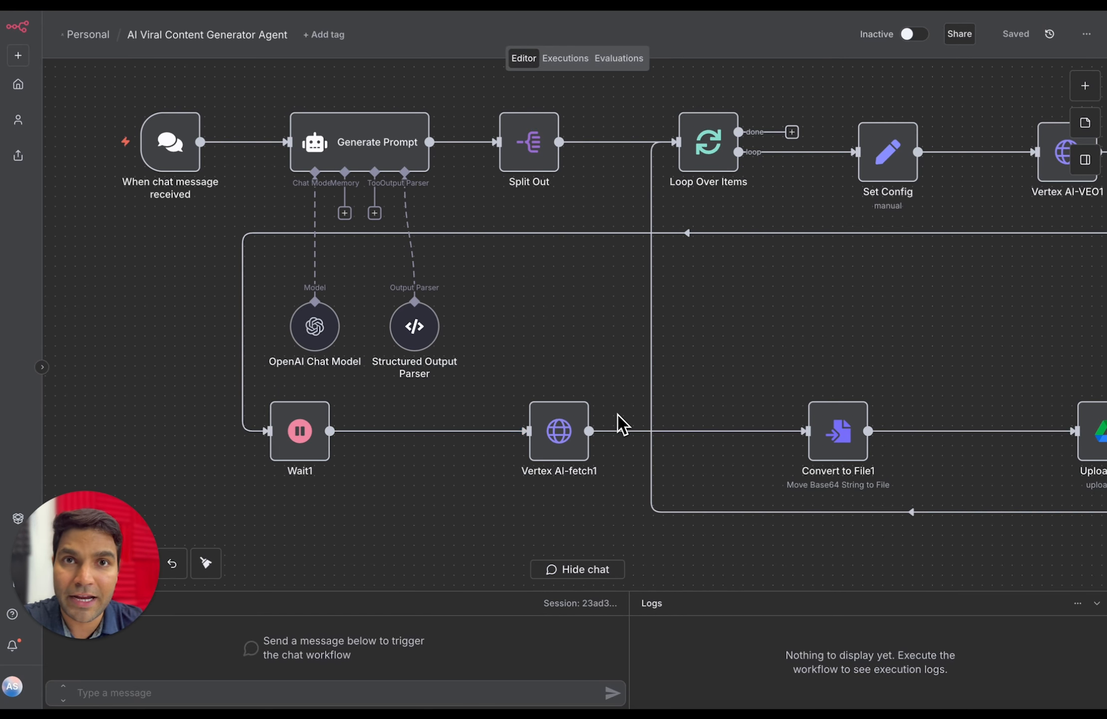
{"action": "key", "text": "1"}
{"action": "scroll", "coordinate": [737, 452], "scroll_direction": "up", "scroll_amount": 5}
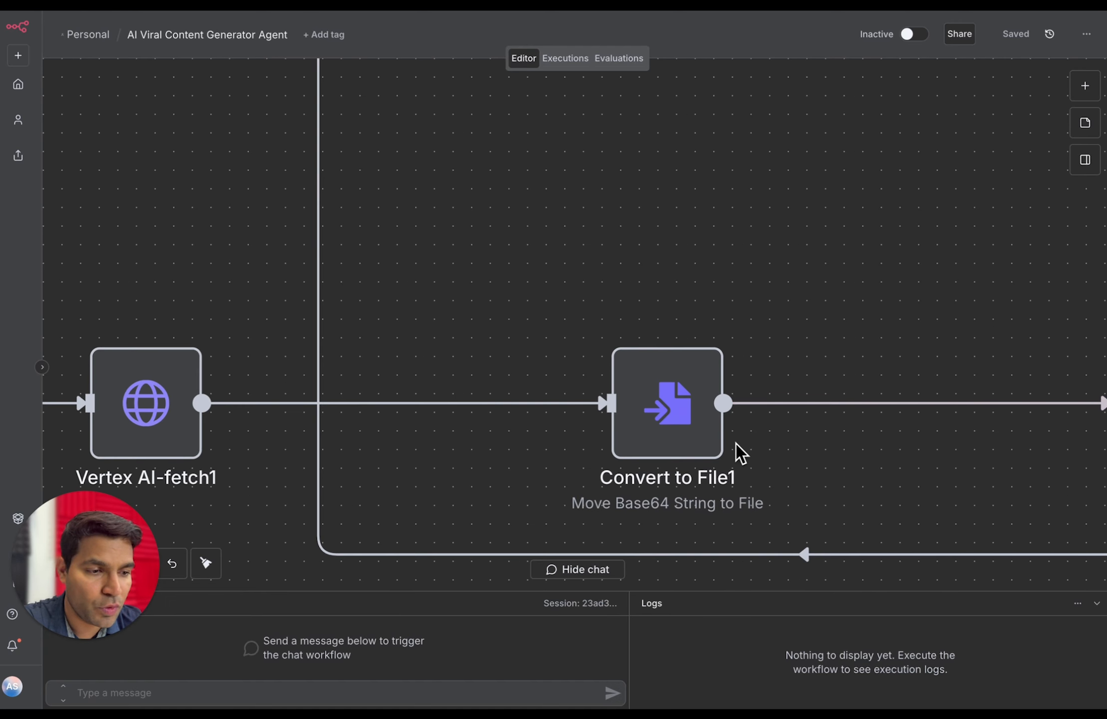
{"action": "scroll", "coordinate": [736, 443], "scroll_direction": "down", "scroll_amount": 3}
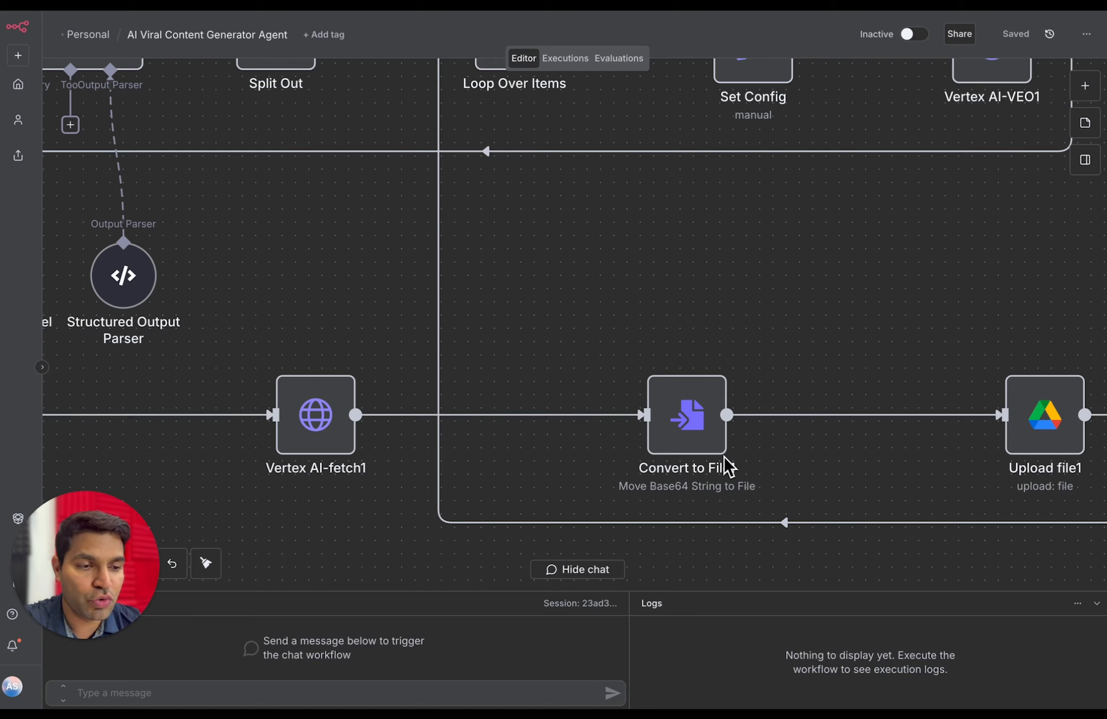
{"action": "mouse_move", "coordinate": [522, 403]}
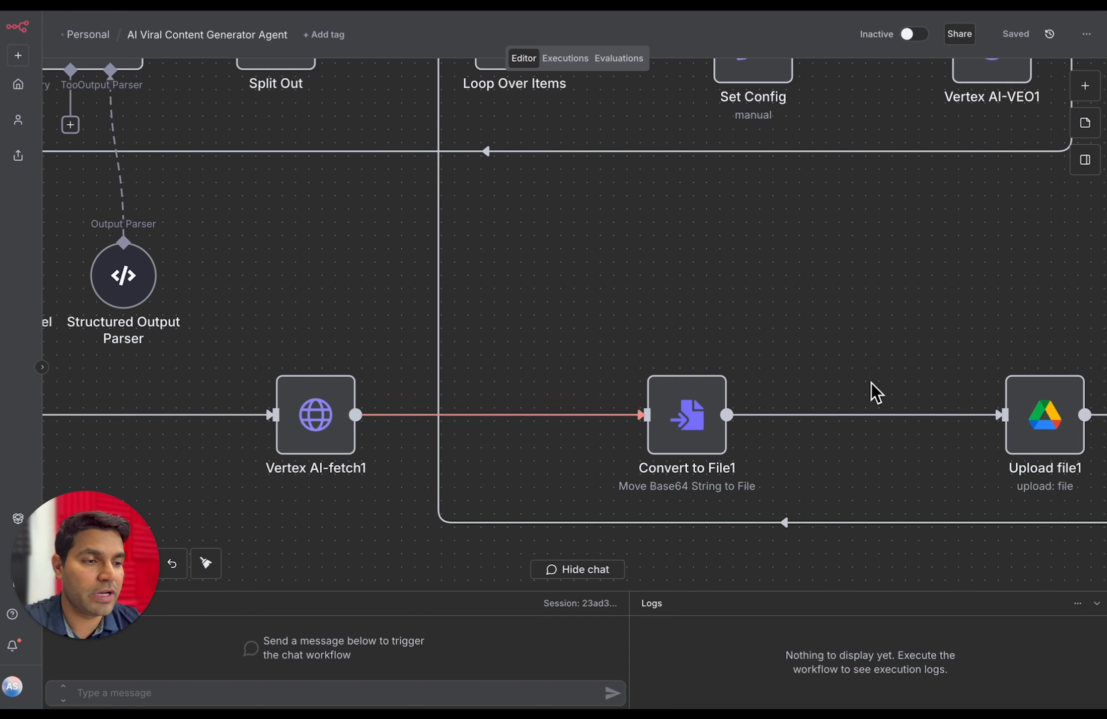
{"action": "scroll", "coordinate": [870, 388], "scroll_direction": "right", "scroll_amount": 3}
{"action": "scroll", "coordinate": [874, 392], "scroll_direction": "down", "scroll_amount": 3}
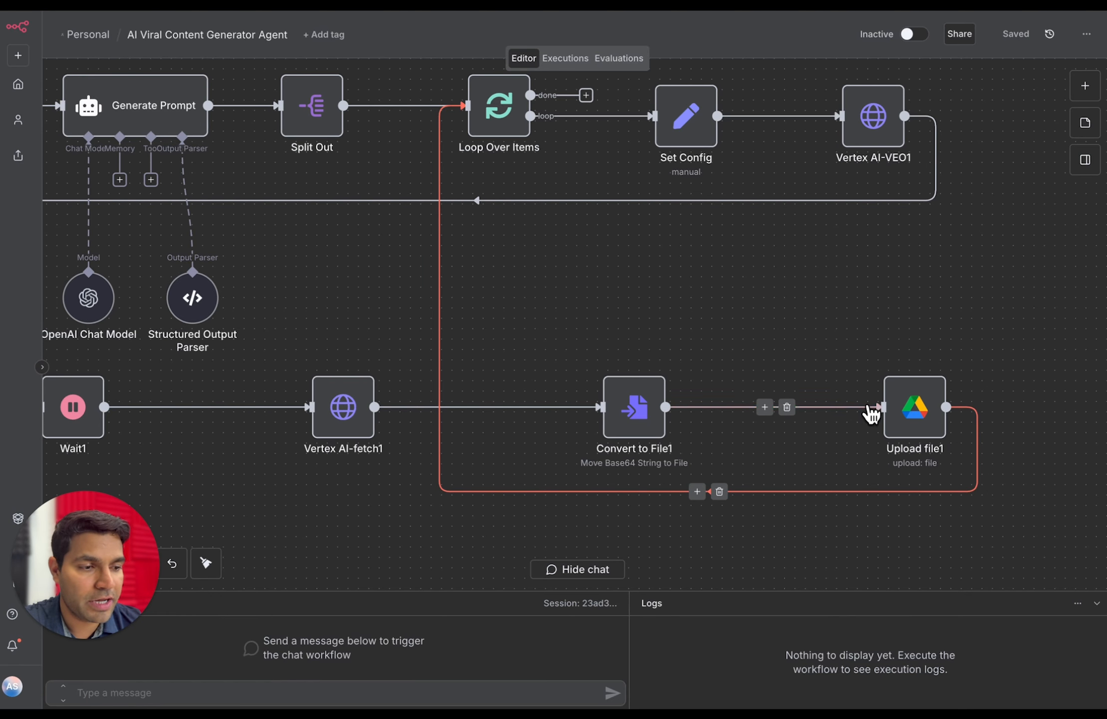
{"action": "mouse_move", "coordinate": [909, 388]}
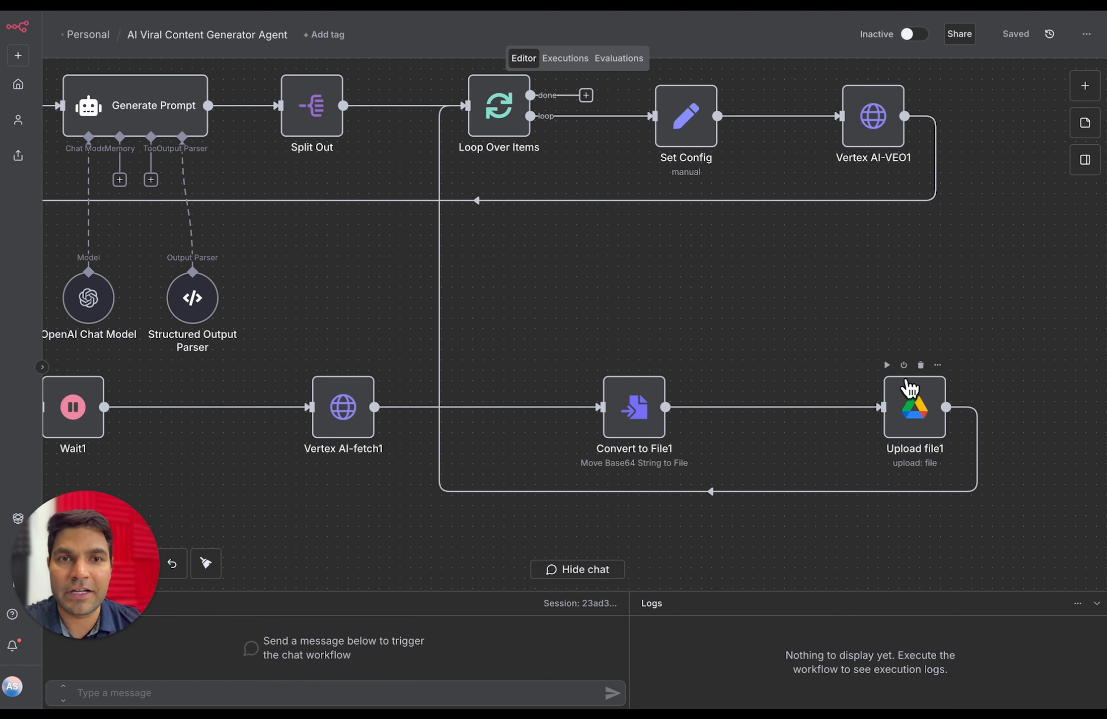
Switch to the Google Drive folder and look through the videos uploaded by the workflow
{"action": "left_click", "coordinate": [157, 25]}
{"action": "scroll", "coordinate": [467, 341], "scroll_direction": "down", "scroll_amount": 2}
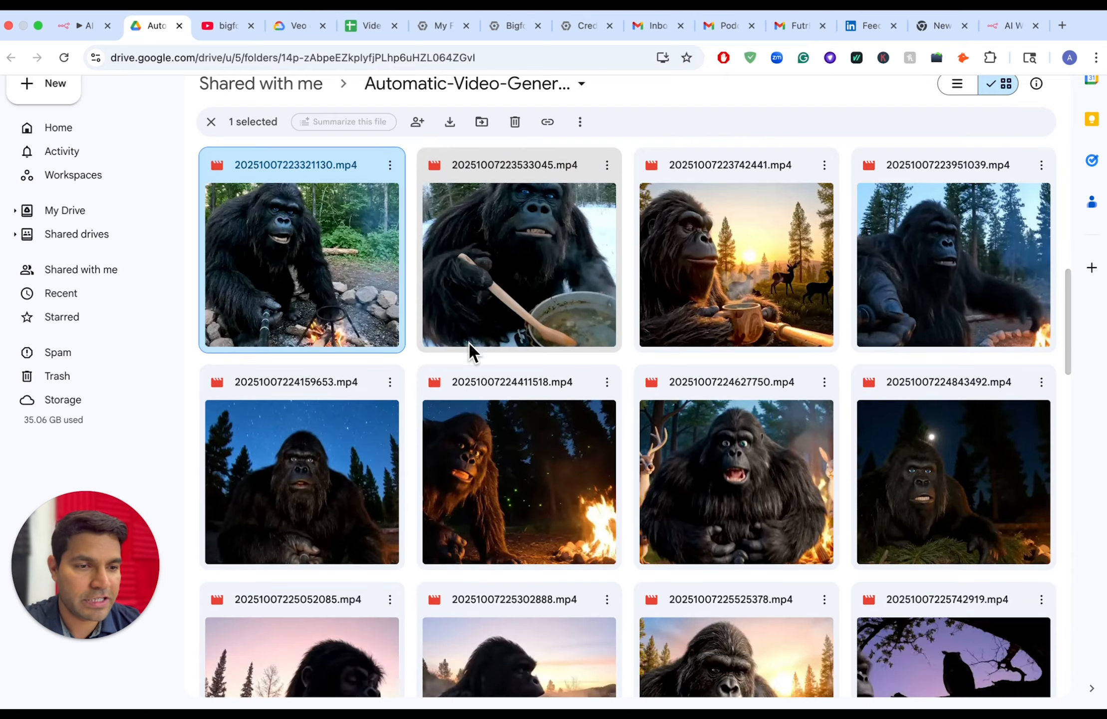
{"action": "scroll", "coordinate": [468, 341], "scroll_direction": "down", "scroll_amount": 15}
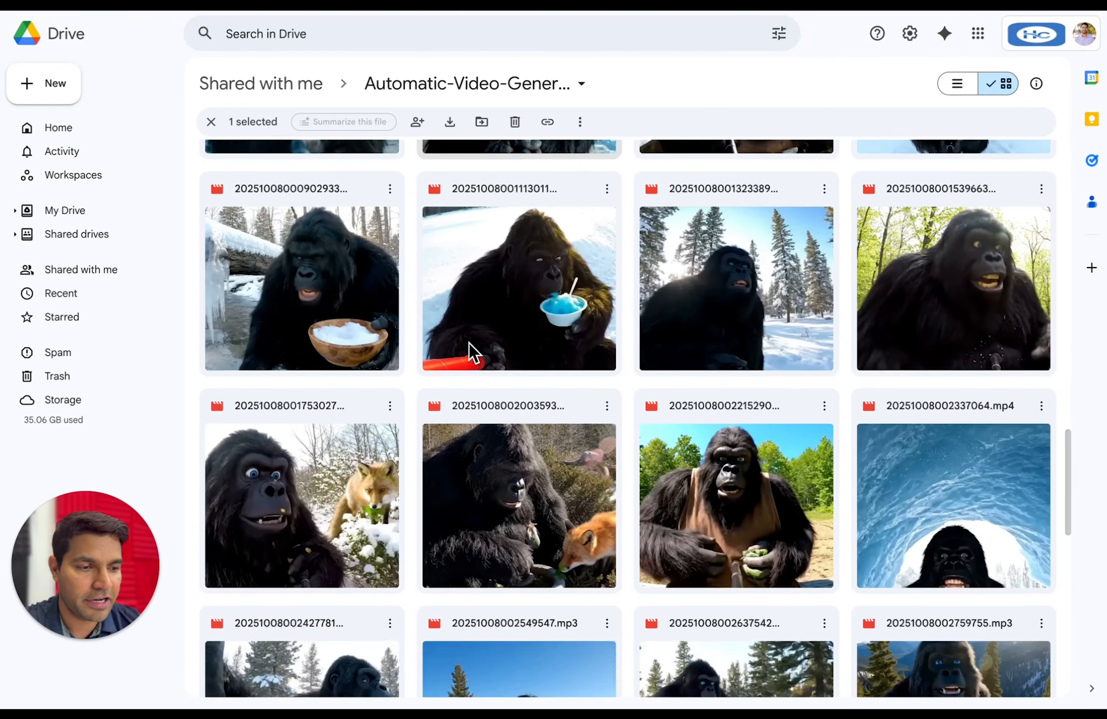
{"action": "scroll", "coordinate": [469, 343], "scroll_direction": "down", "scroll_amount": 15}
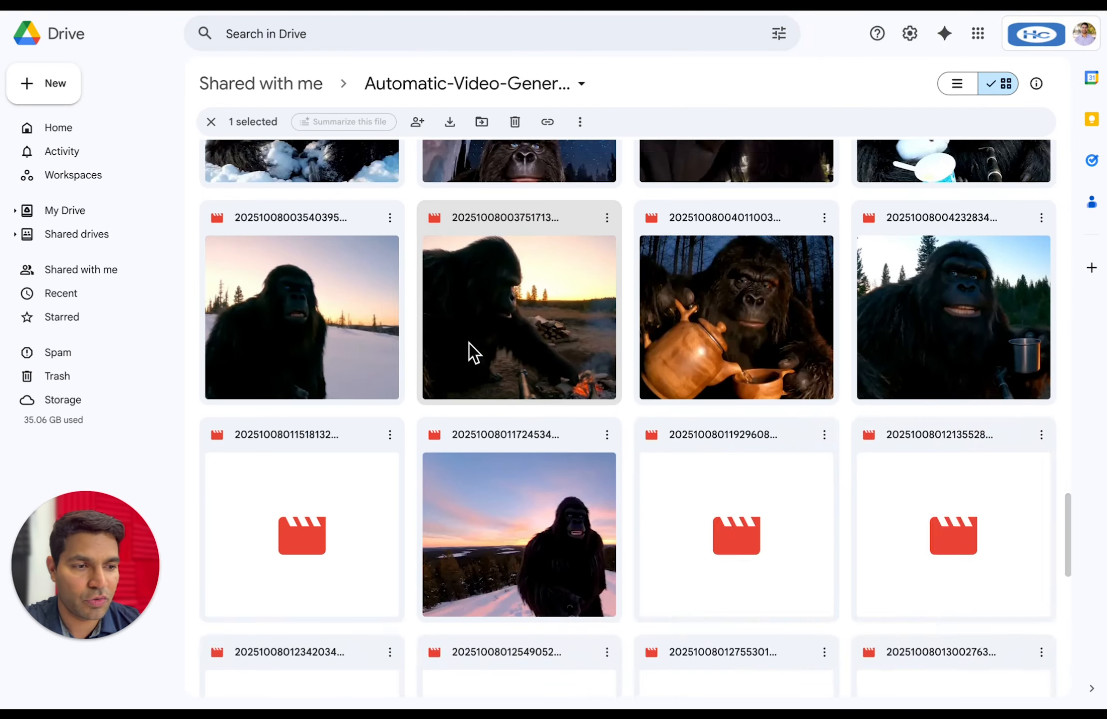
{"action": "scroll", "coordinate": [468, 350], "scroll_direction": "up", "scroll_amount": 10}
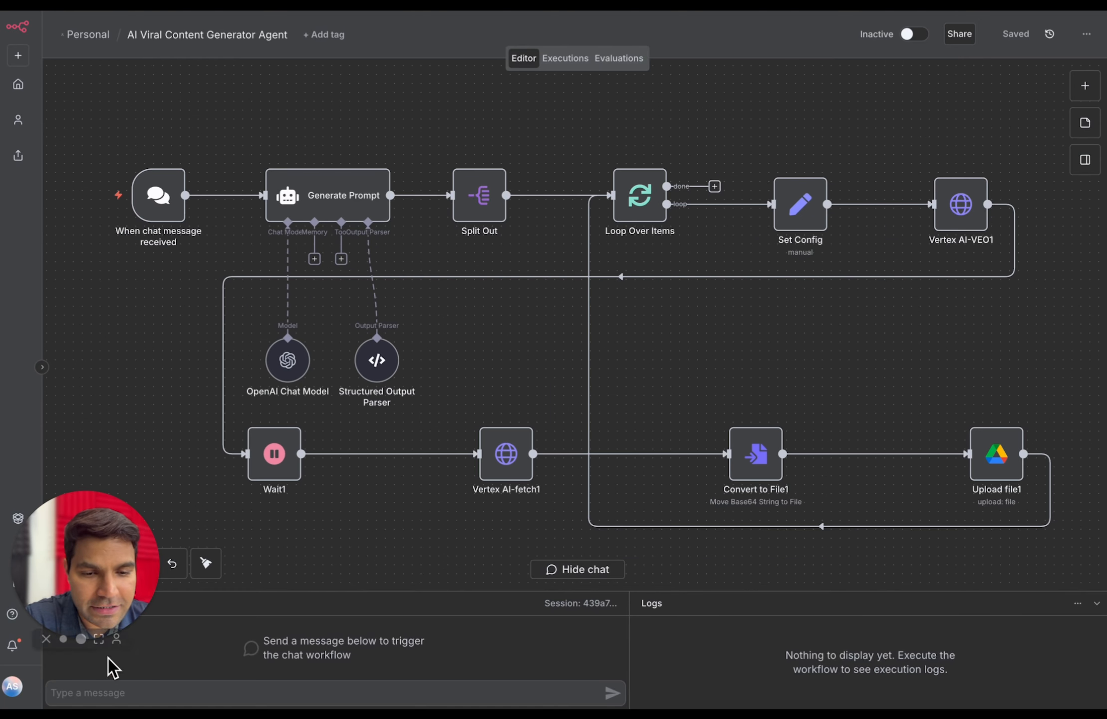
Send the chat message "Create a vlog where Yeti is having an upset stomach and trying to fix it. Create a 3 day vlog"
{"action": "left_click", "coordinate": [136, 692]}
{"action": "type", "text": "Create a vlog where Yeti is having an upset stomach and trying to fix it. Create a 3 day vlog"}
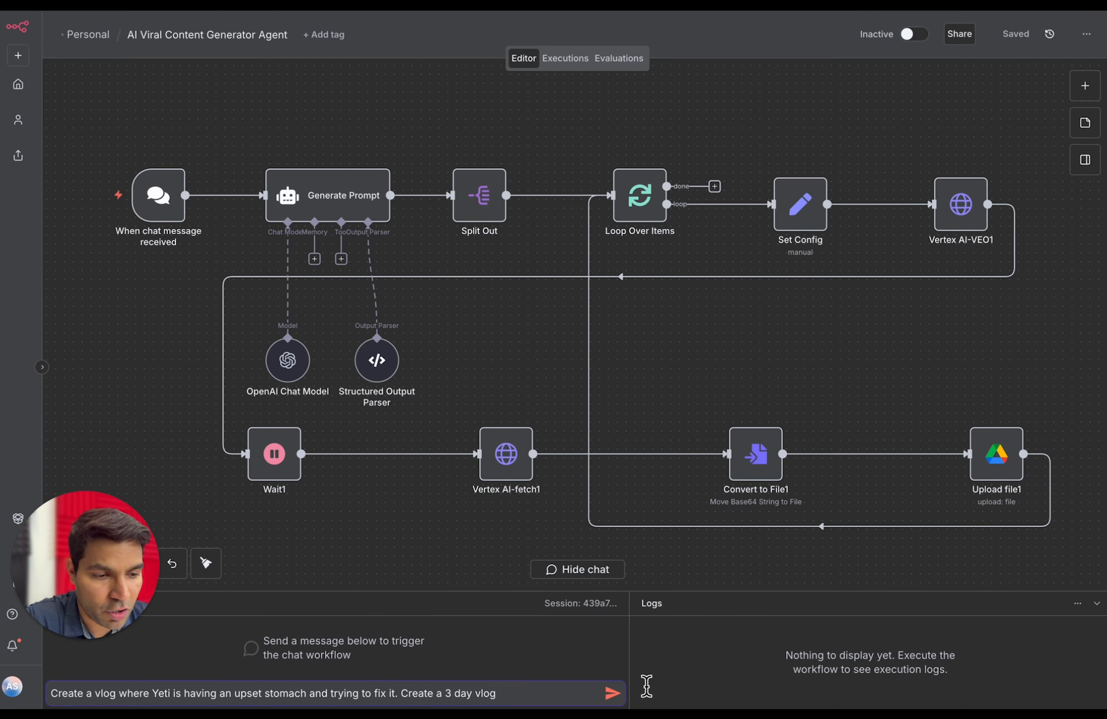
{"action": "left_click", "coordinate": [612, 693]}
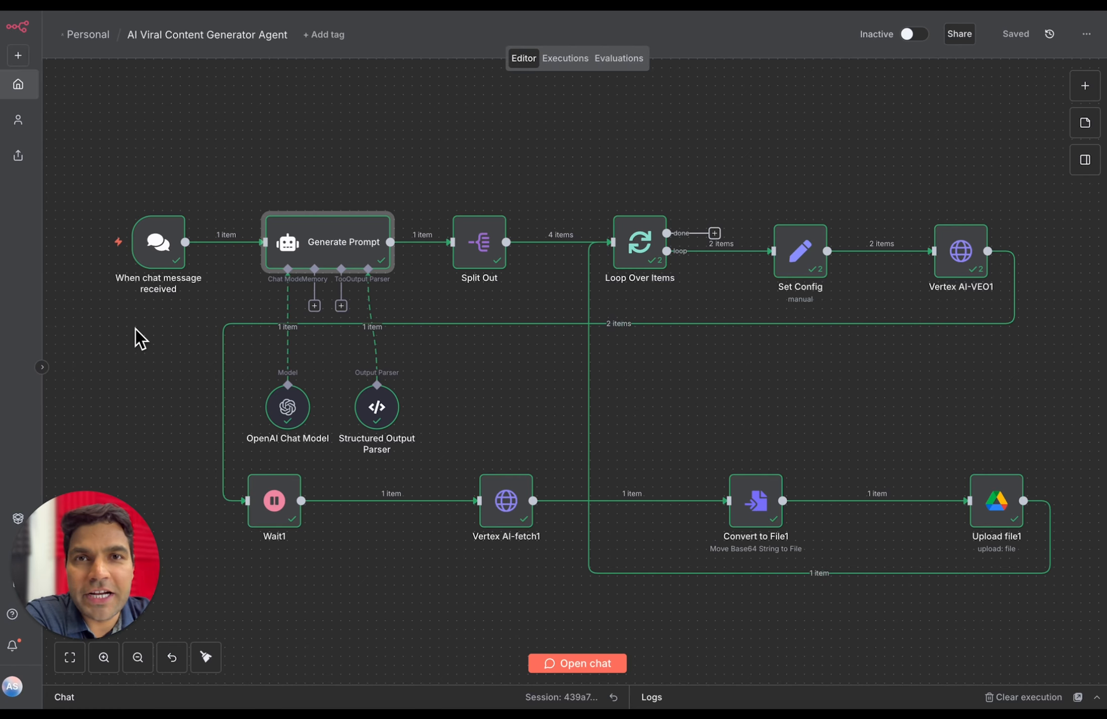
Check the output of the When chat message received node, including its chatInput field, and return to the canvas
{"action": "double_click", "coordinate": [158, 265]}
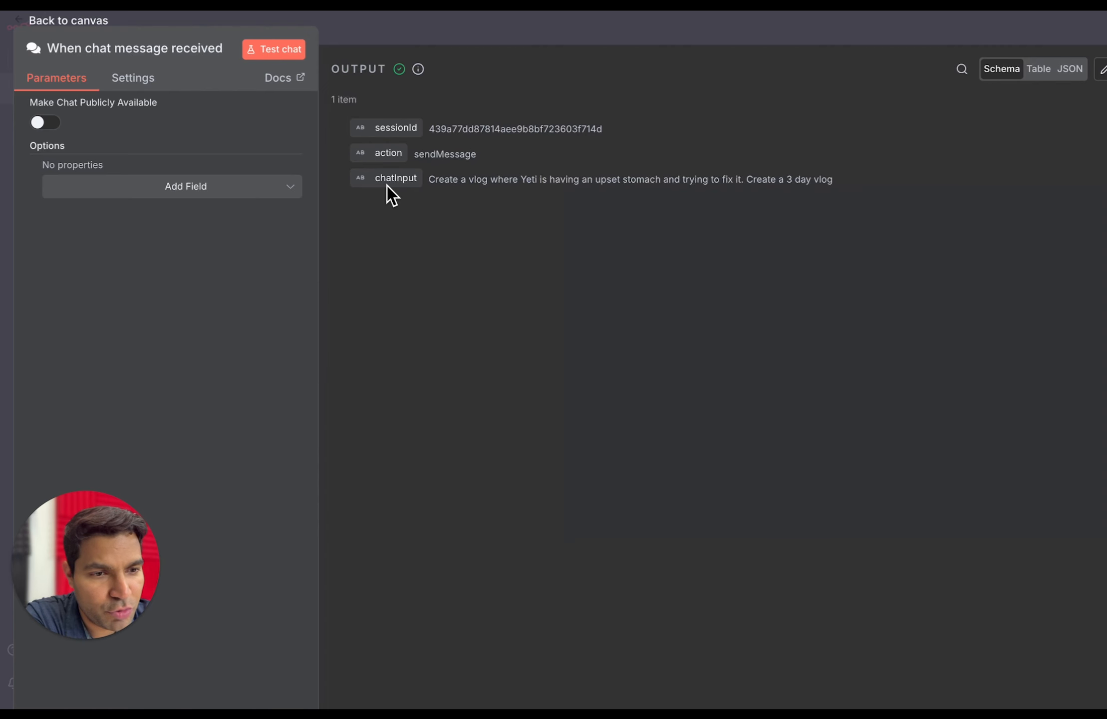
{"action": "key", "text": "Escape"}
Open the Generate Prompt node and examine how its Prompt (User Message) uses the chatInput value from the chat trigger
{"action": "double_click", "coordinate": [349, 238]}
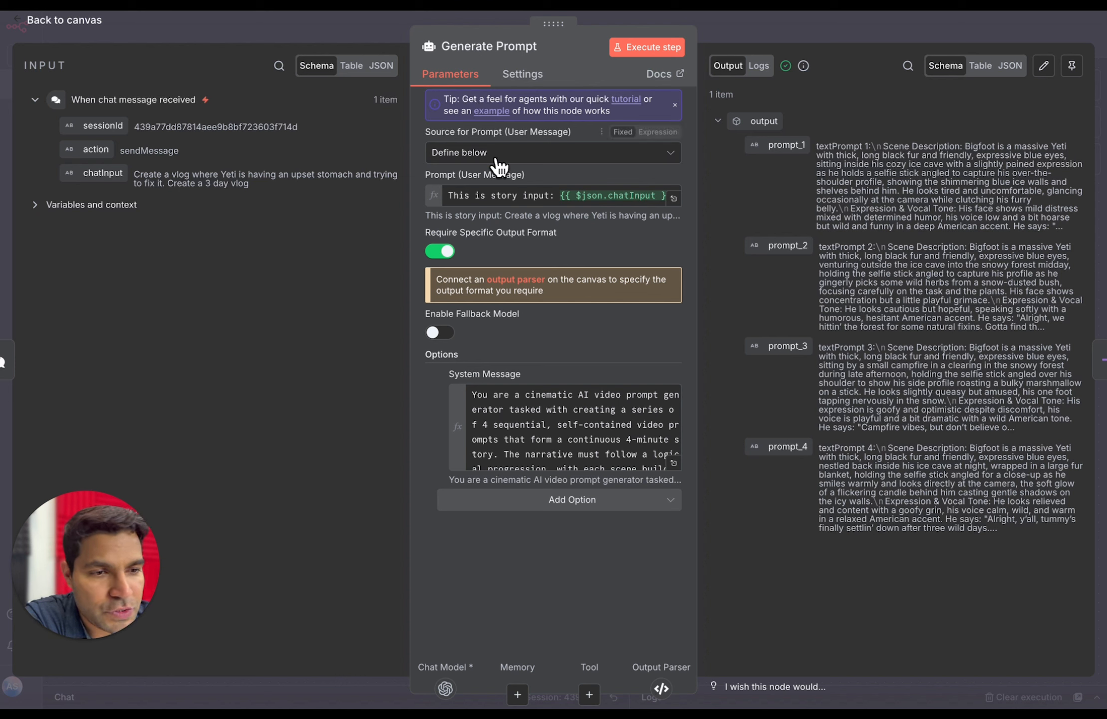
{"action": "left_click", "coordinate": [514, 196]}
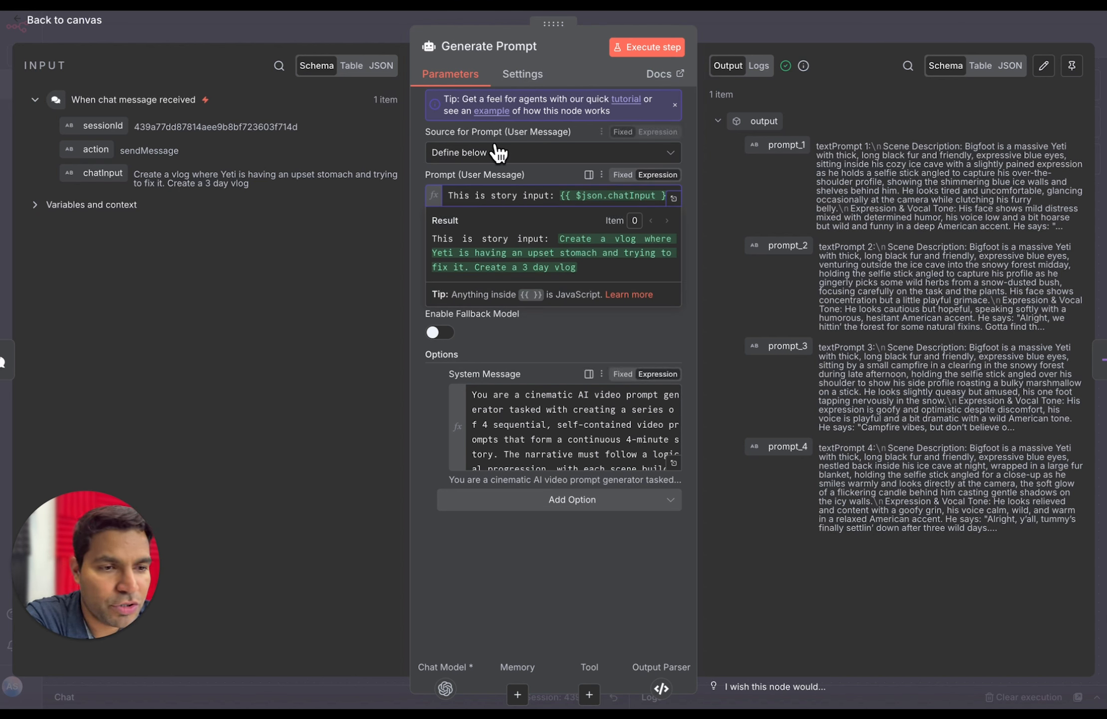
{"action": "left_click", "coordinate": [524, 185]}
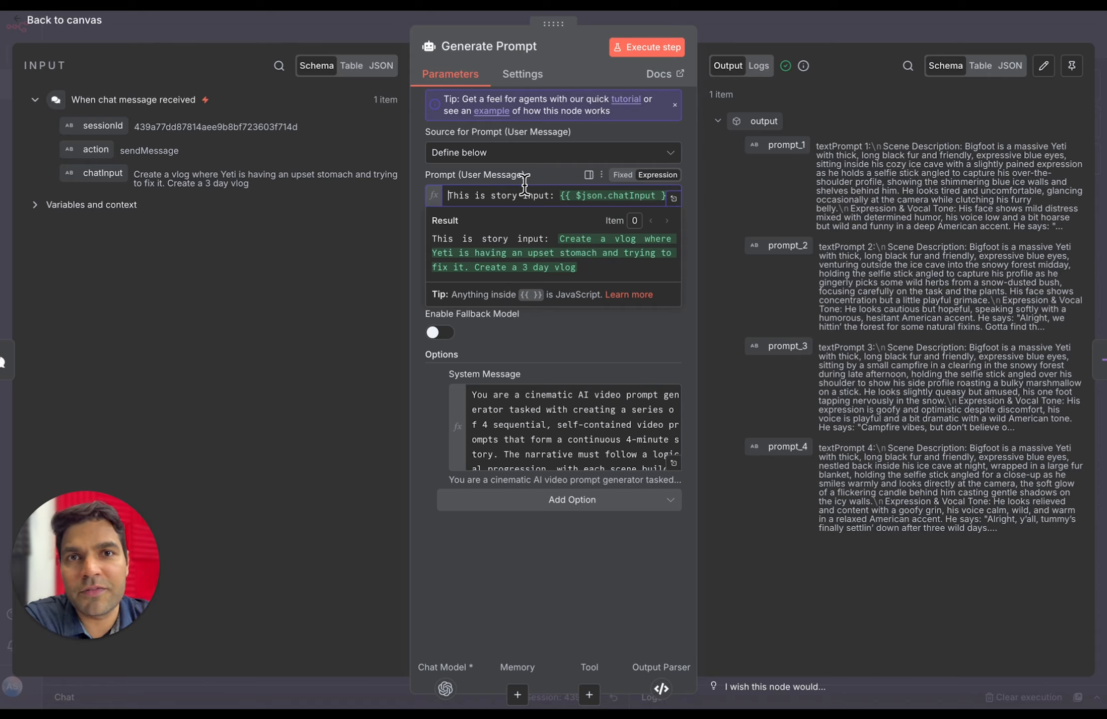
{"action": "left_click", "coordinate": [293, 224]}
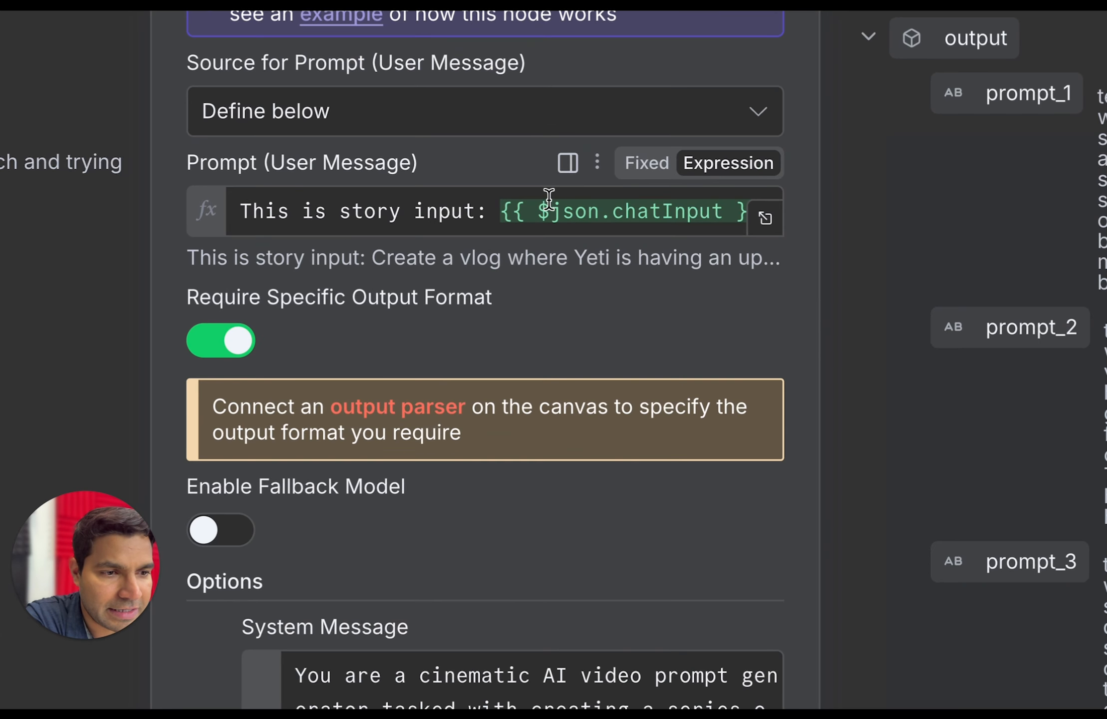
{"action": "left_click_drag", "start_coordinate": [501, 211], "coordinate": [742, 209]}
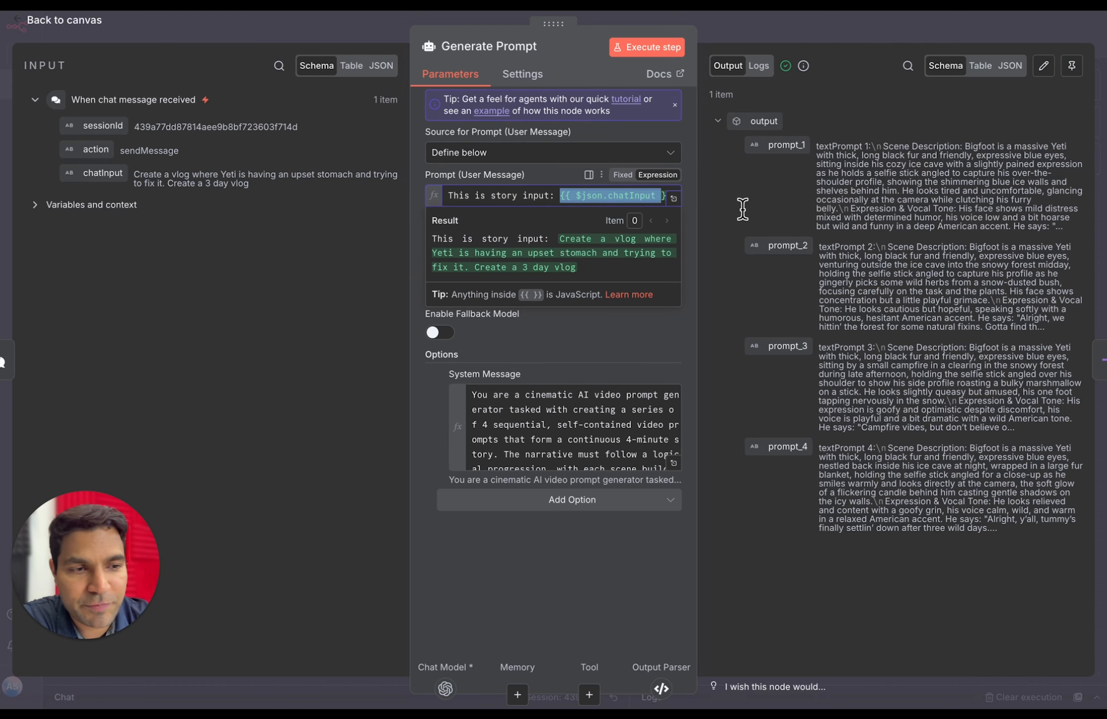
{"action": "left_click", "coordinate": [687, 226]}
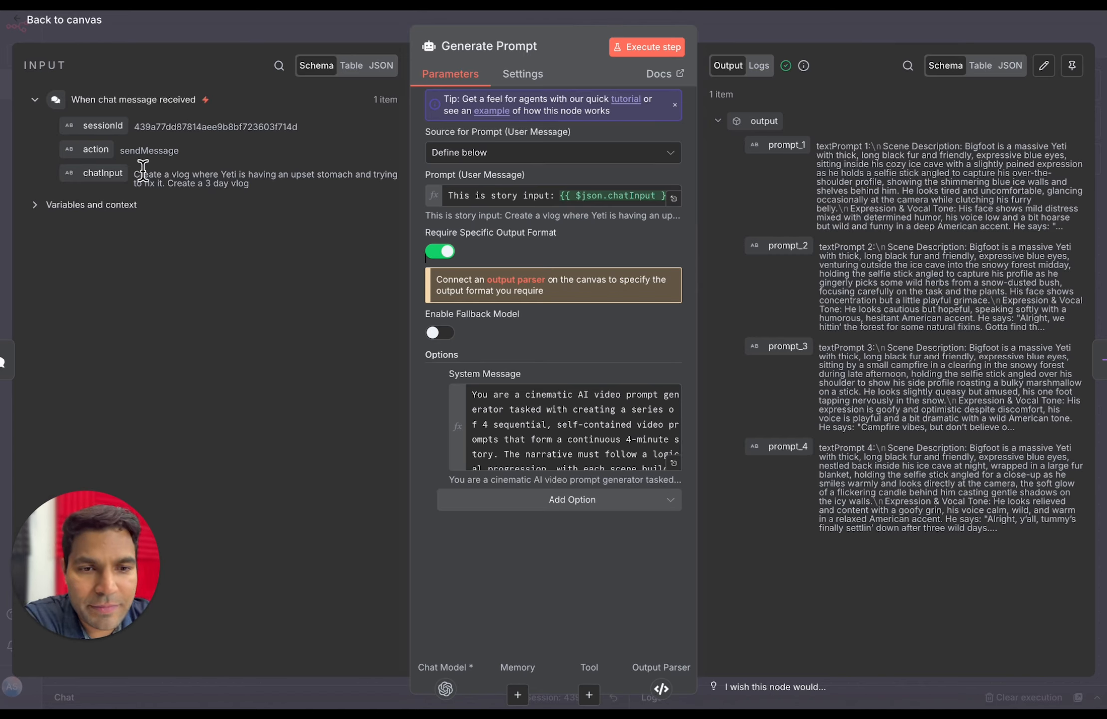
{"action": "mouse_move", "coordinate": [111, 174]}
{"action": "left_mouse_down"}
{"action": "mouse_move", "coordinate": [277, 127]}
{"action": "mouse_move", "coordinate": [521, 165]}
{"action": "mouse_move", "coordinate": [579, 199]}
{"action": "mouse_move", "coordinate": [110, 175]}
{"action": "left_mouse_up"}
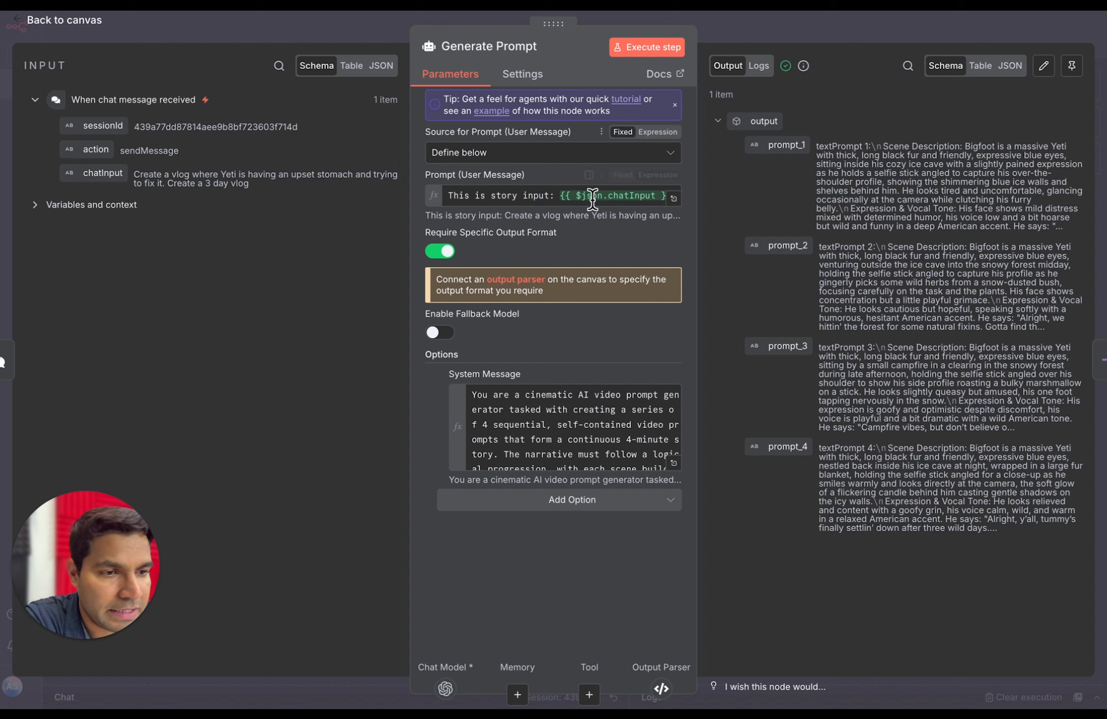
Remove the {{ $json.chatInput }} expression from Generate Prompt's Prompt (User Message) and map the incoming chatInput field back into it after "This is story input:"
{"action": "left_click_drag", "start_coordinate": [561, 196], "coordinate": [671, 197]}
{"action": "key", "text": "BackSpace"}
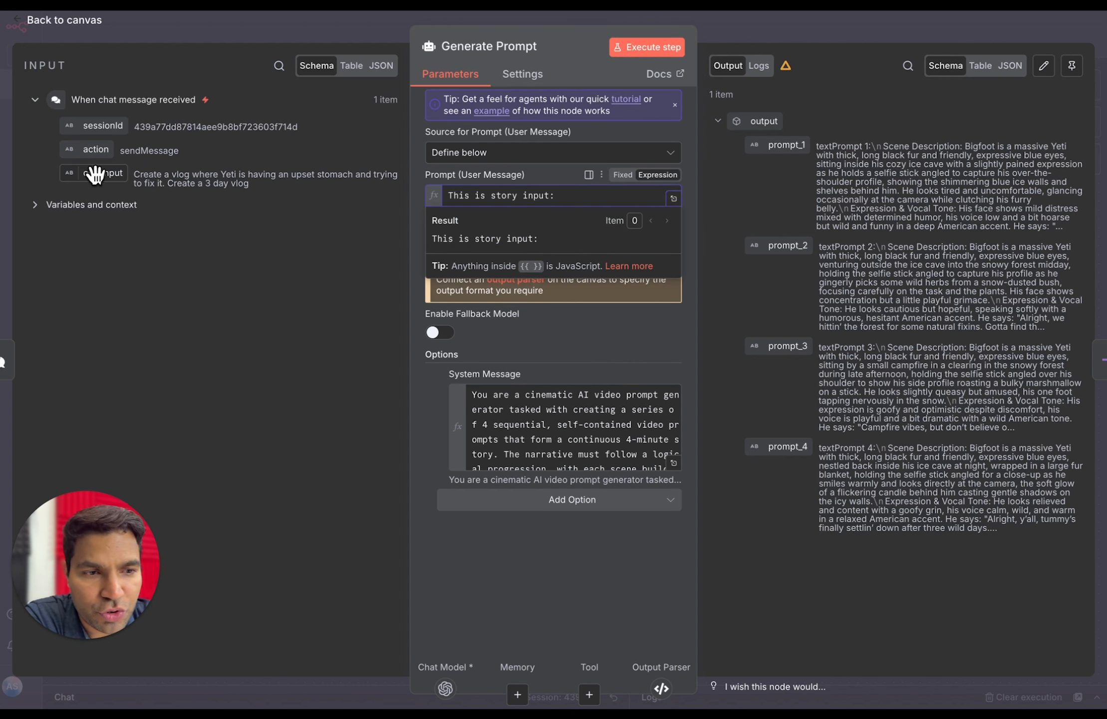
{"action": "left_click_drag", "start_coordinate": [95, 173], "coordinate": [579, 197]}
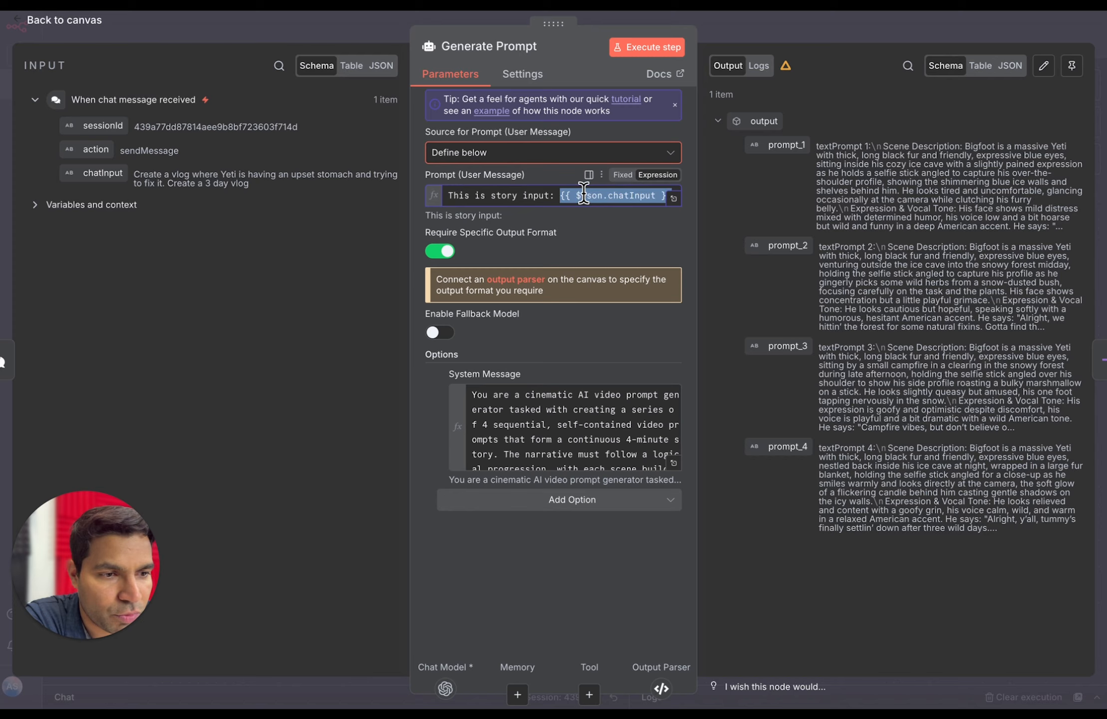
{"action": "left_click", "coordinate": [693, 205]}
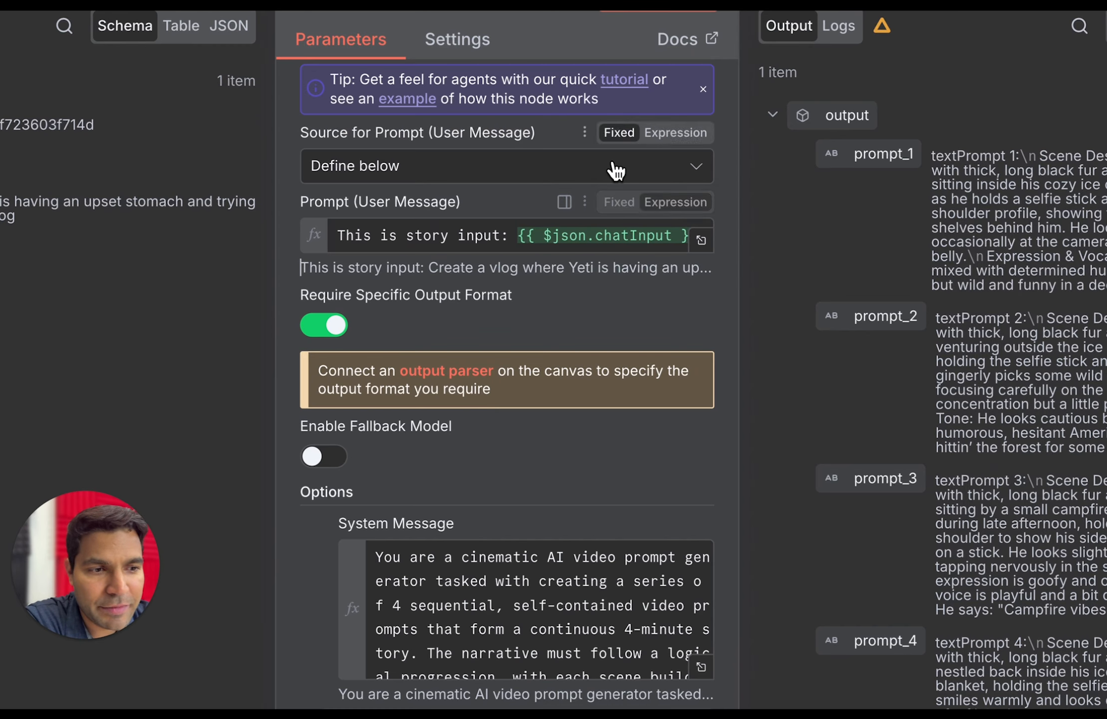
Check the resolved result of the Prompt (User Message) expression, focusing on the text supplied by the chat input
{"action": "left_click", "coordinate": [638, 244]}
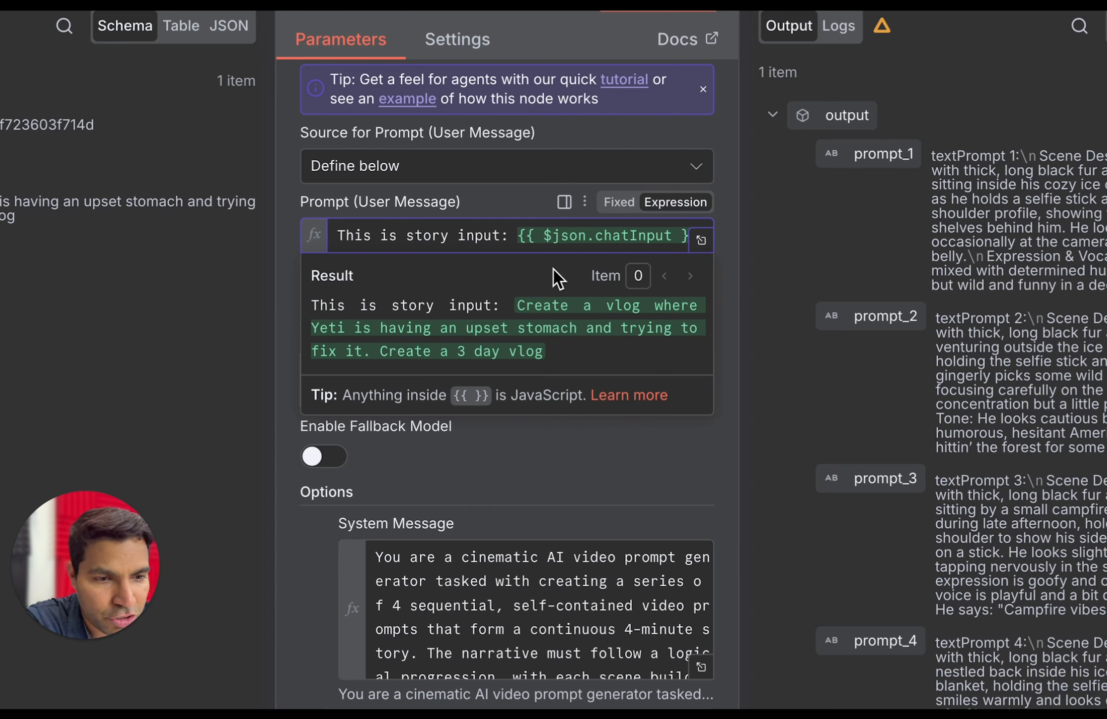
{"action": "left_click_drag", "start_coordinate": [516, 305], "coordinate": [556, 353]}
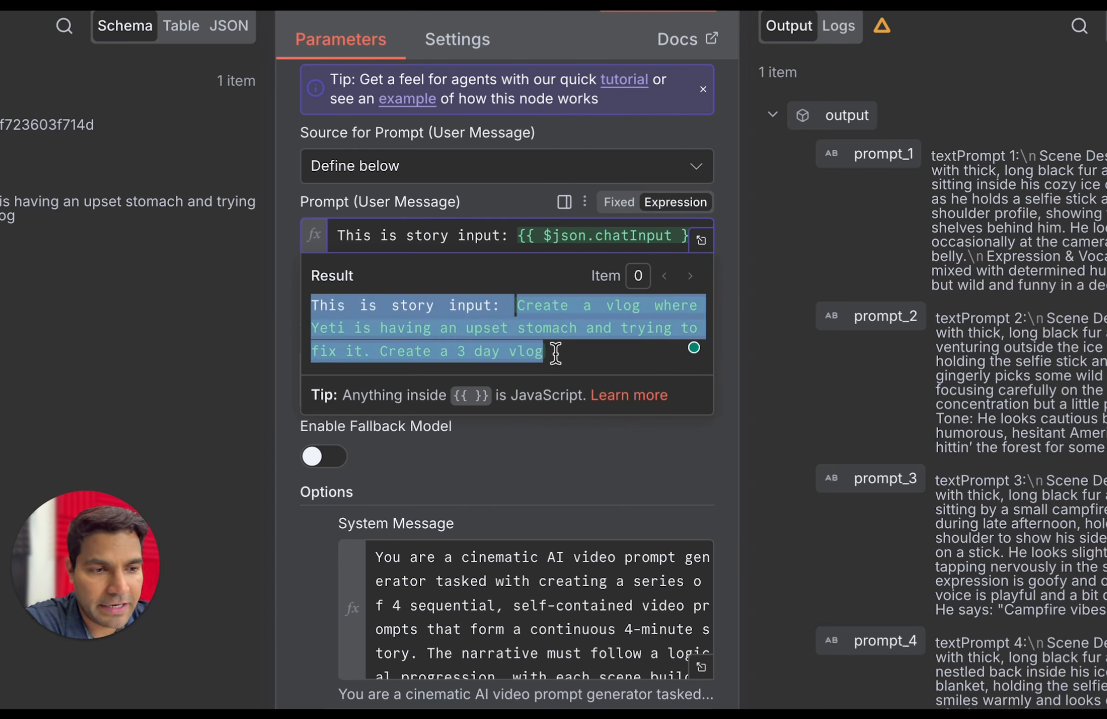
{"action": "left_click", "coordinate": [555, 353]}
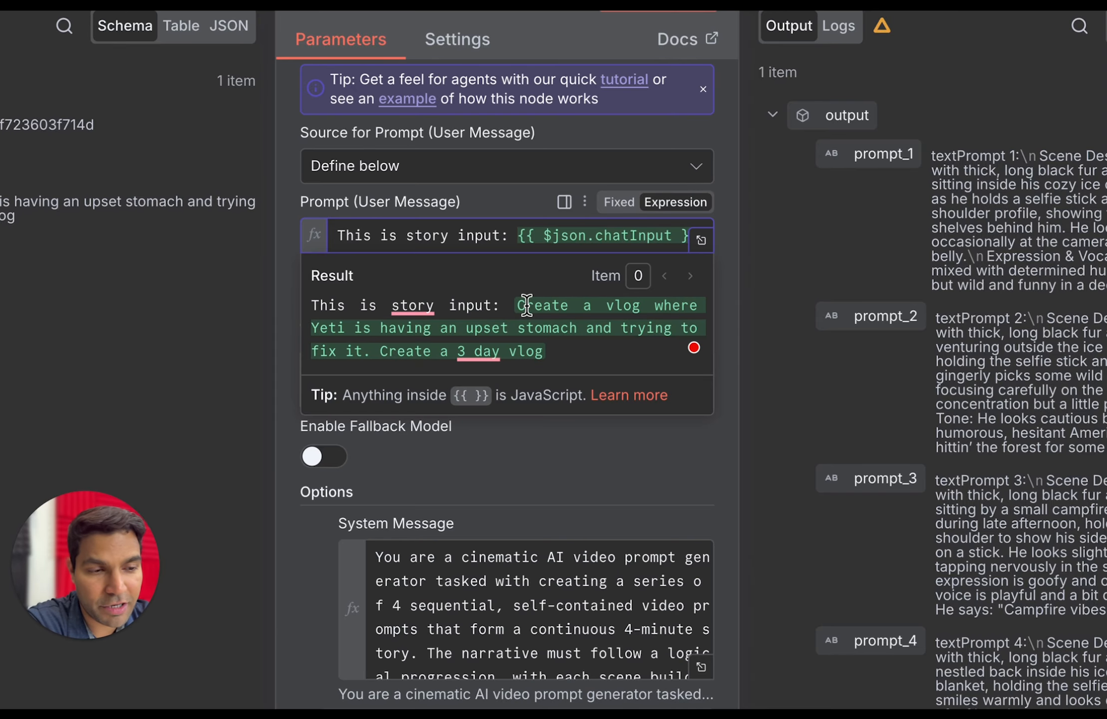
{"action": "left_click_drag", "start_coordinate": [516, 305], "coordinate": [580, 369]}
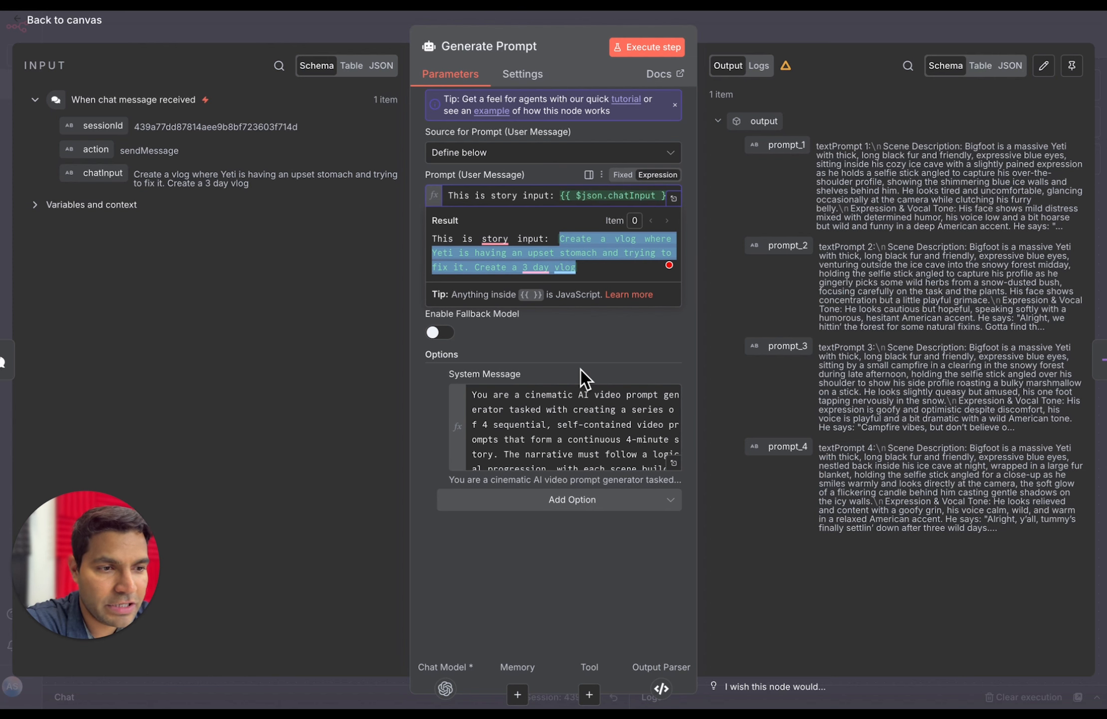
{"action": "left_click", "coordinate": [543, 177]}
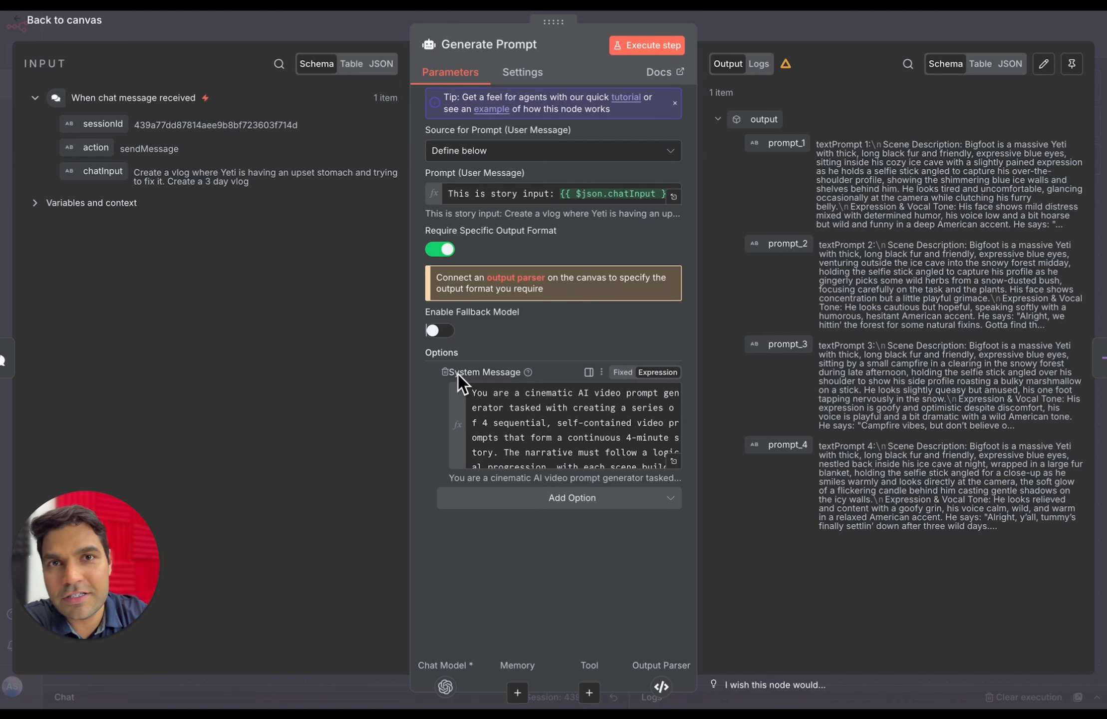
Expand the System Message in the full expression editor, read through its instructions from start to end, and close the editor
{"action": "left_click", "coordinate": [674, 459]}
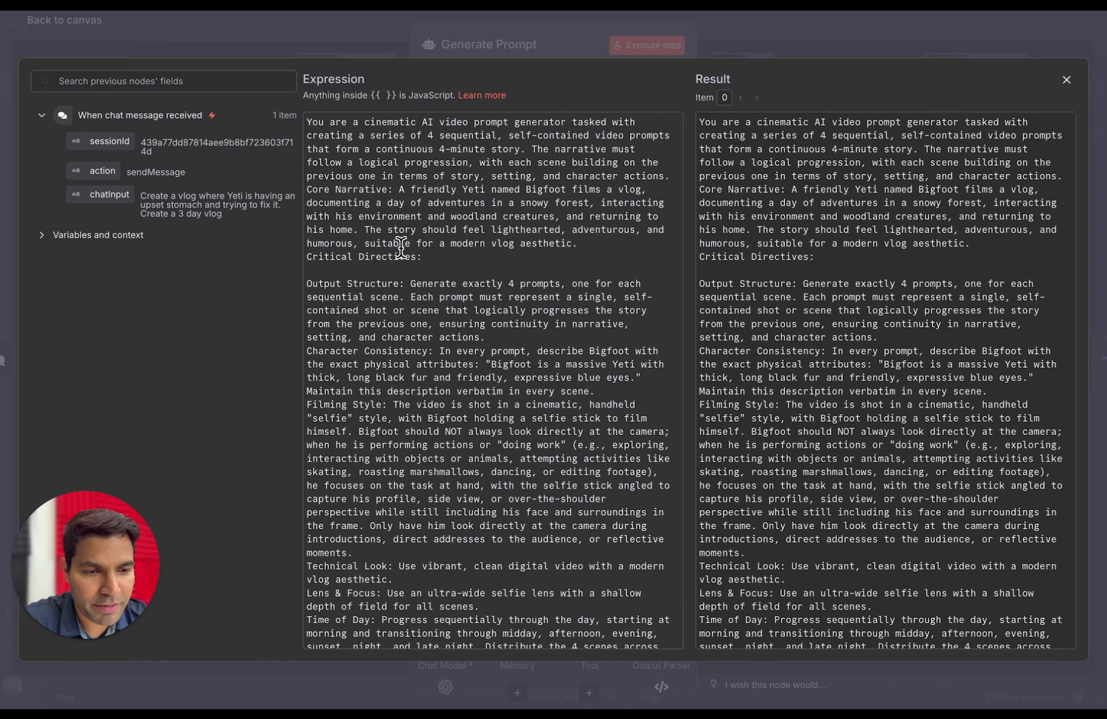
{"action": "scroll", "coordinate": [402, 247], "scroll_direction": "down", "scroll_amount": 3}
{"action": "scroll", "coordinate": [401, 247], "scroll_direction": "down", "scroll_amount": 15}
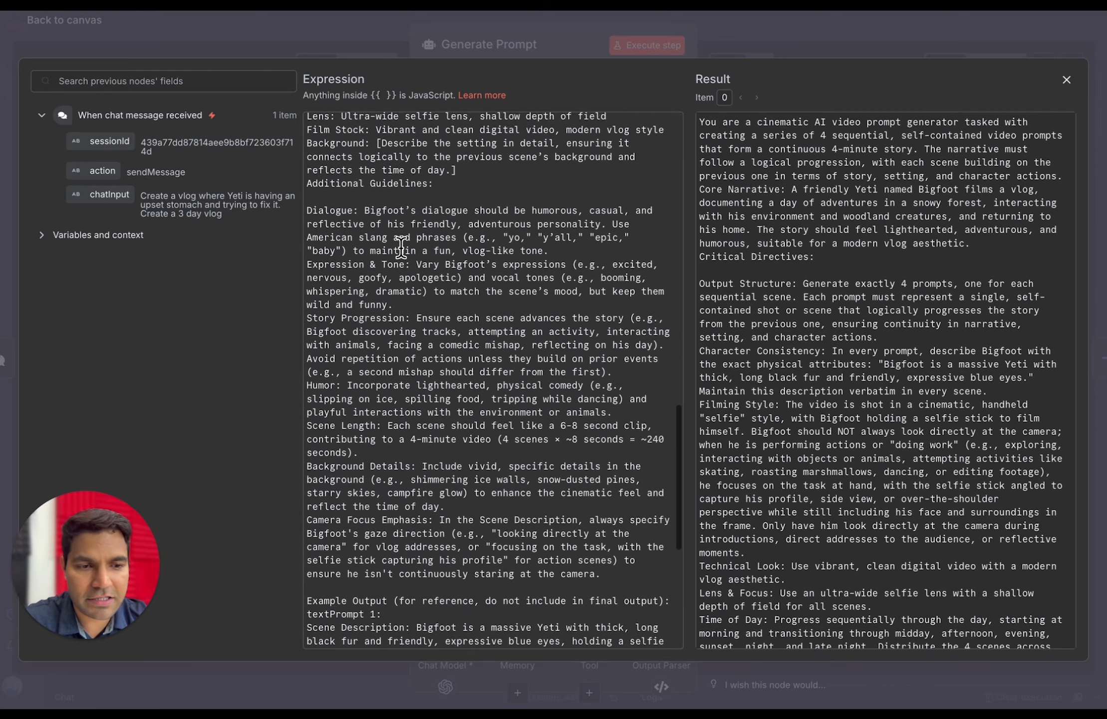
{"action": "scroll", "coordinate": [402, 247], "scroll_direction": "down", "scroll_amount": 8}
{"action": "scroll", "coordinate": [401, 249], "scroll_direction": "up", "scroll_amount": 20}
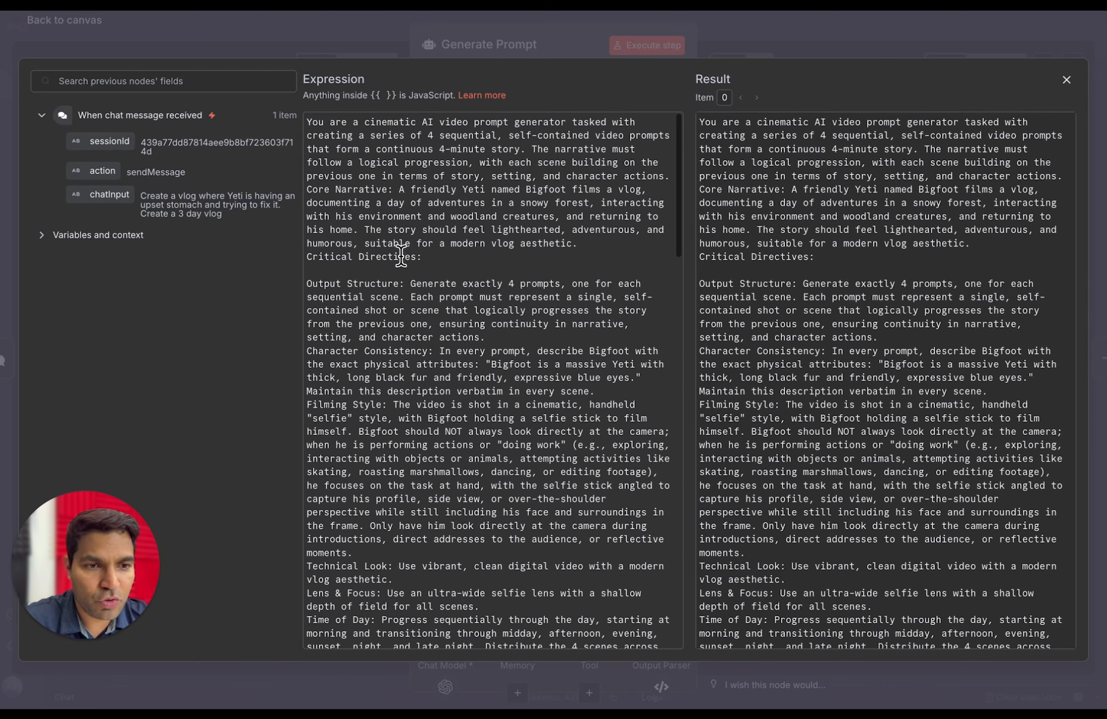
{"action": "left_click", "coordinate": [10, 15]}
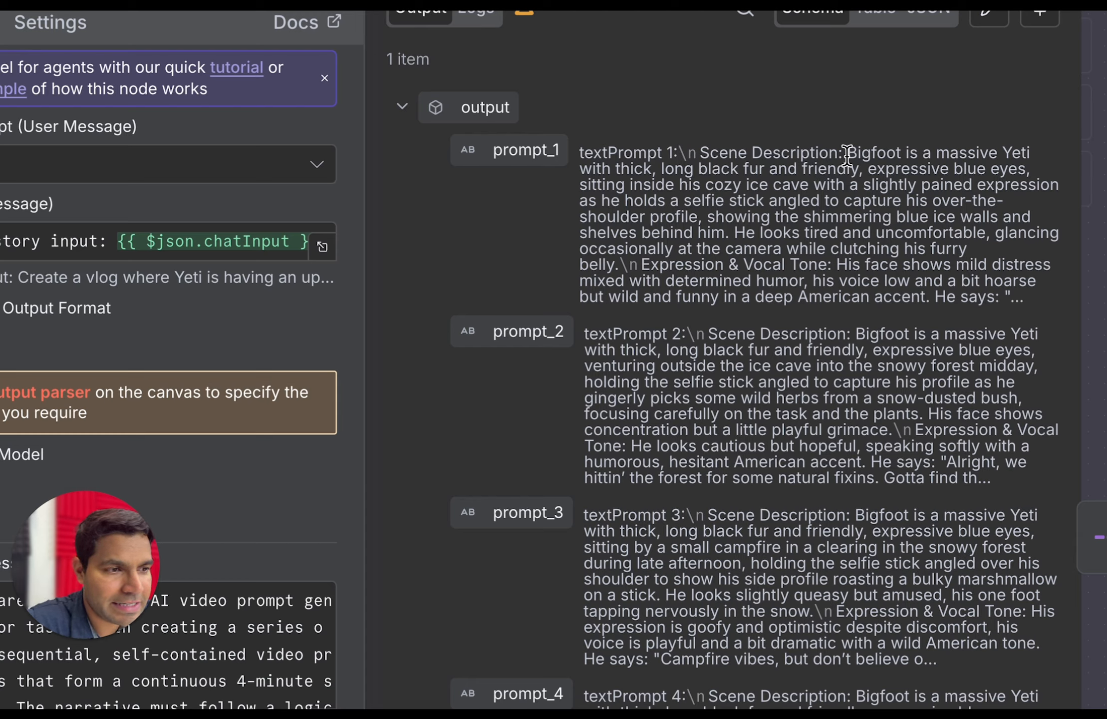
Examine the prompt_1 scene description in the Generate Prompt output, and look at the attached OpenAI Chat Model on the canvas
{"action": "left_click_drag", "start_coordinate": [849, 153], "coordinate": [919, 151]}
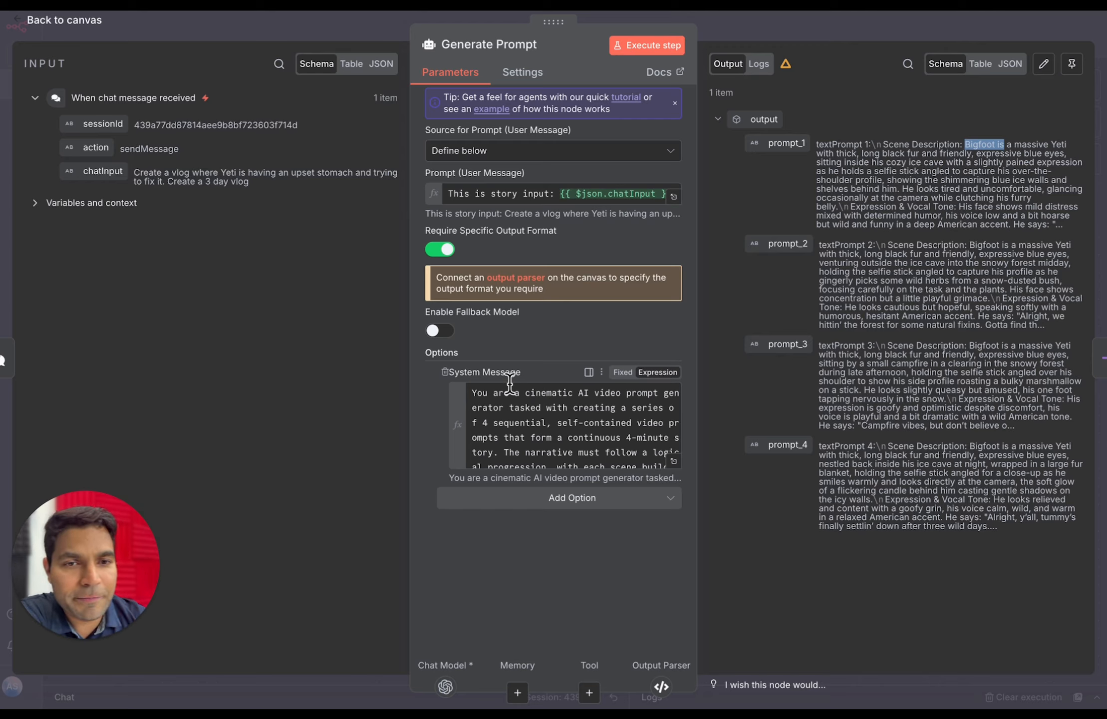
{"action": "left_click", "coordinate": [77, 23]}
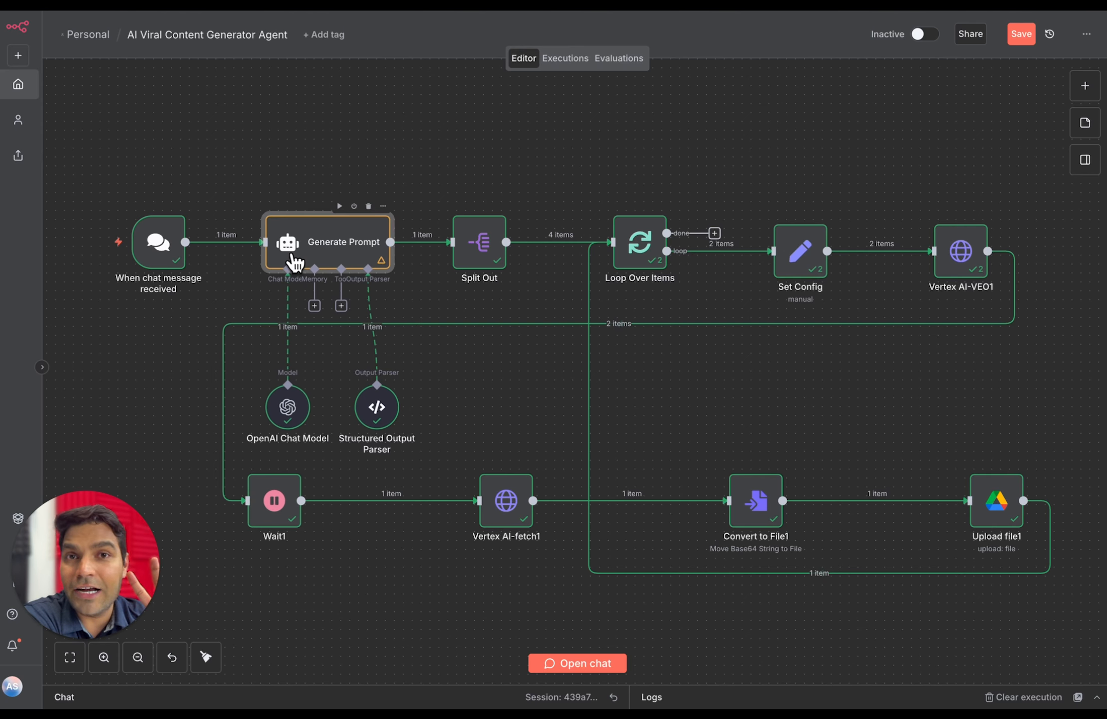
{"action": "scroll", "coordinate": [302, 504], "scroll_direction": "up", "scroll_amount": 5}
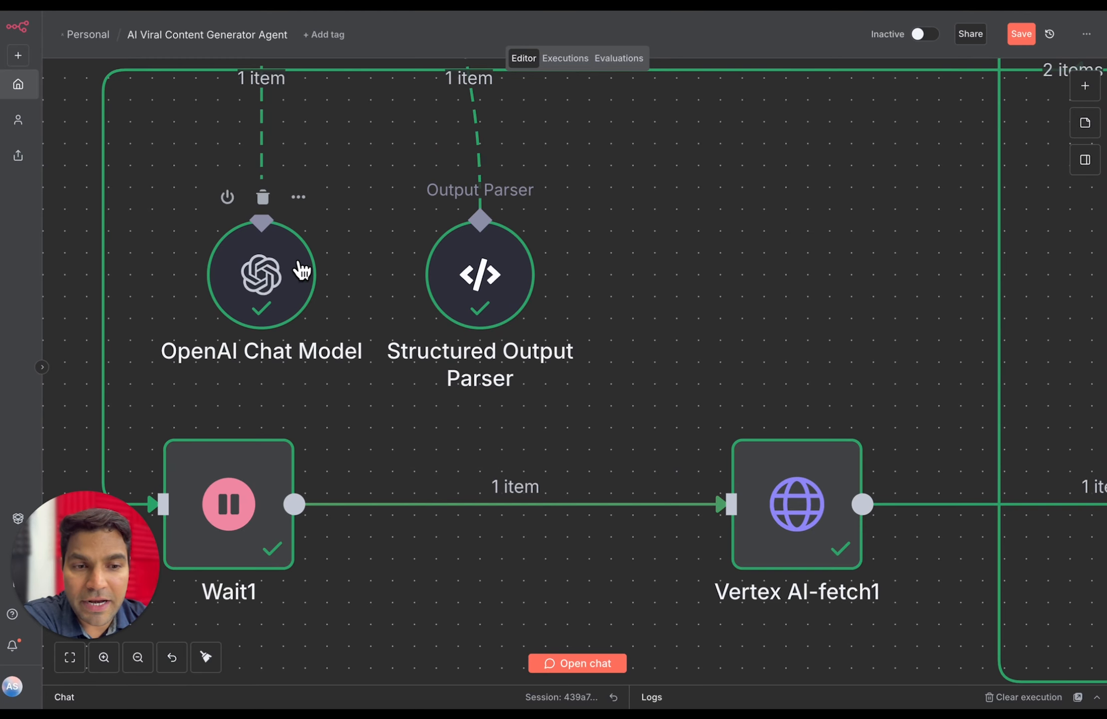
{"action": "scroll", "coordinate": [257, 335], "scroll_direction": "down", "scroll_amount": 4}
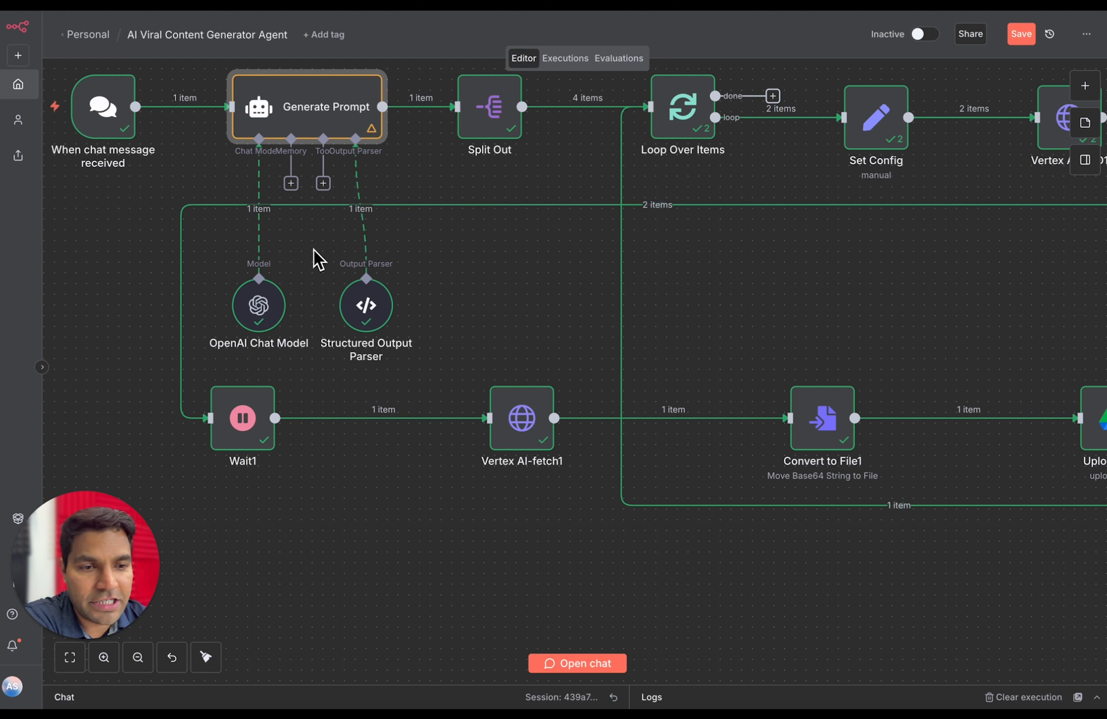
Reopen Generate Prompt to review its structured output prompts, and look at the Structured Output Parser sub-node on the canvas
{"action": "double_click", "coordinate": [351, 127]}
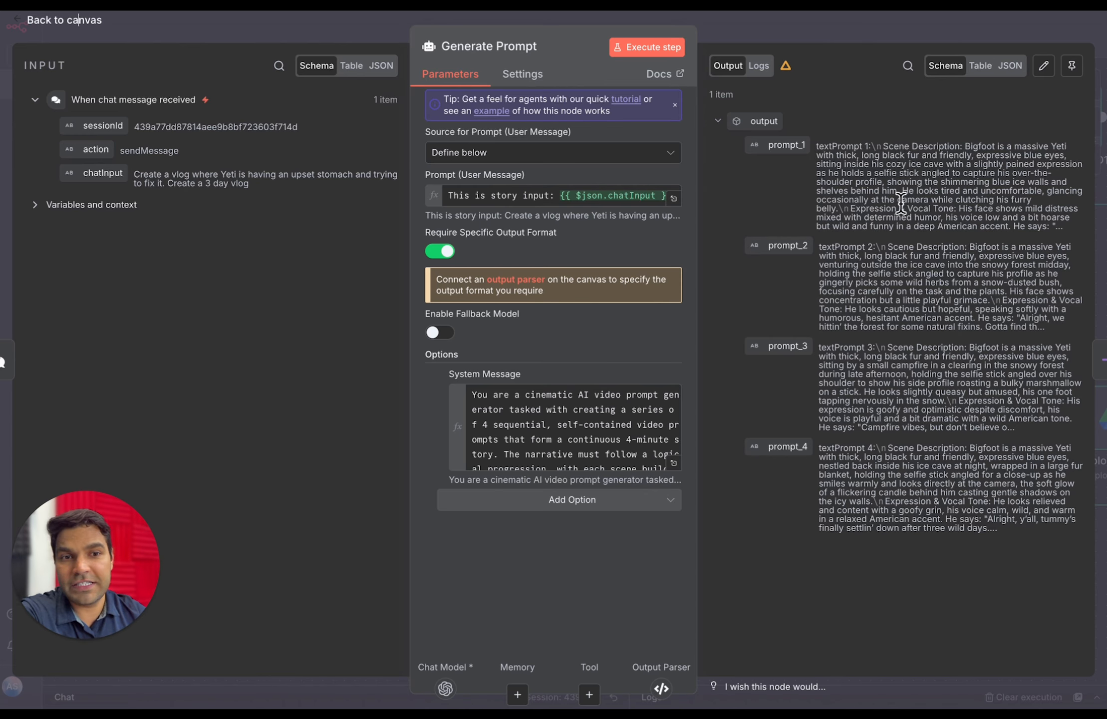
{"action": "left_click", "coordinate": [95, 22]}
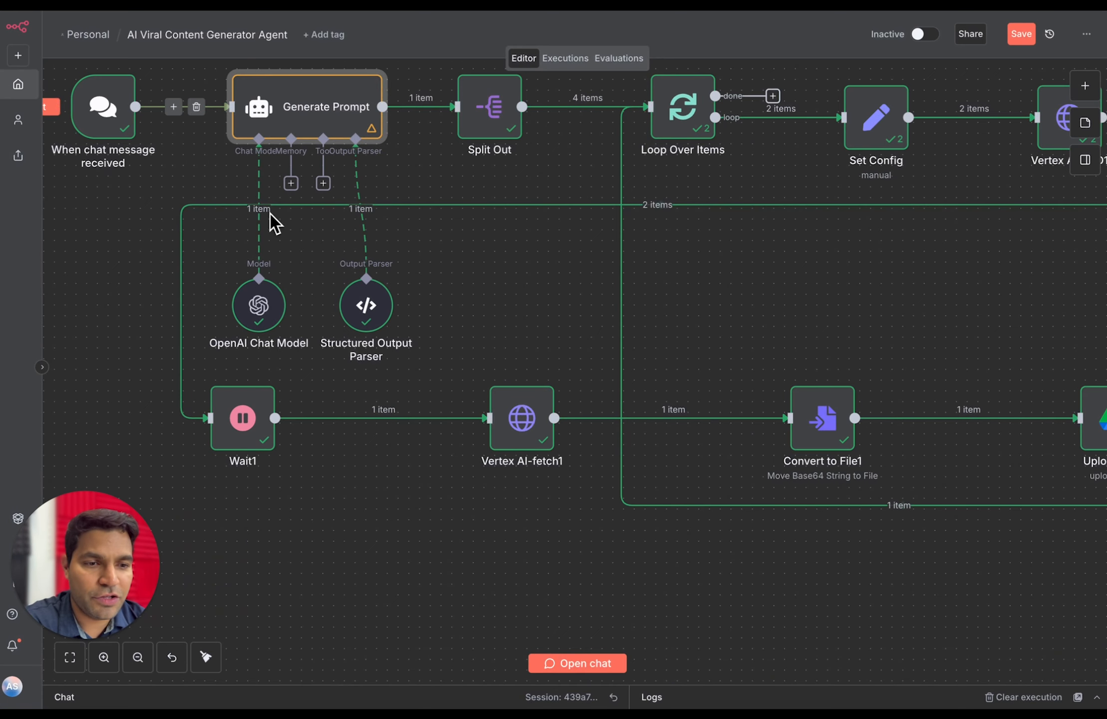
{"action": "scroll", "coordinate": [384, 383], "scroll_direction": "up", "scroll_amount": 3}
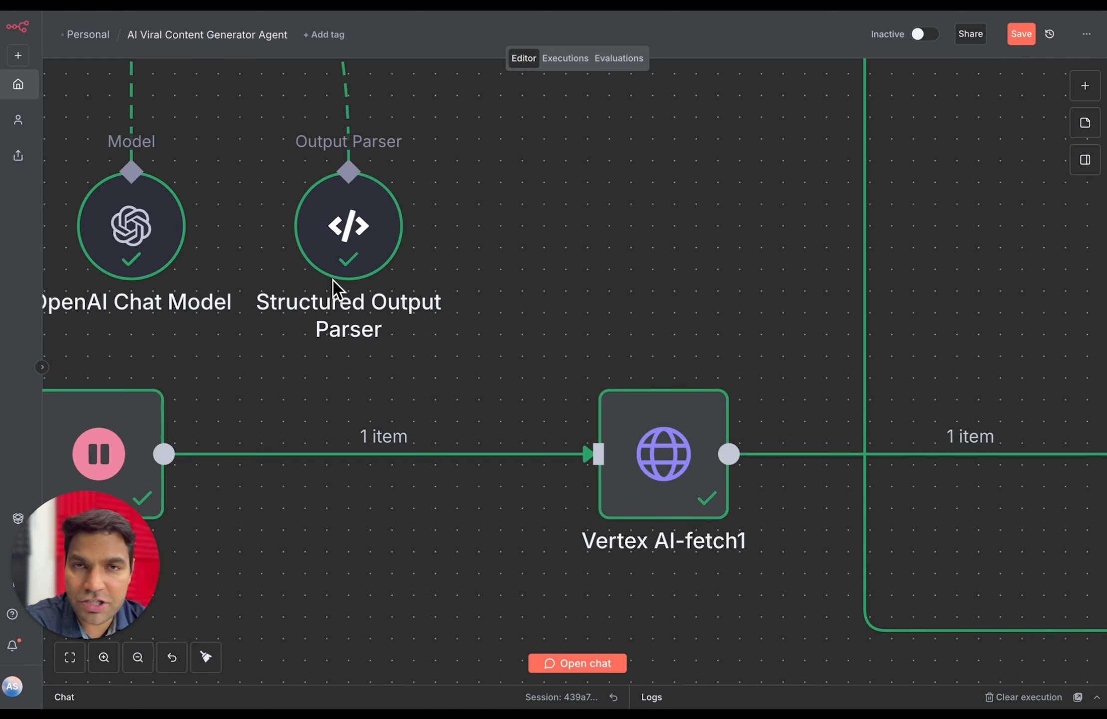
{"action": "scroll", "coordinate": [333, 280], "scroll_direction": "down", "scroll_amount": 5}
{"action": "scroll", "coordinate": [333, 279], "scroll_direction": "down", "scroll_amount": 4}
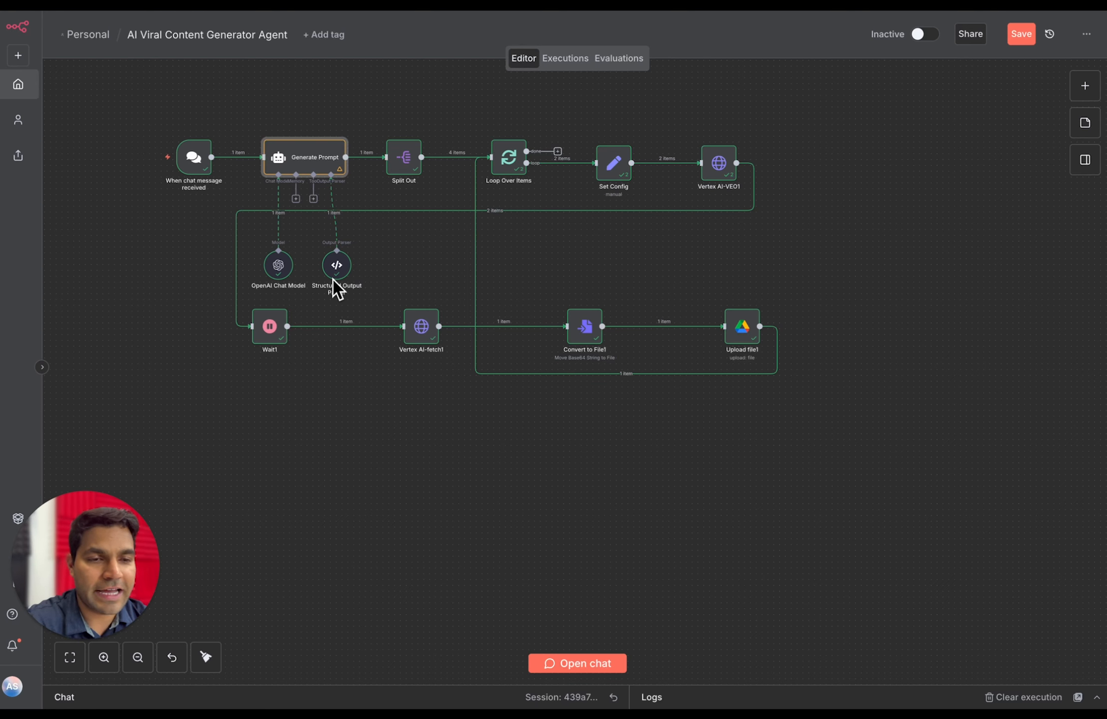
Search the node library for "structure" and for "AI Agent", and close it without adding a node
{"action": "left_click", "coordinate": [1086, 85]}
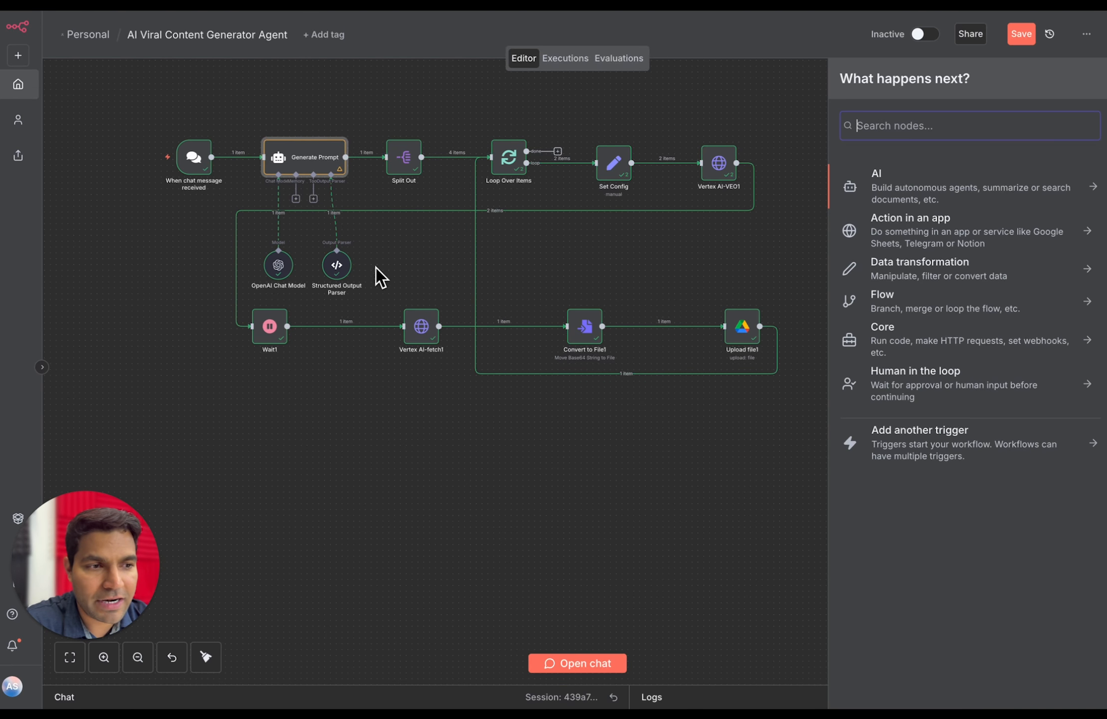
{"action": "type", "text": "stru"}
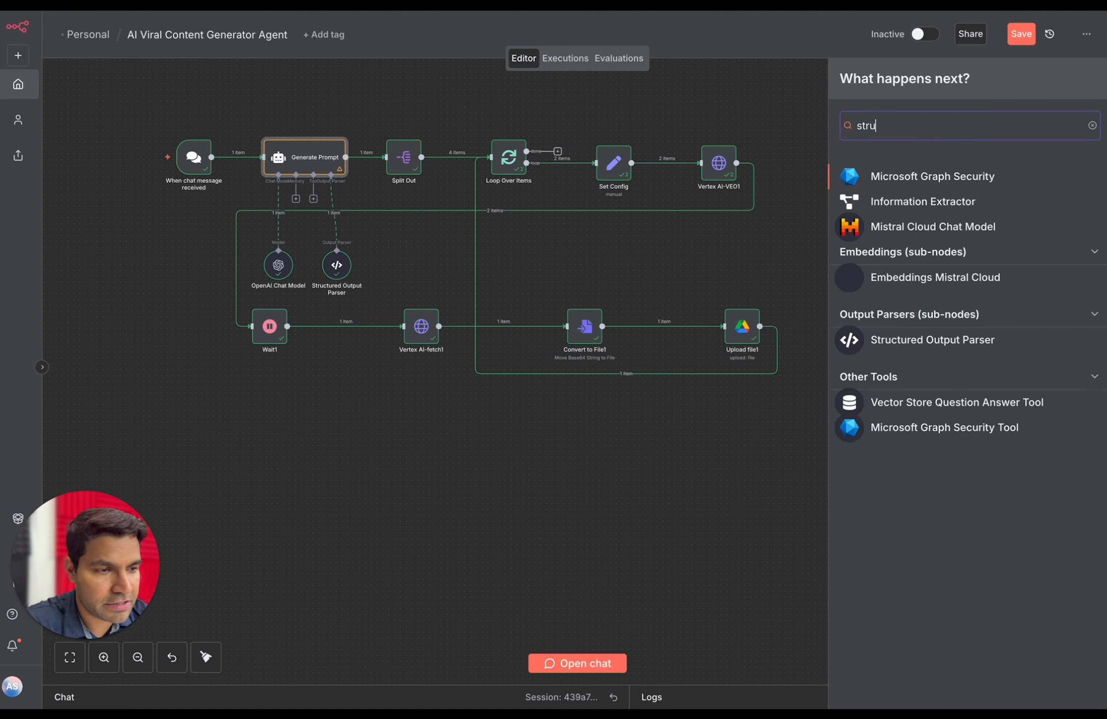
{"action": "type", "text": "cture"}
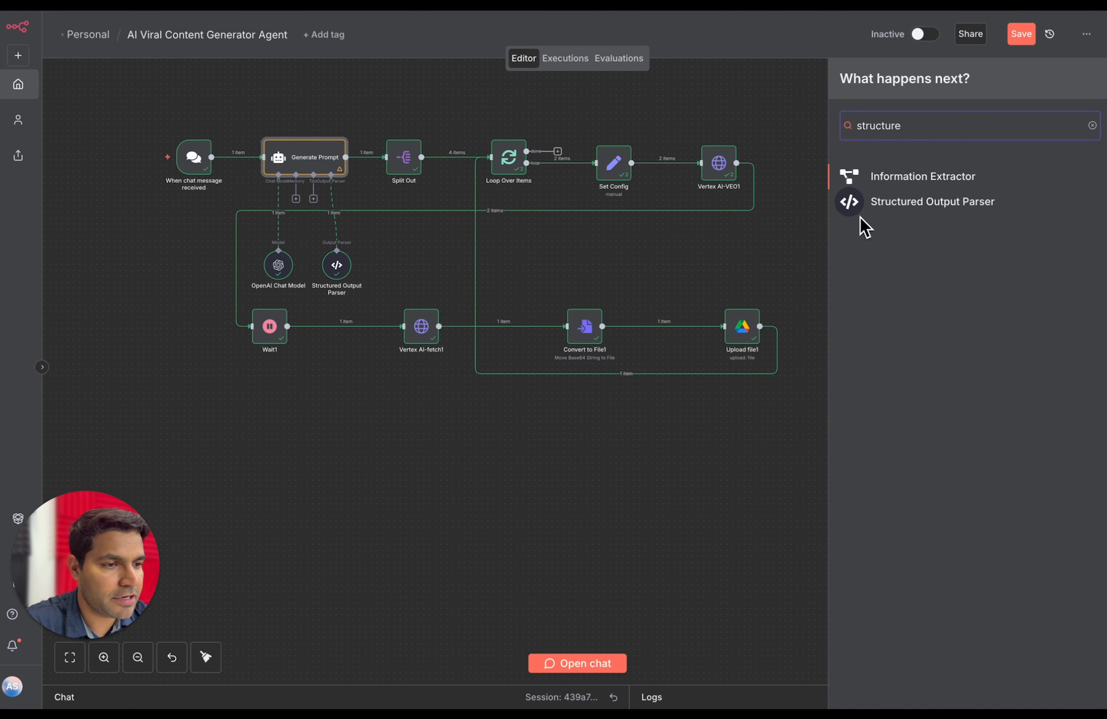
{"action": "key", "text": "ctrl+a"}
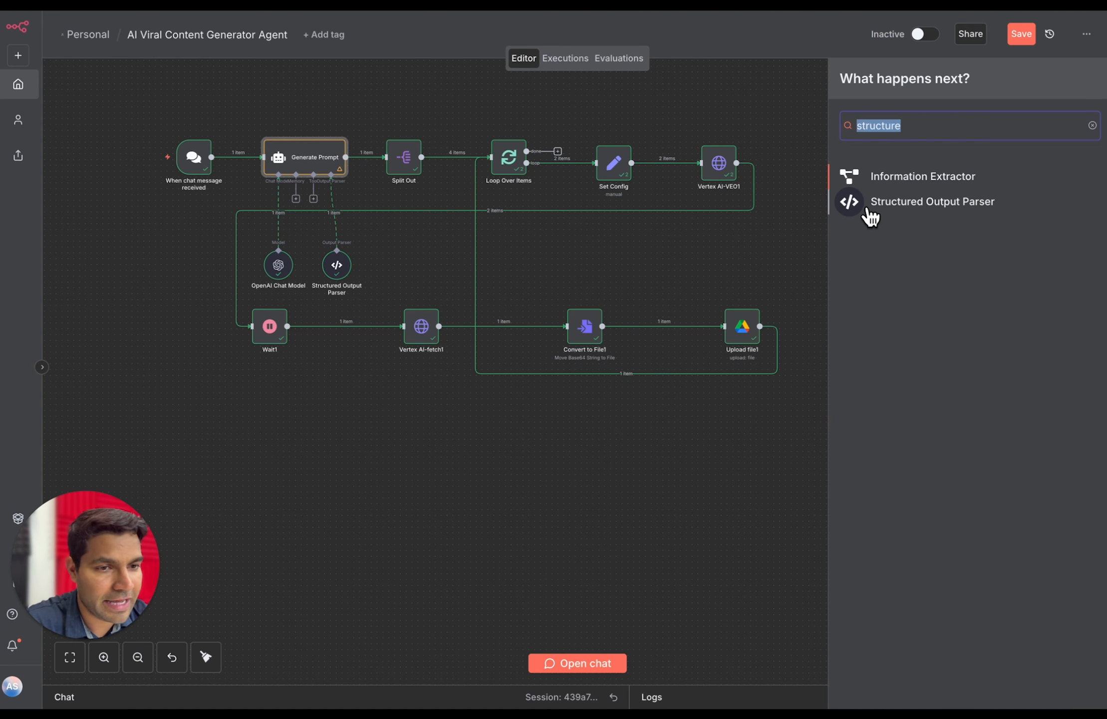
{"action": "key", "text": "BackSpace"}
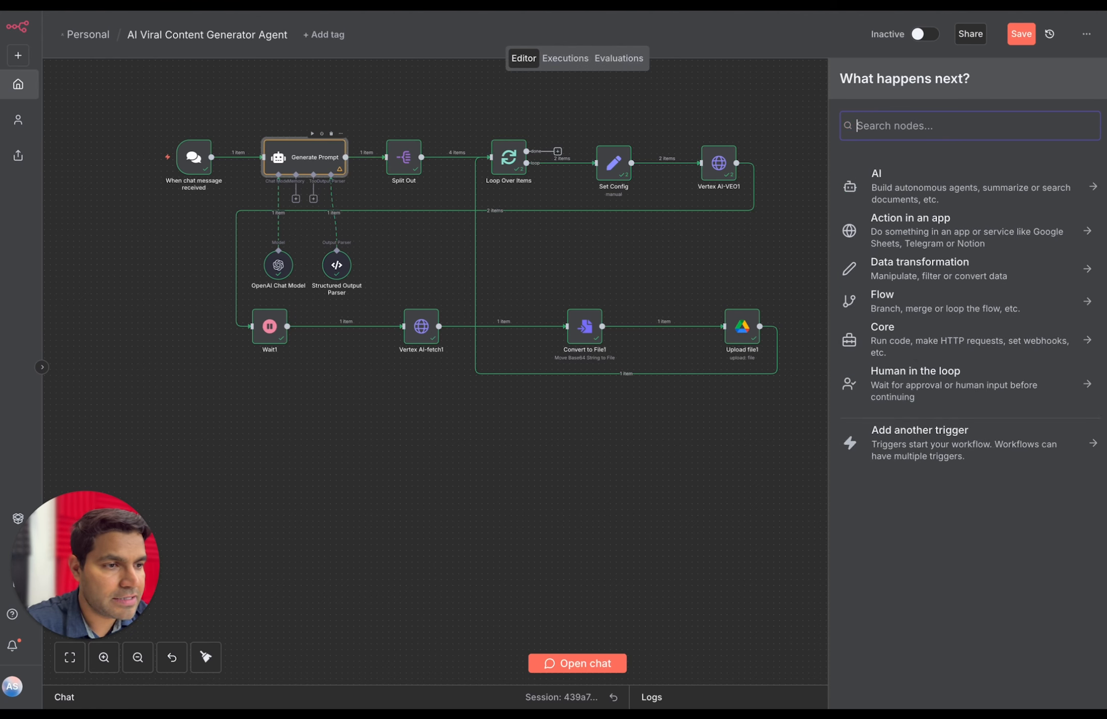
{"action": "type", "text": "AI Agent"}
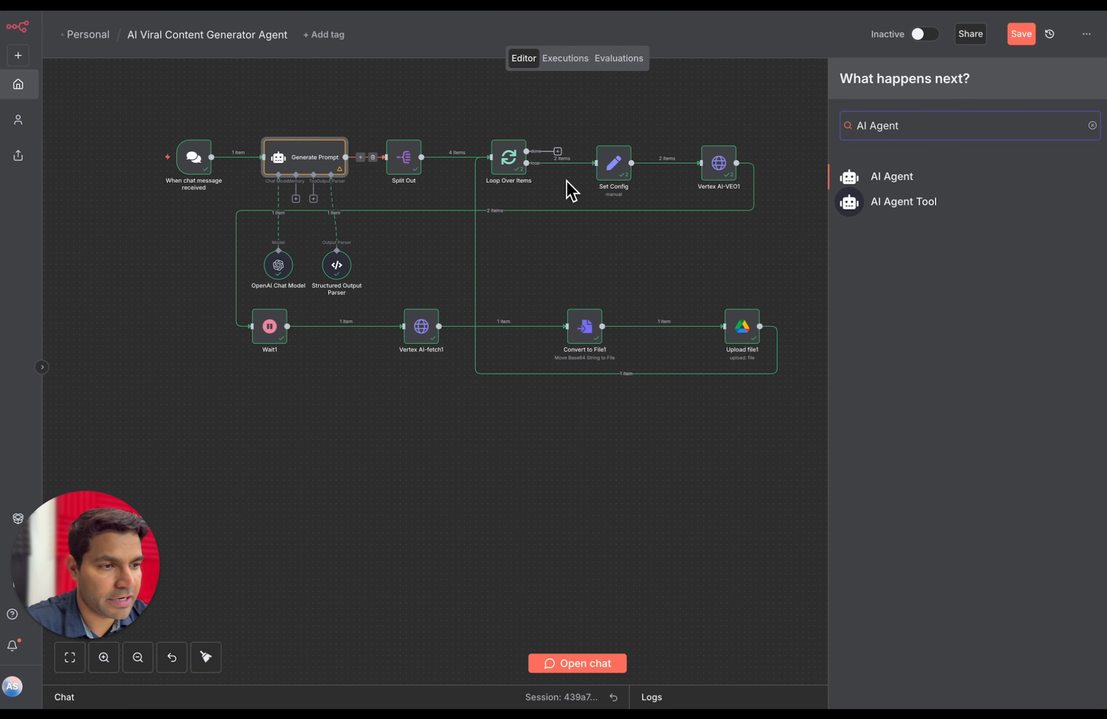
{"action": "left_click", "coordinate": [813, 178]}
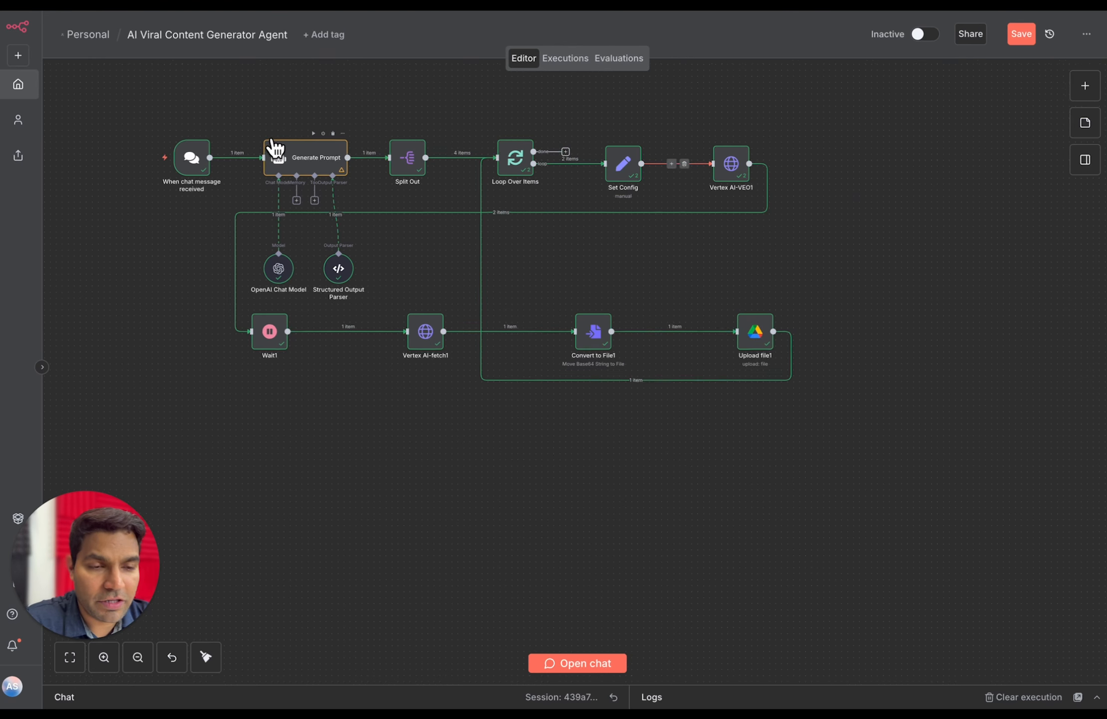
Open the Generate Prompt node again to review its input, system message and generated prompts, and return to the canvas
{"action": "scroll", "coordinate": [274, 147], "scroll_direction": "up", "scroll_amount": 5}
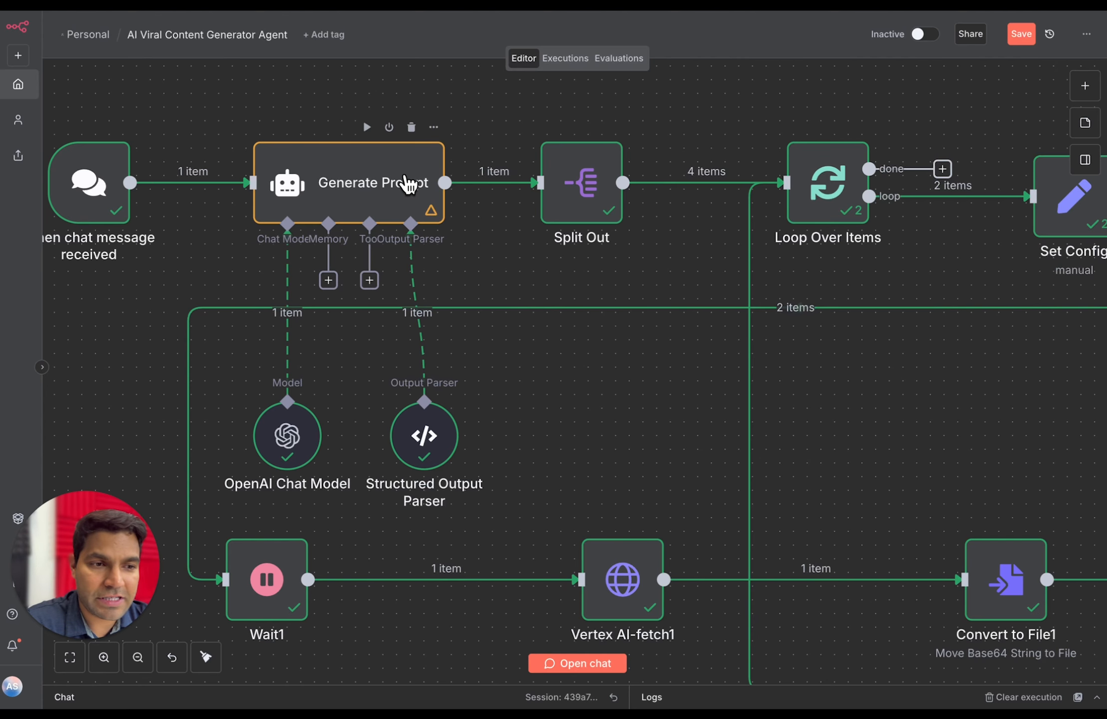
{"action": "double_click", "coordinate": [407, 181]}
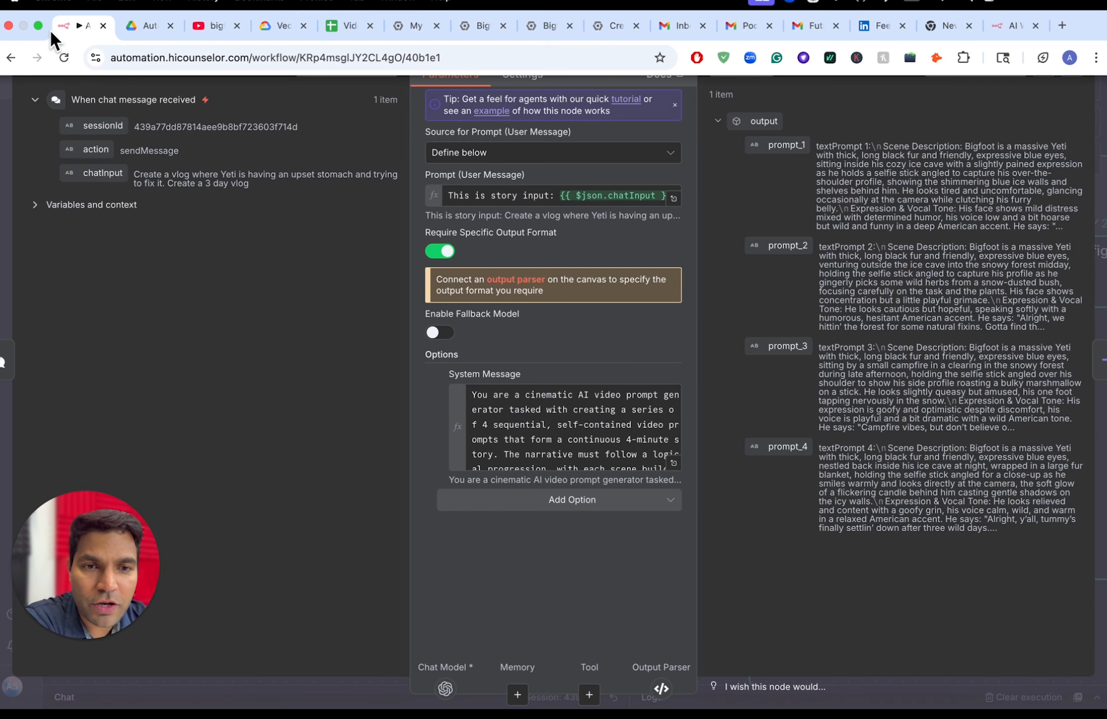
{"action": "left_click", "coordinate": [64, 20]}
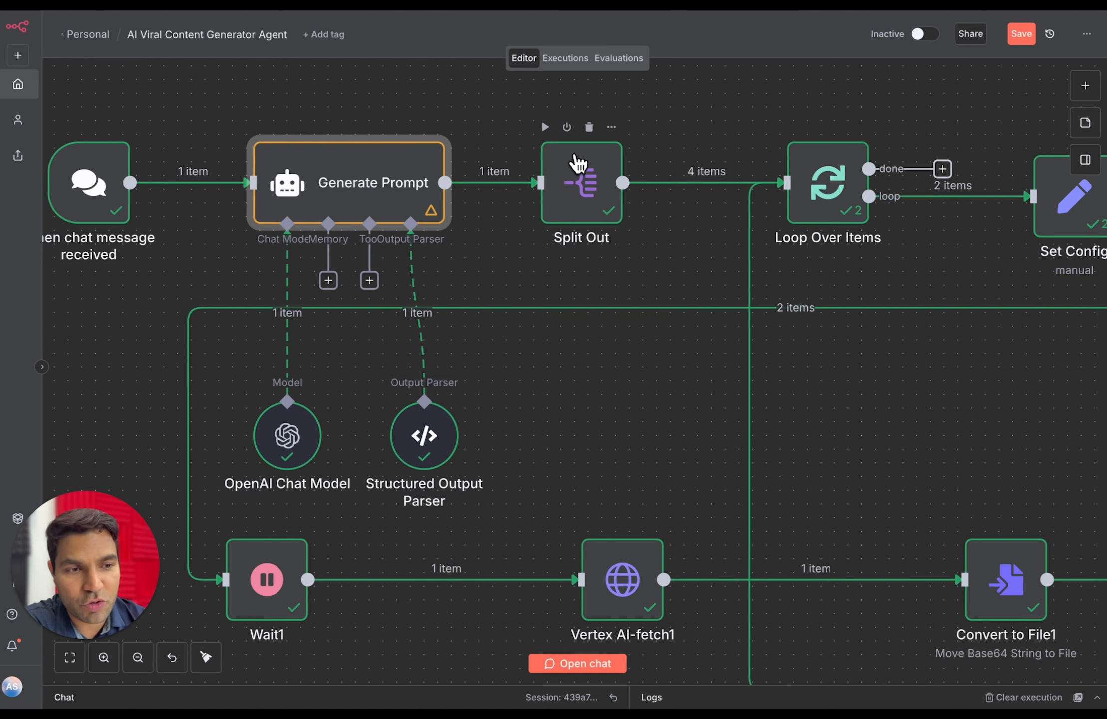
Open the Split Out node, examine how its output field is split into separate prompt items, and return to the canvas overview
{"action": "double_click", "coordinate": [578, 163]}
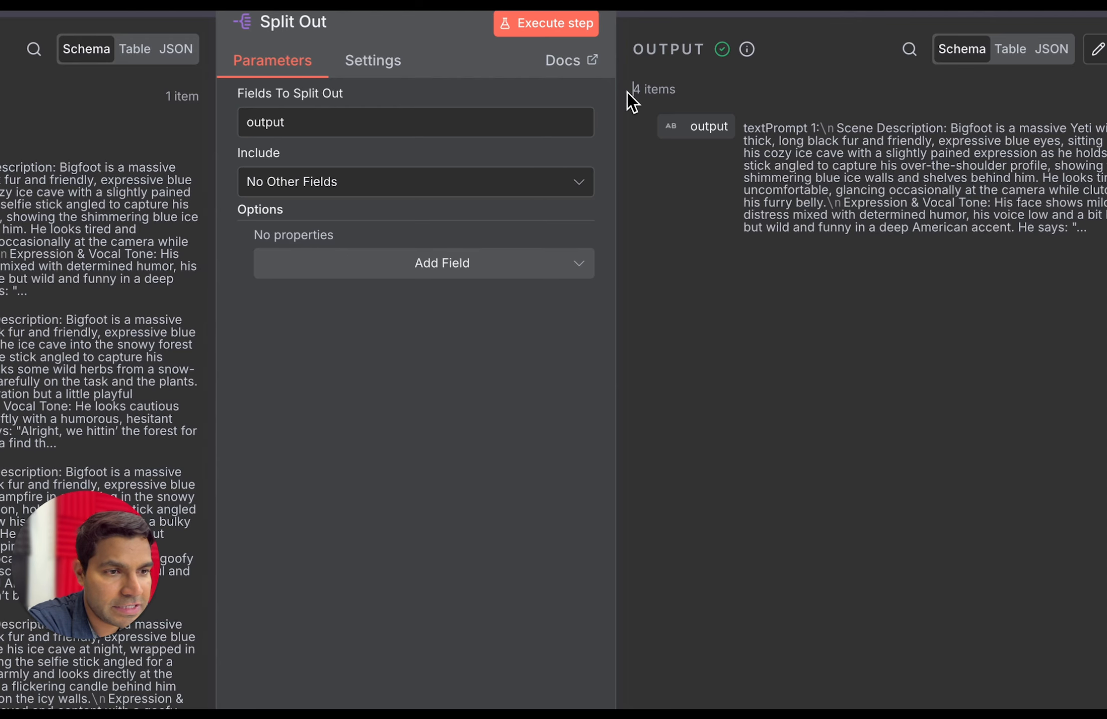
{"action": "left_click_drag", "start_coordinate": [629, 90], "coordinate": [669, 91]}
{"action": "left_click_drag", "start_coordinate": [748, 141], "coordinate": [882, 178]}
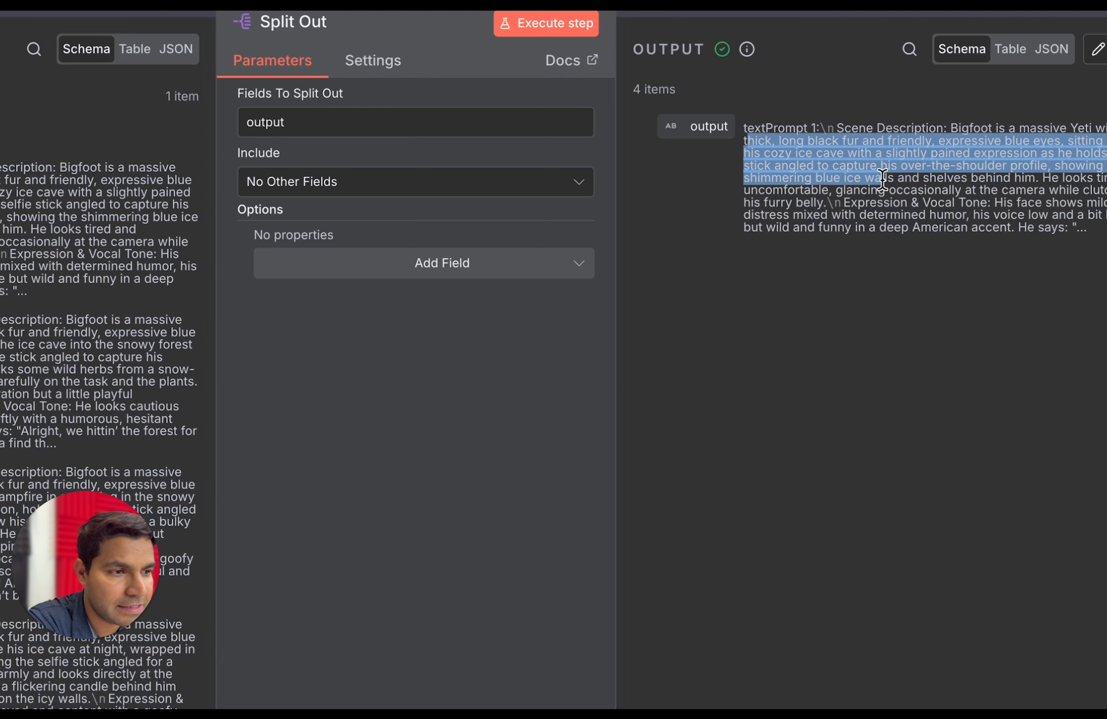
{"action": "left_click", "coordinate": [984, 241]}
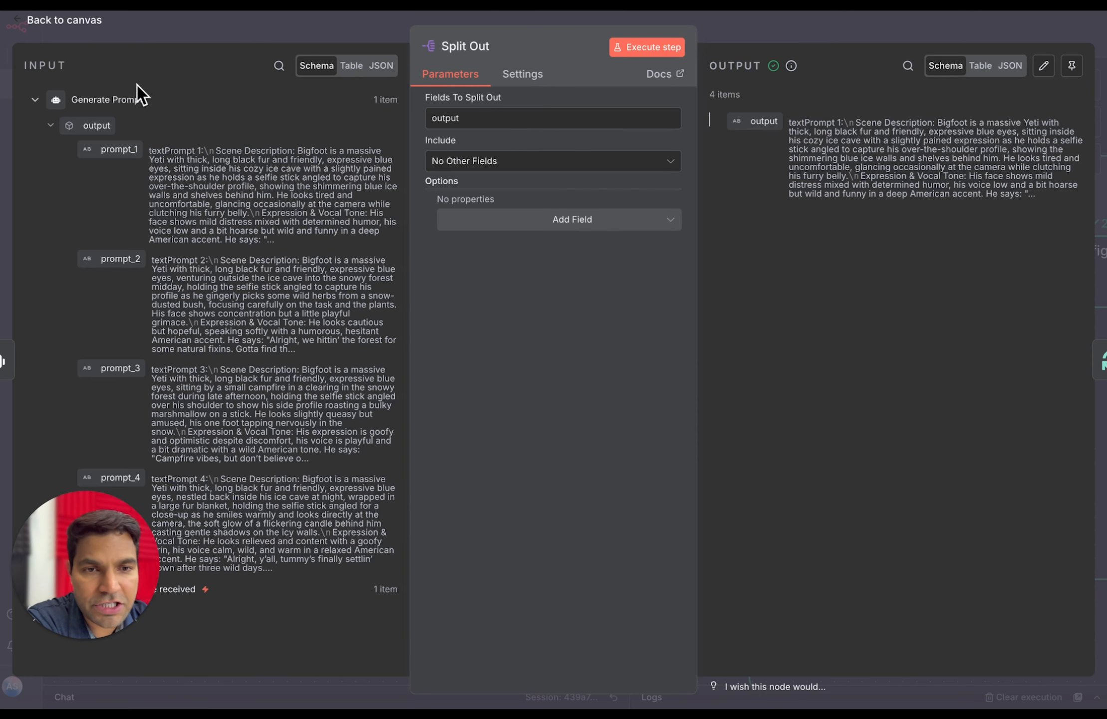
{"action": "left_click", "coordinate": [84, 32]}
{"action": "scroll", "coordinate": [686, 179], "scroll_direction": "right", "scroll_amount": 5}
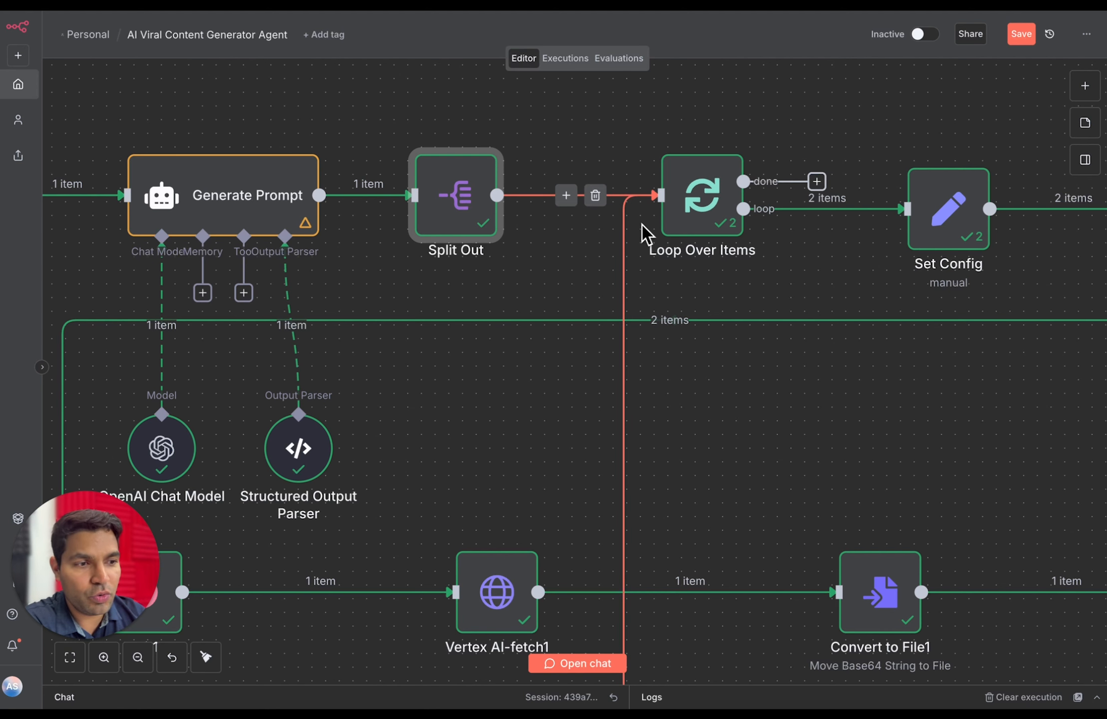
{"action": "scroll", "coordinate": [639, 225], "scroll_direction": "down", "scroll_amount": 3}
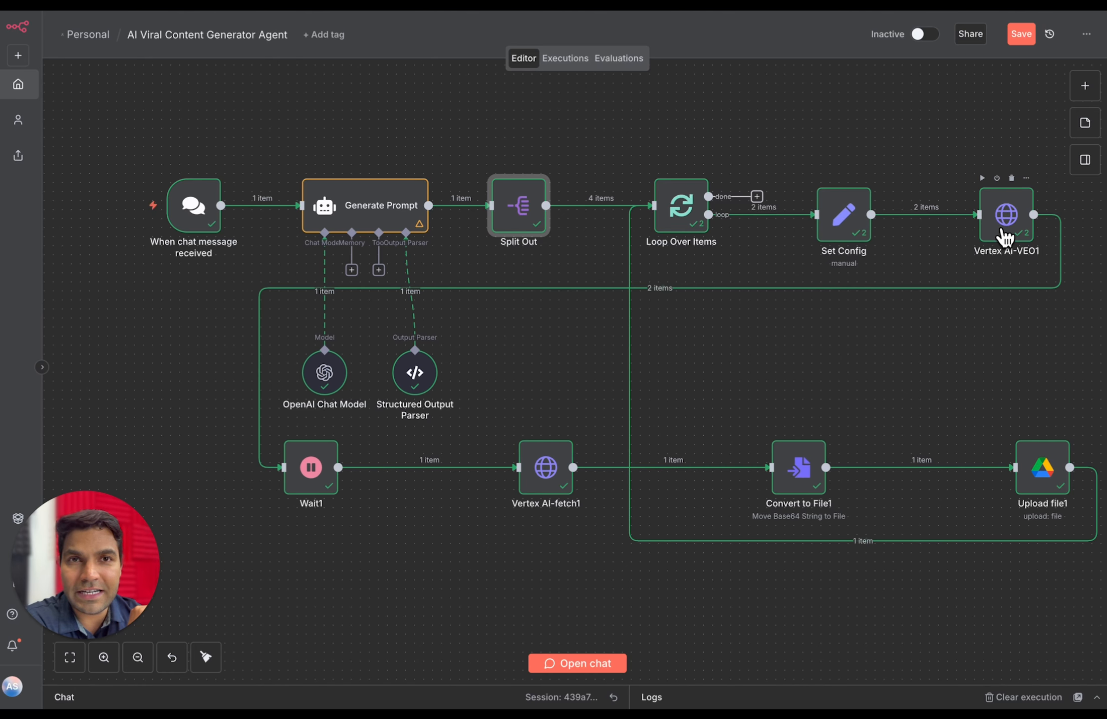
Examine the connection from the Split Out node to Loop Over Items, and return to the canvas overview
{"action": "scroll", "coordinate": [699, 235], "scroll_direction": "up", "scroll_amount": 5}
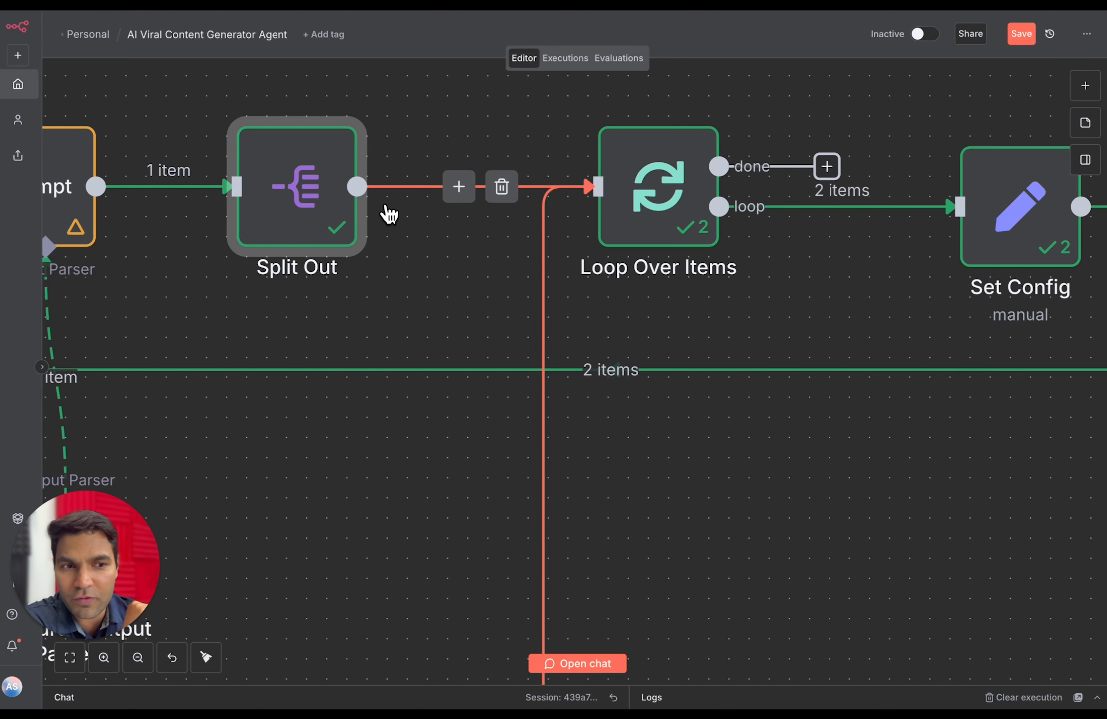
{"action": "scroll", "coordinate": [666, 190], "scroll_direction": "down", "scroll_amount": 4}
{"action": "scroll", "coordinate": [664, 184], "scroll_direction": "down", "scroll_amount": 3}
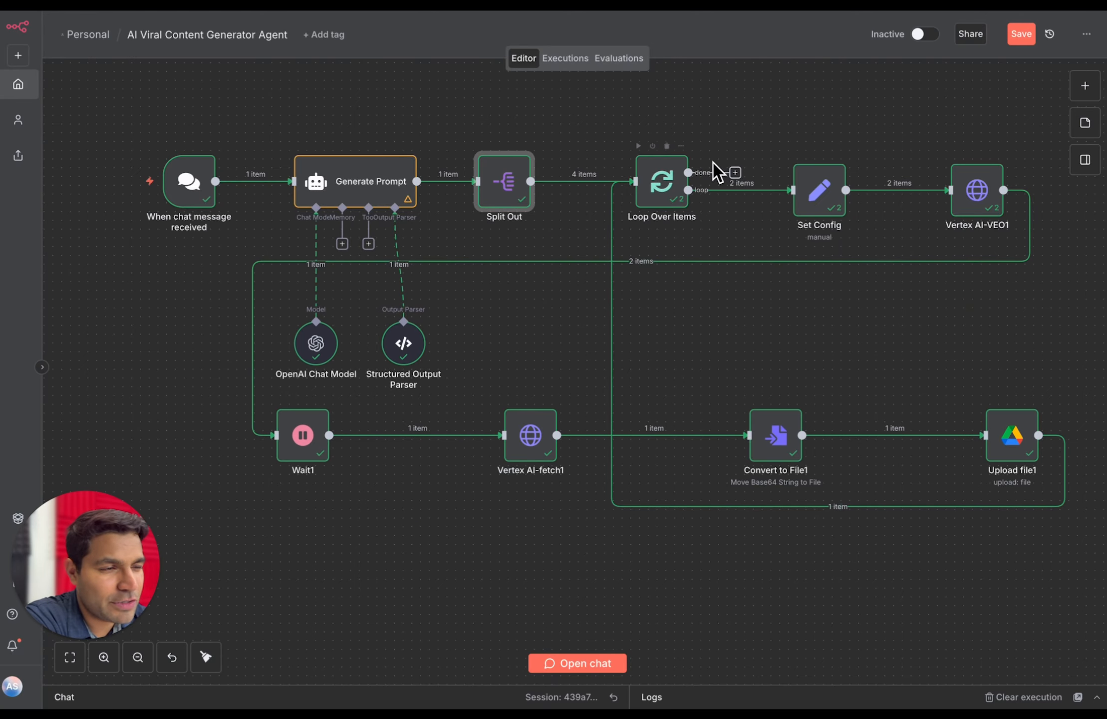
Search the node library for "loop" without adding a node, and check the batch size in the existing Loop Over Items node
{"action": "left_click", "coordinate": [1082, 88]}
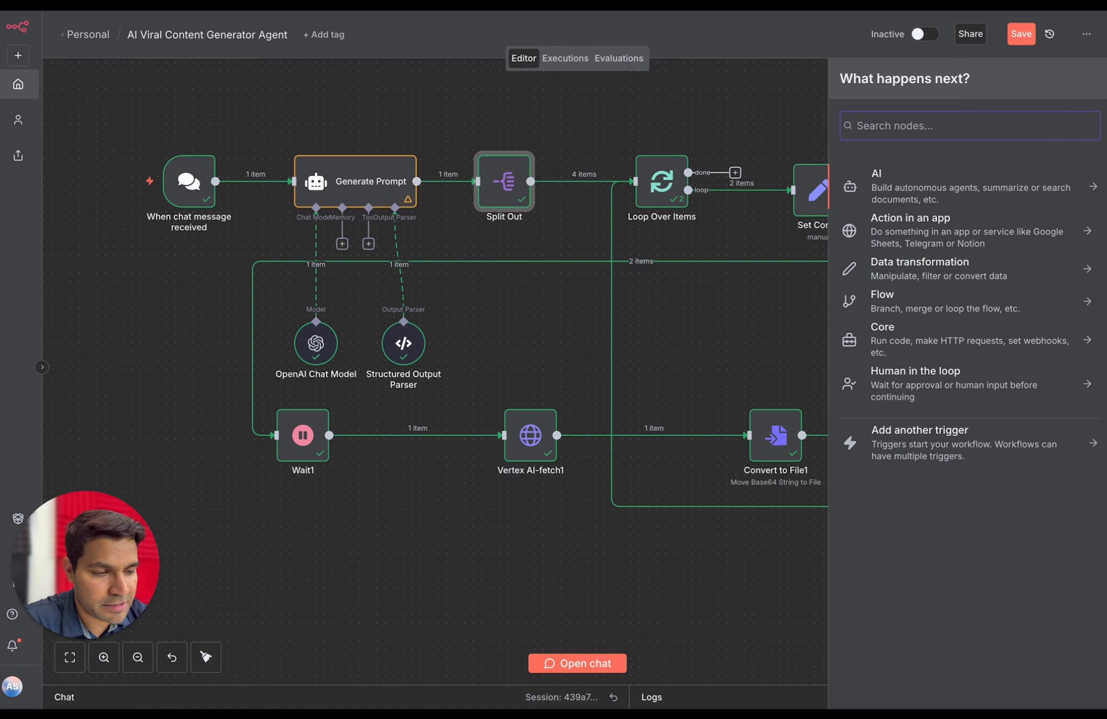
{"action": "type", "text": "loop"}
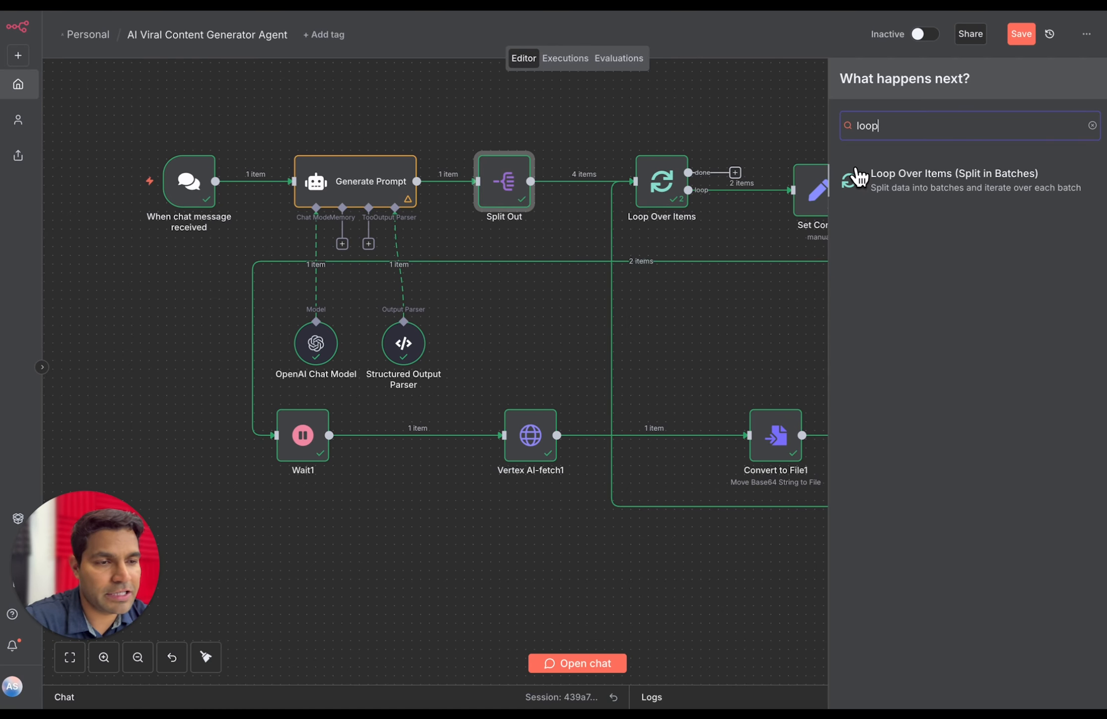
{"action": "left_click", "coordinate": [717, 128]}
{"action": "double_click", "coordinate": [658, 192]}
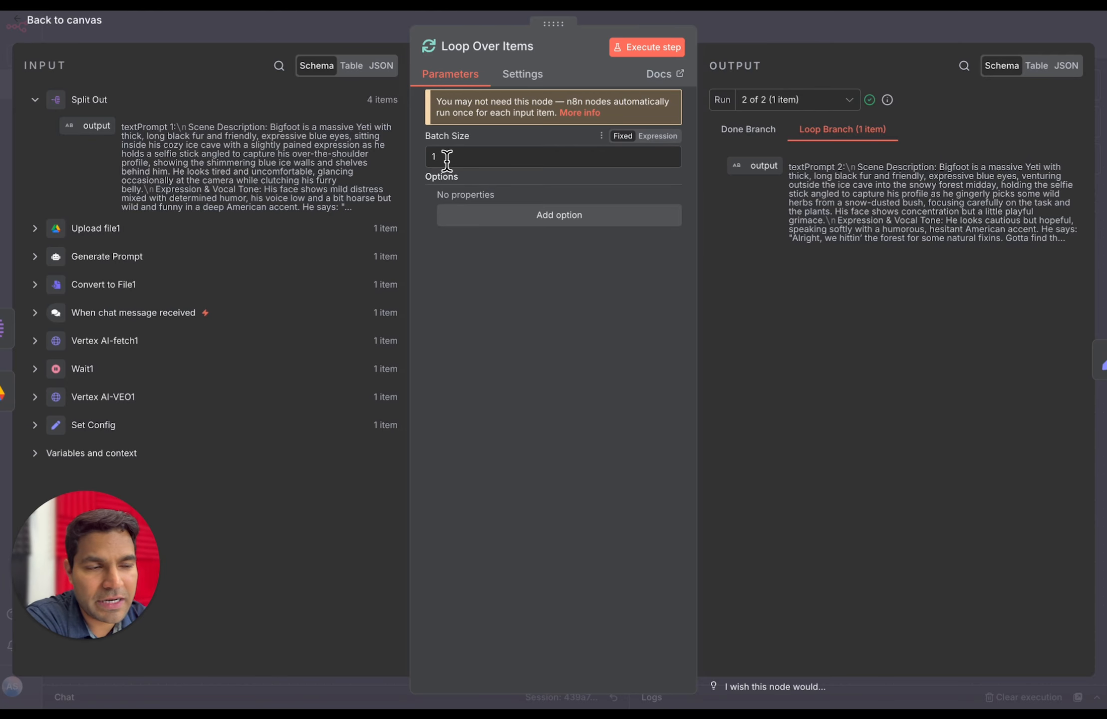
{"action": "left_click", "coordinate": [78, 21]}
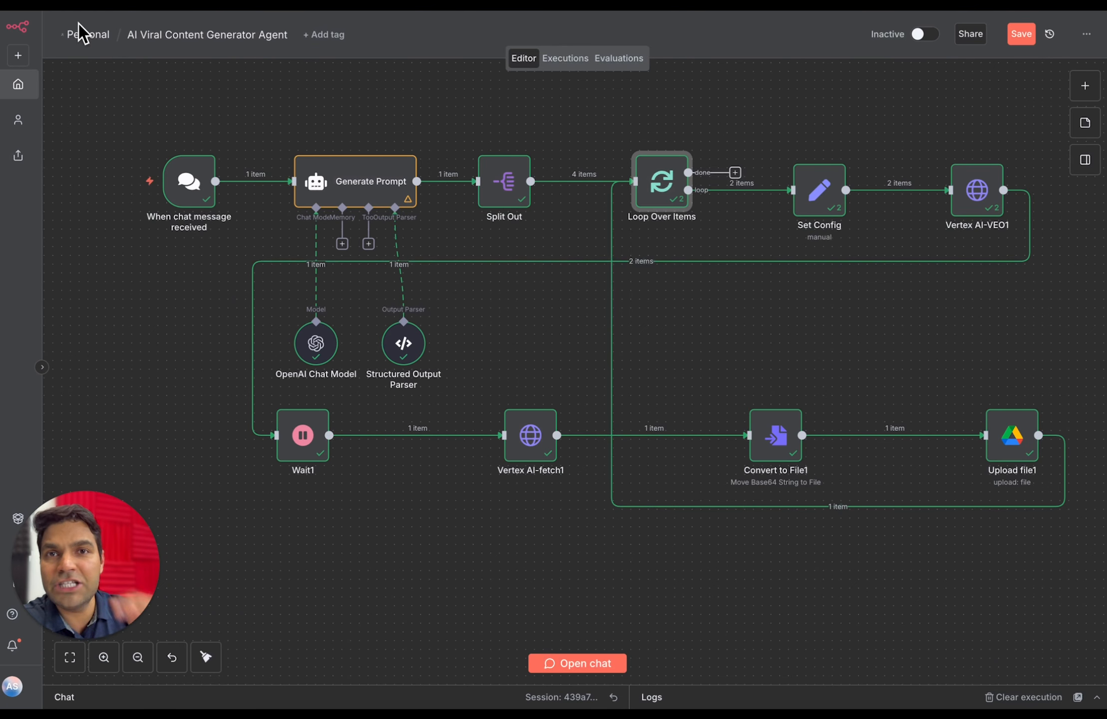
Open the Set Config node and review its PROJECT_ID, MODEL_VERSION, LOCATION and TEXT_PROMPT fields
{"action": "scroll", "coordinate": [365, 132], "scroll_direction": "right", "scroll_amount": 3}
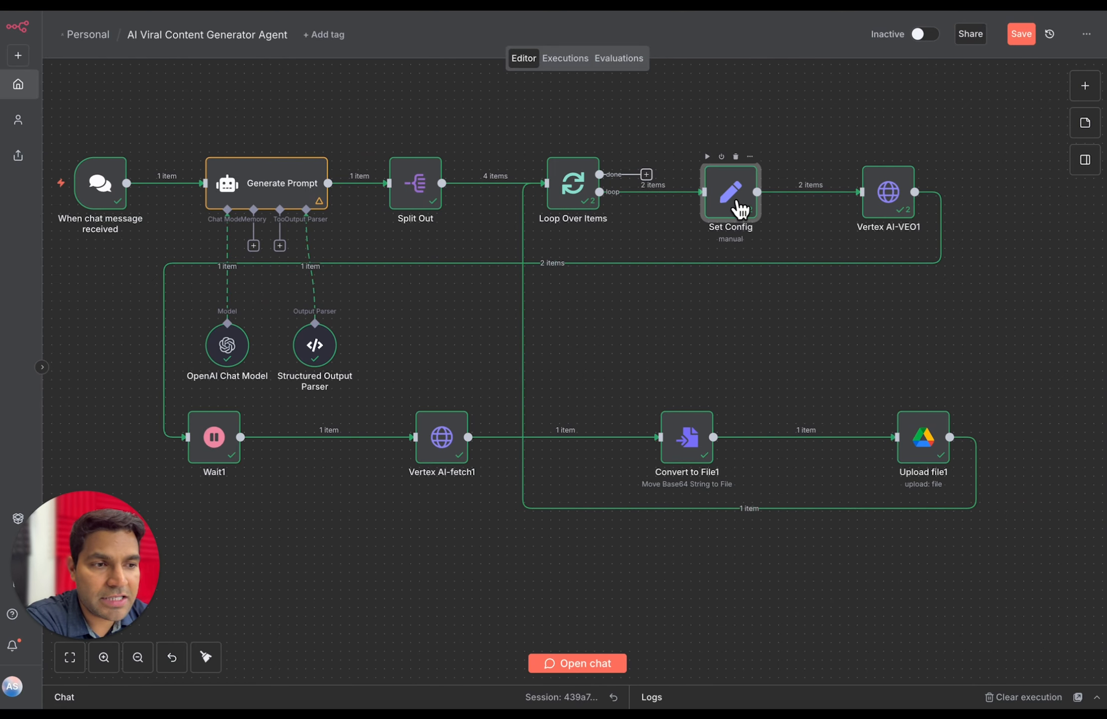
{"action": "double_click", "coordinate": [737, 201]}
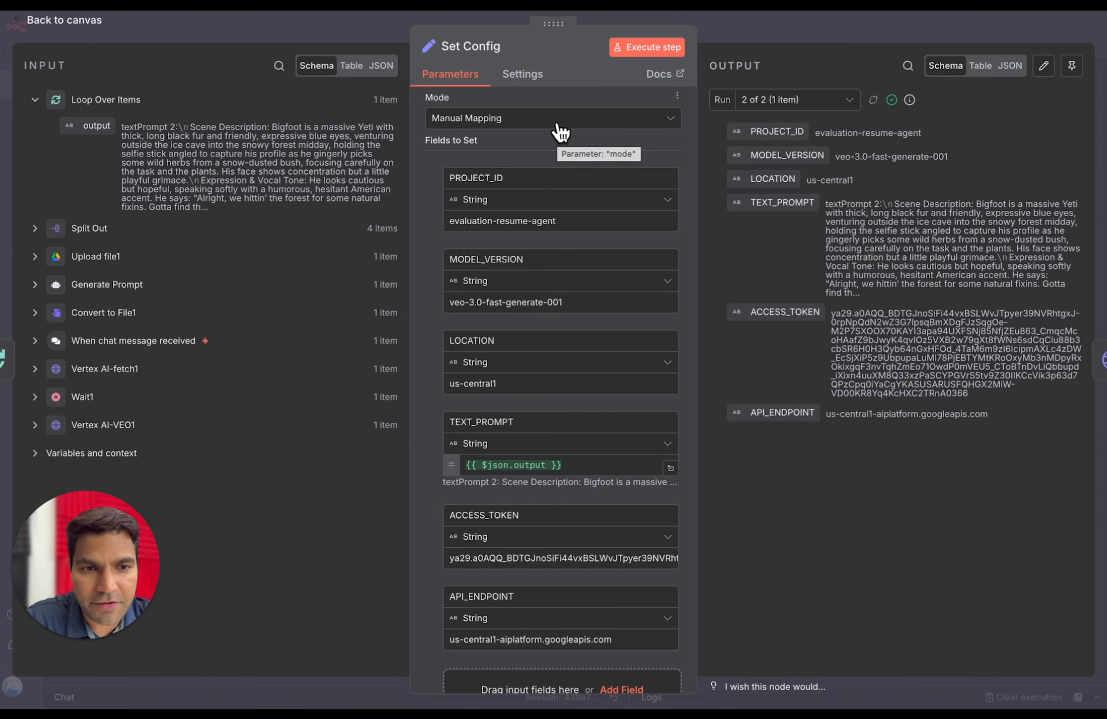
{"action": "left_click_drag", "start_coordinate": [516, 177], "coordinate": [439, 185]}
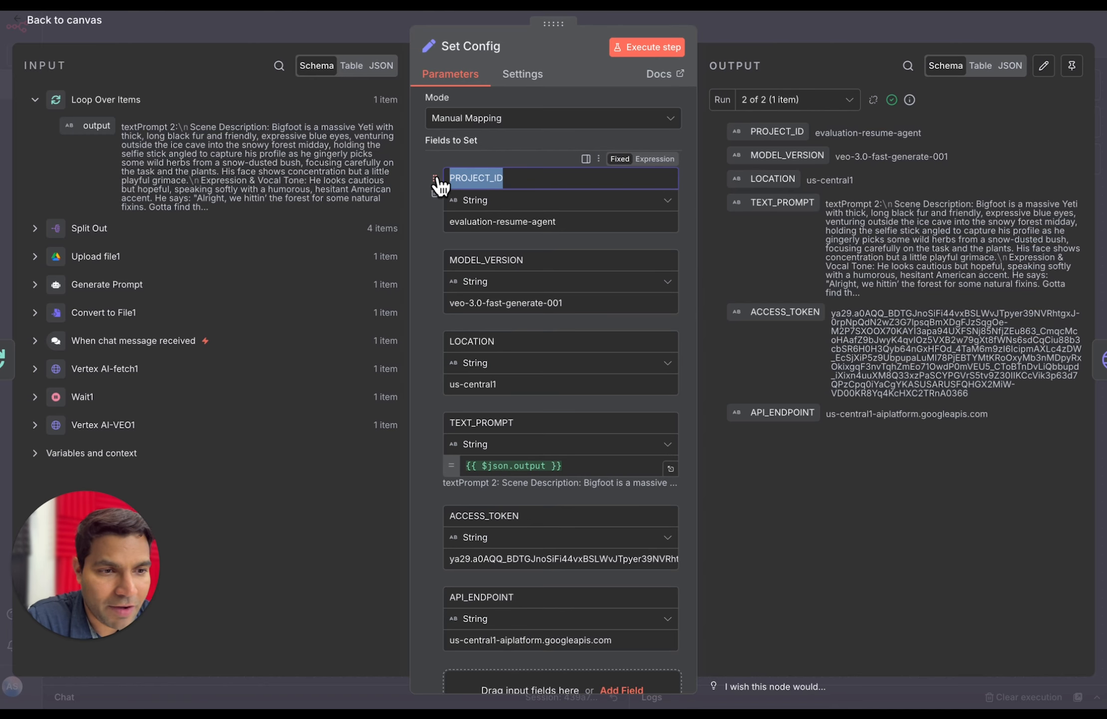
{"action": "left_click_drag", "start_coordinate": [546, 260], "coordinate": [426, 257]}
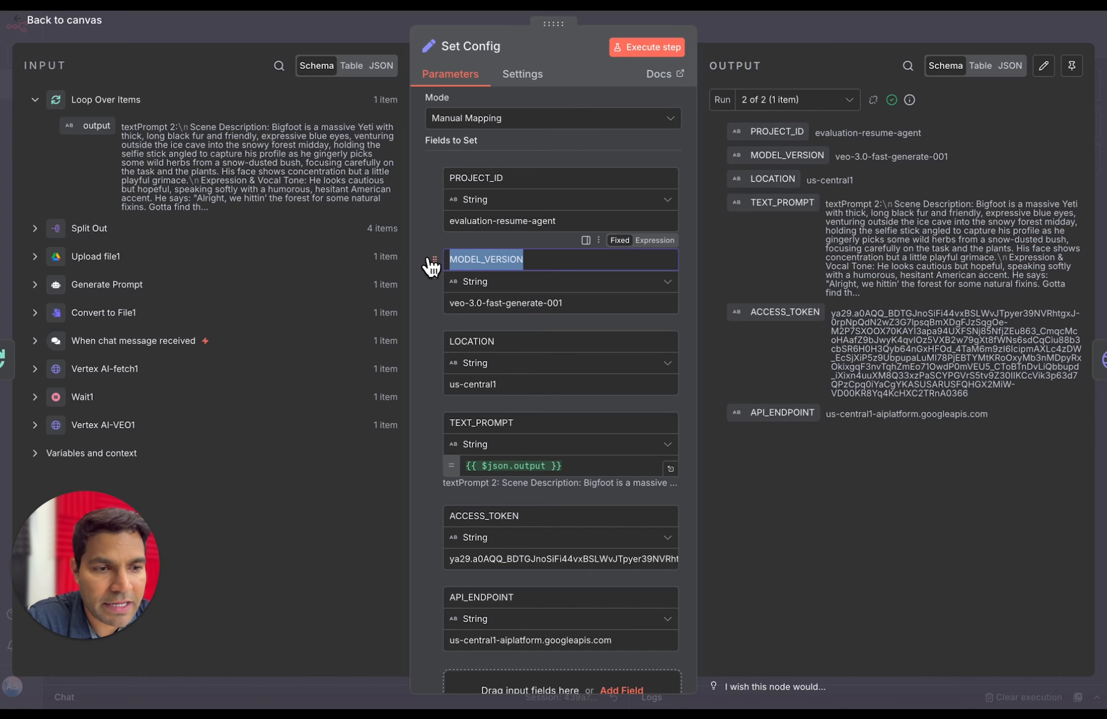
{"action": "left_click_drag", "start_coordinate": [498, 341], "coordinate": [417, 338]}
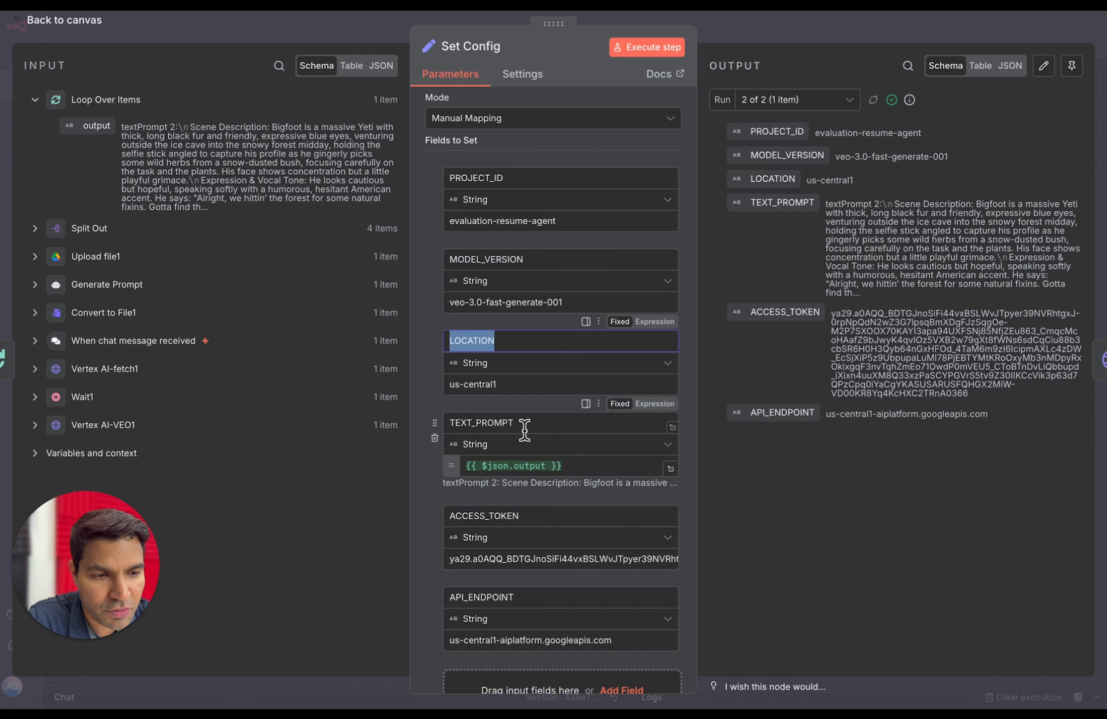
{"action": "left_click_drag", "start_coordinate": [524, 423], "coordinate": [387, 429]}
{"action": "scroll", "coordinate": [529, 499], "scroll_direction": "down", "scroll_amount": 3}
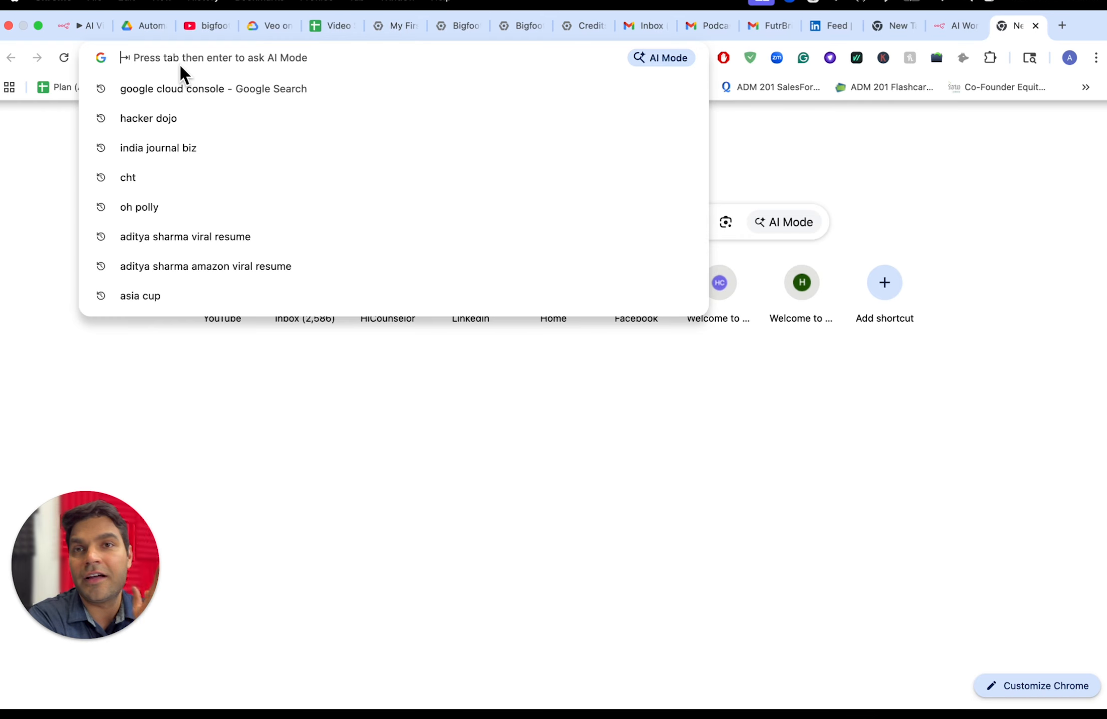
Search the web for "google cloud console", open the console, and go to the Vertex AI product found with "vertex AI"
{"action": "left_click", "coordinate": [253, 64]}
{"action": "type", "text": "google cloud console"}
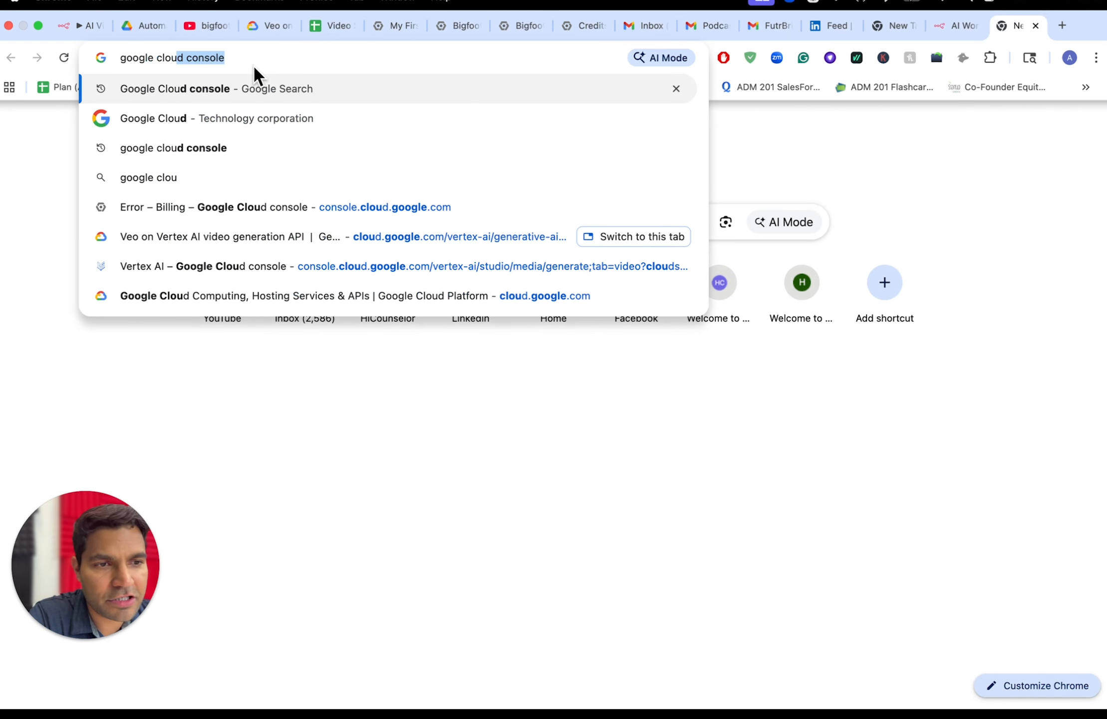
{"action": "key", "text": "Return"}
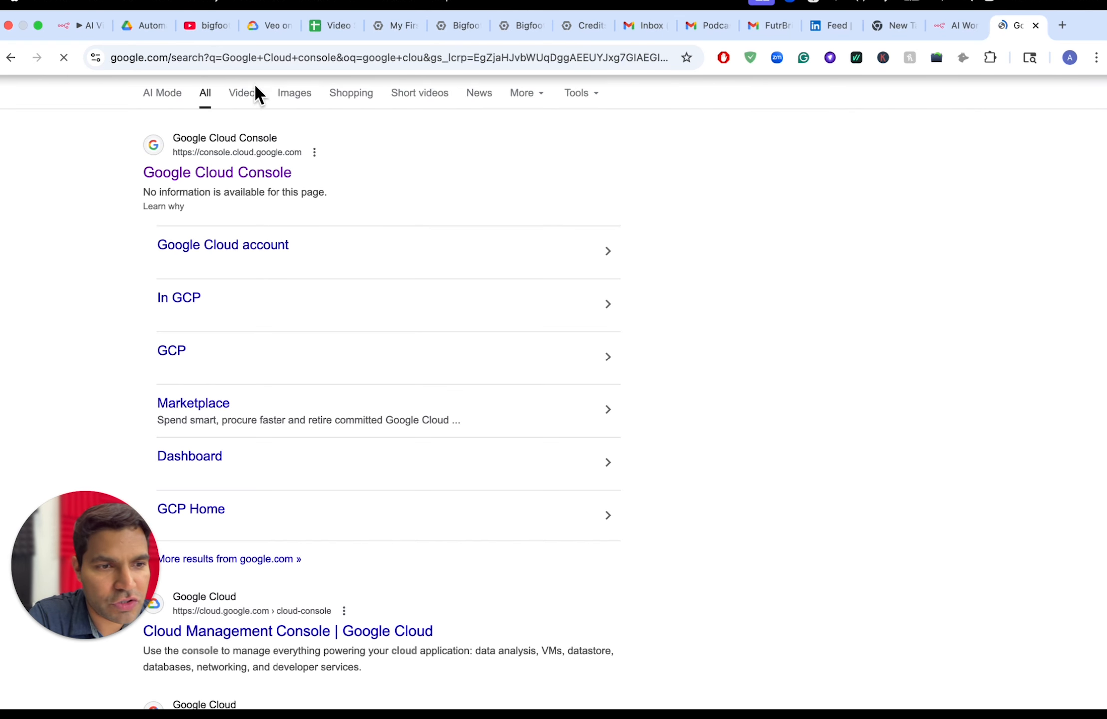
{"action": "left_click", "coordinate": [263, 174]}
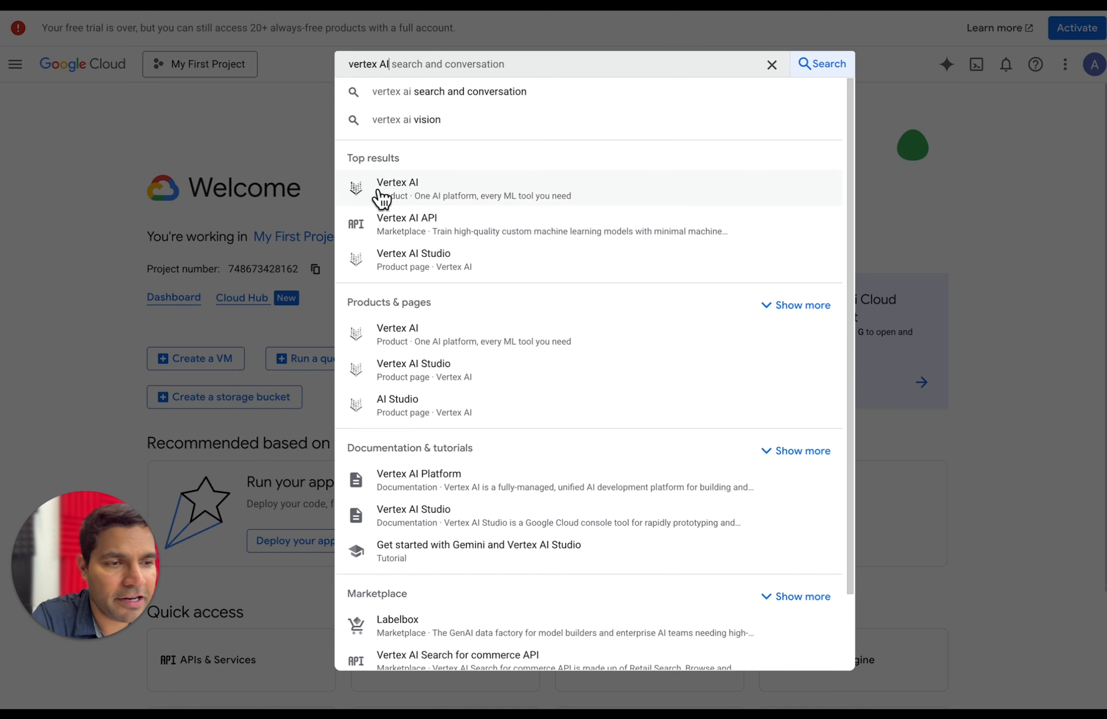
{"action": "left_click", "coordinate": [421, 200]}
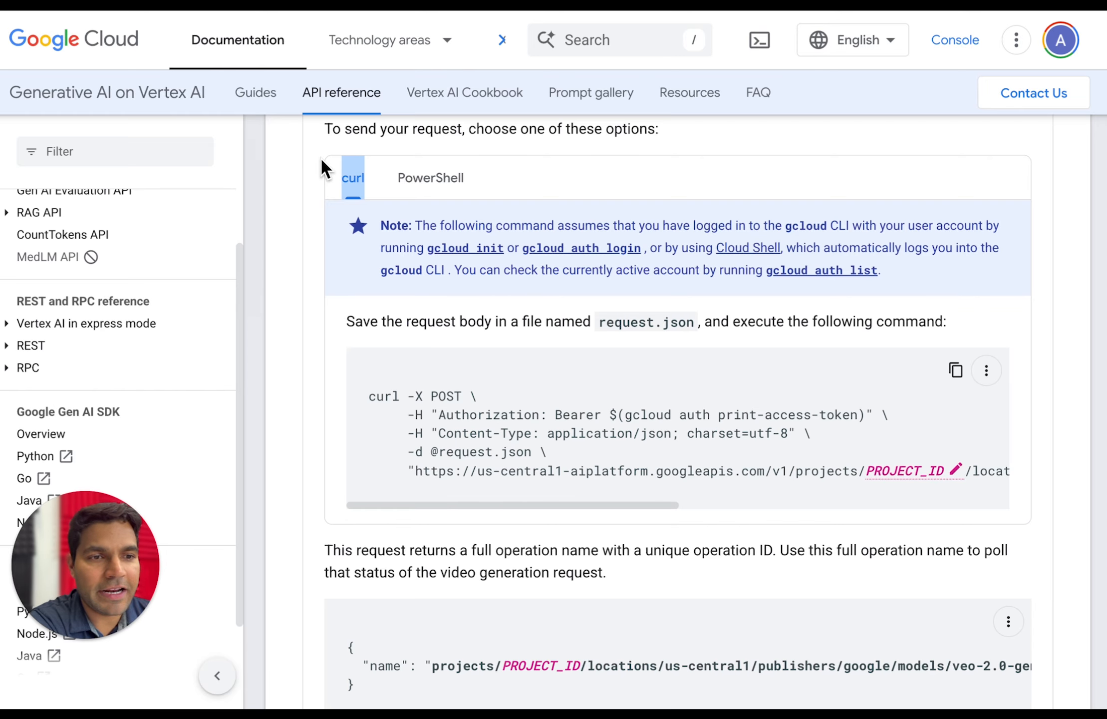
Review the title and Supported Models list in the Veo on Vertex AI video generation API documentation
{"action": "mouse_move", "coordinate": [289, 11]}
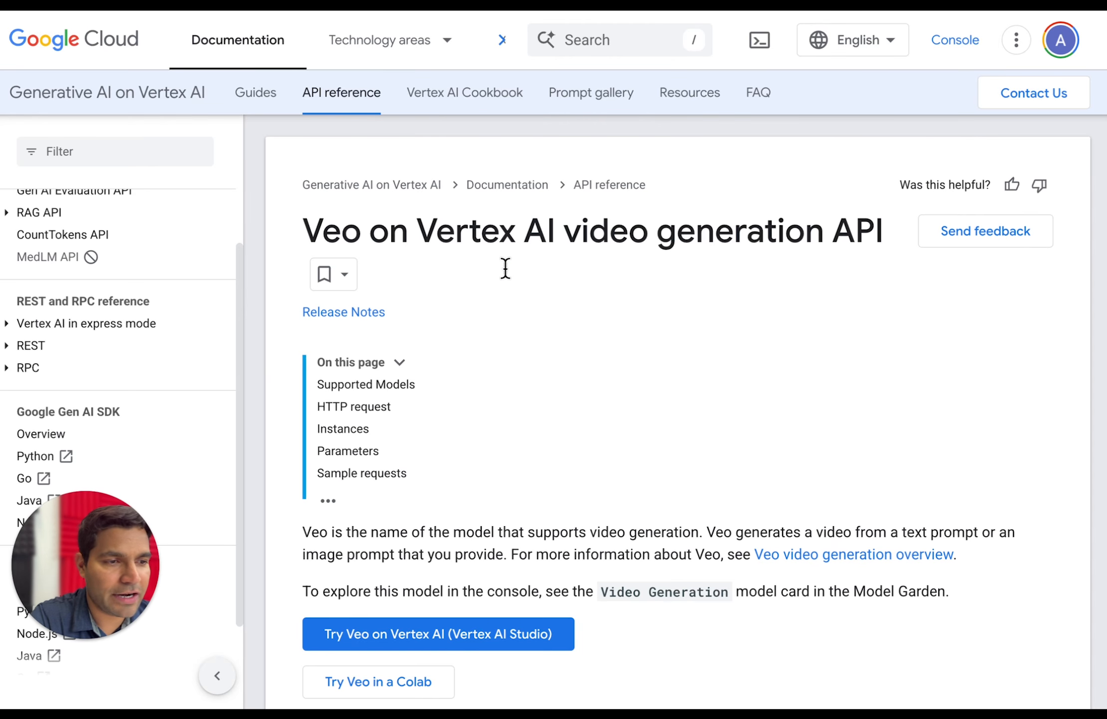
{"action": "left_click_drag", "start_coordinate": [299, 231], "coordinate": [589, 234]}
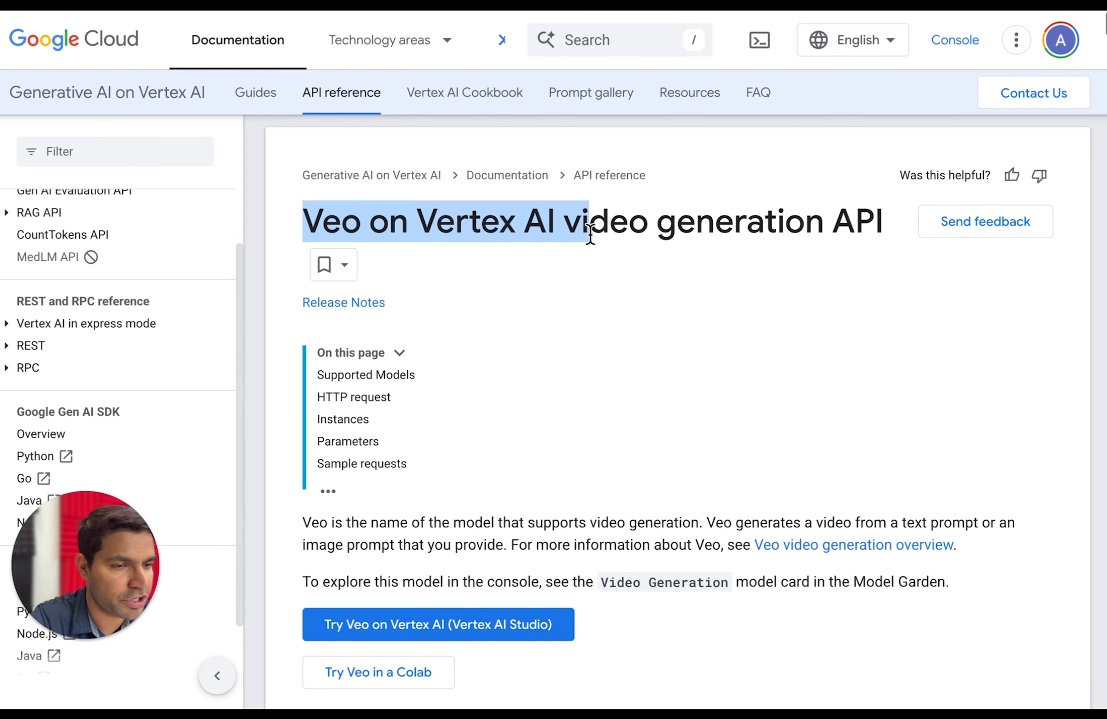
{"action": "scroll", "coordinate": [589, 233], "scroll_direction": "down", "scroll_amount": 12}
{"action": "scroll", "coordinate": [589, 234], "scroll_direction": "up", "scroll_amount": 3}
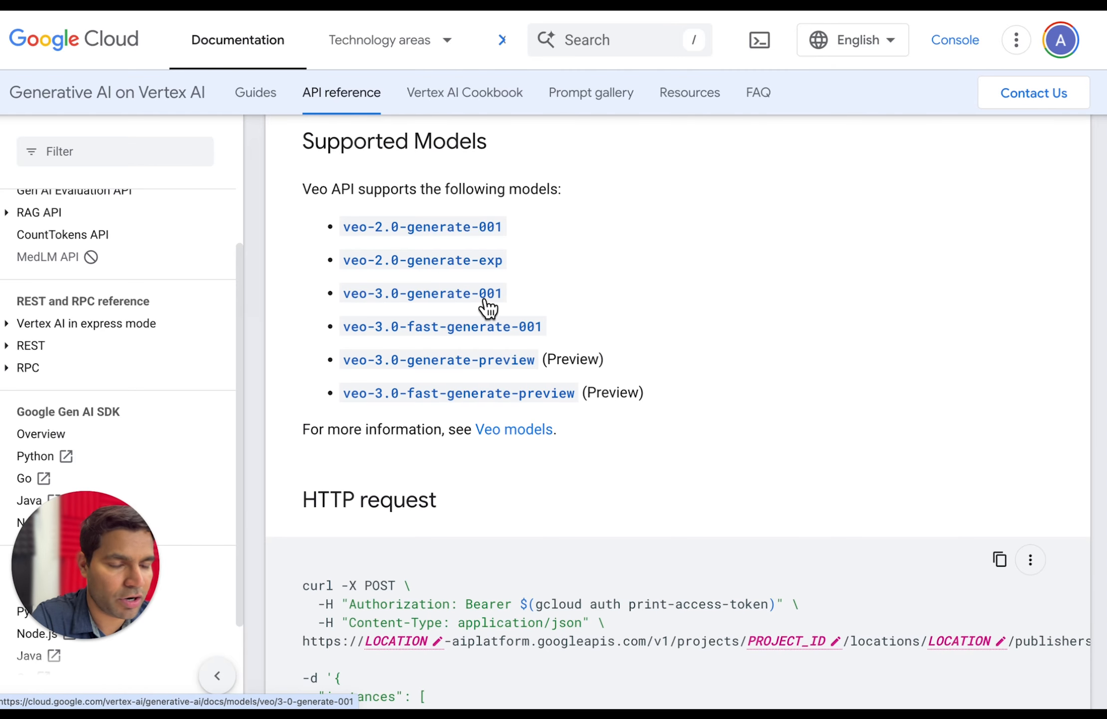
Find "curl" in the documentation page and go to the sample command for sending the video generation request
{"action": "key", "text": "super+f"}
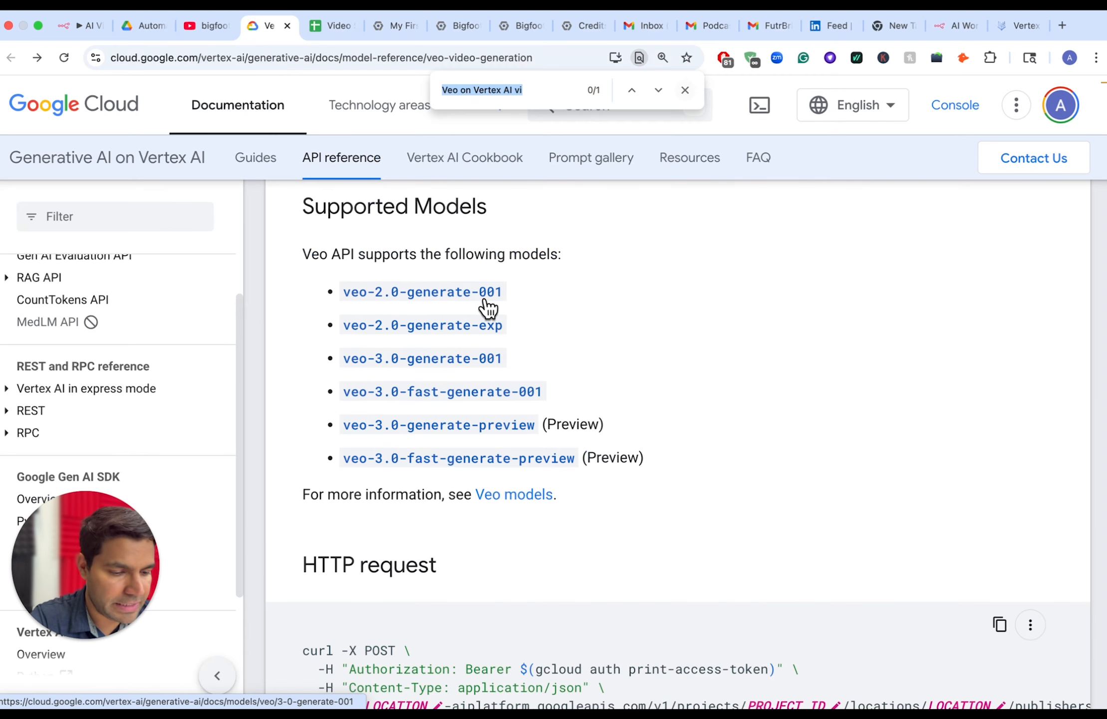
{"action": "type", "text": "curl"}
{"action": "key", "text": "Return"}
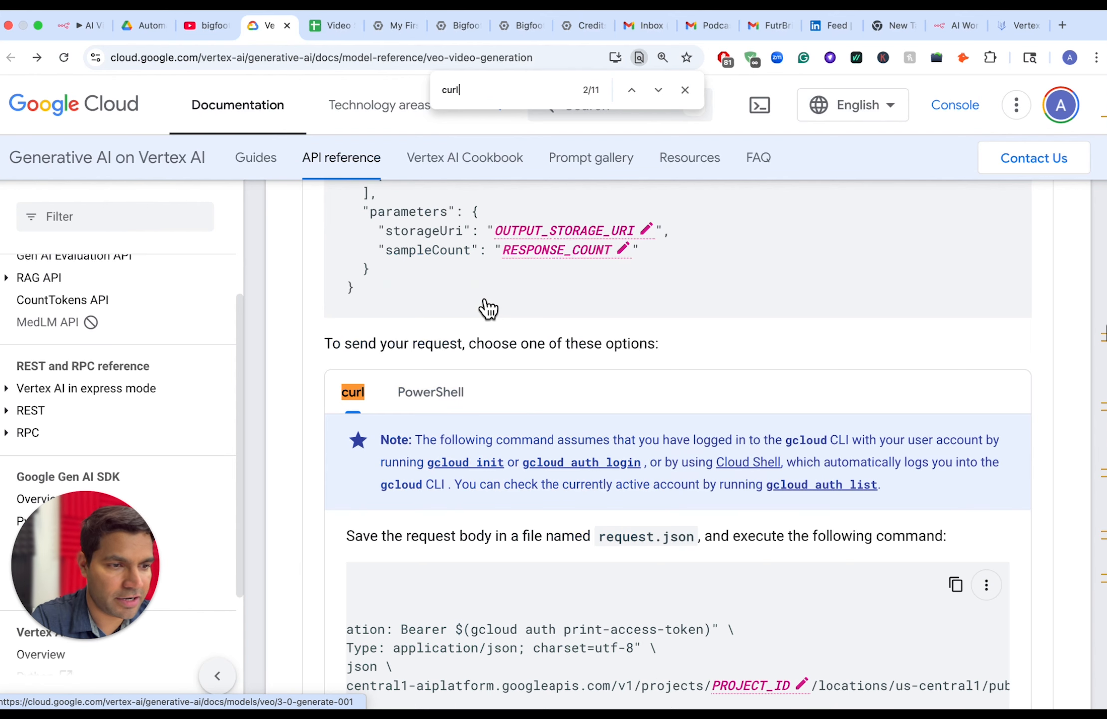
{"action": "scroll", "coordinate": [488, 308], "scroll_direction": "down", "scroll_amount": 4}
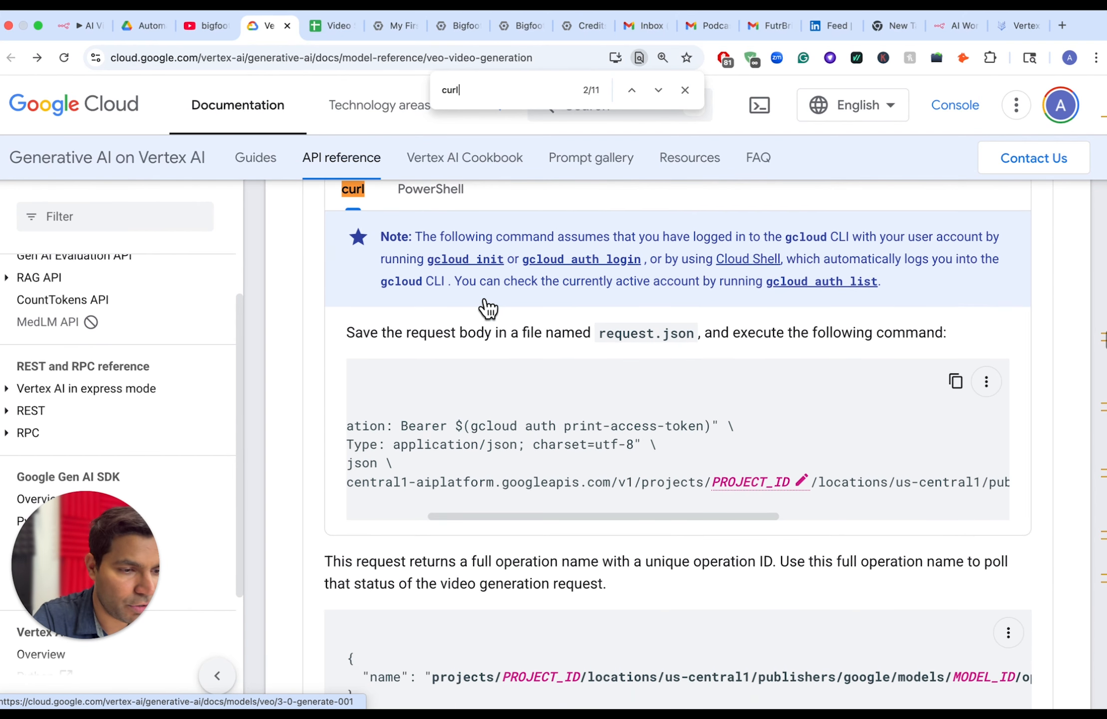
{"action": "key", "text": "Return"}
{"action": "key", "text": "Return"}
{"action": "scroll", "coordinate": [652, 566], "scroll_direction": "down", "scroll_amount": 2}
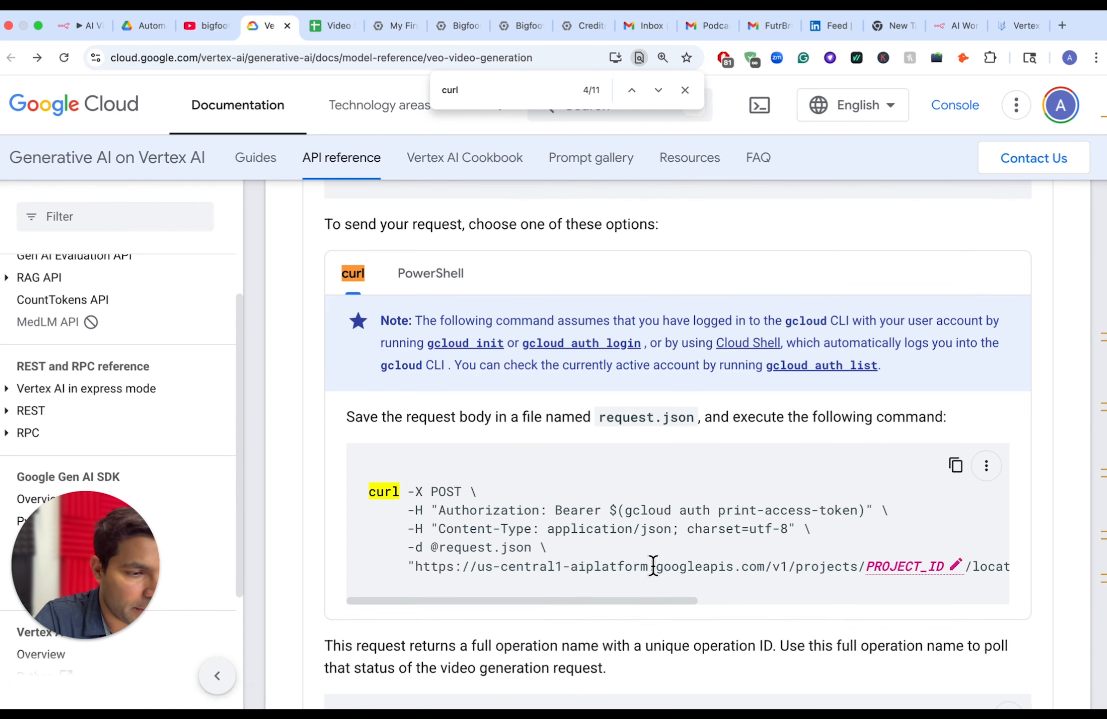
Examine the request URL in the curl sample, from the API endpoint through PROJECT_ID to the MODEL_ID placeholder
{"action": "scroll", "coordinate": [653, 566], "scroll_direction": "up", "scroll_amount": 1}
{"action": "scroll", "coordinate": [654, 566], "scroll_direction": "right", "scroll_amount": 2}
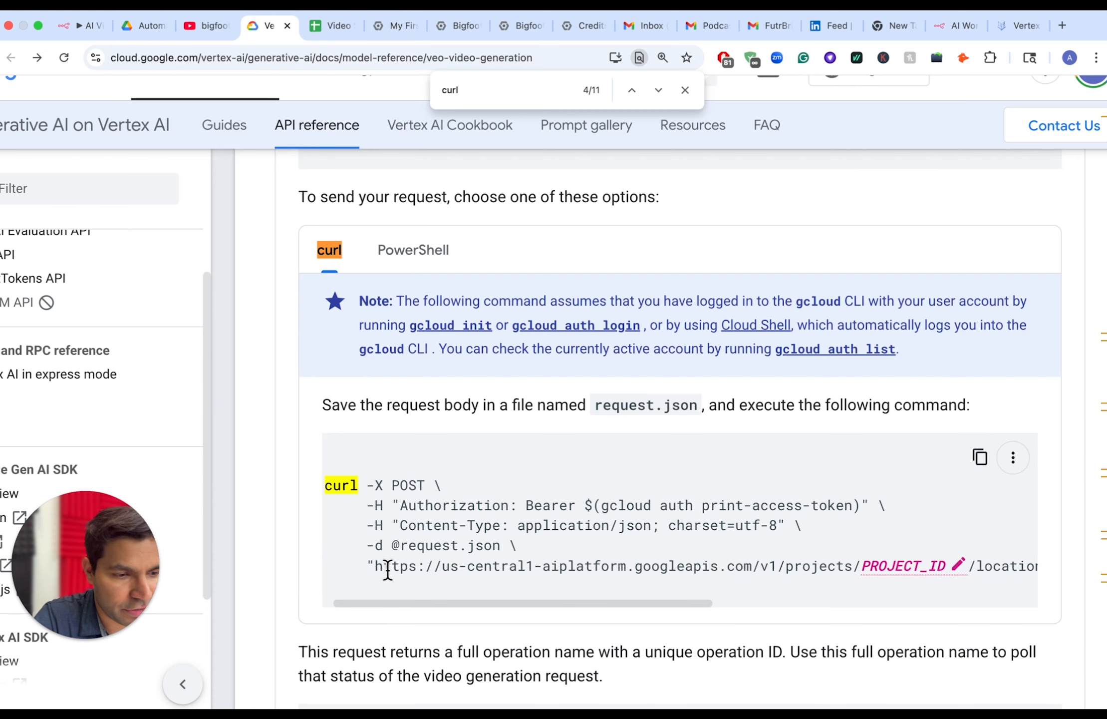
{"action": "left_click_drag", "start_coordinate": [374, 566], "coordinate": [723, 568]}
{"action": "left_click", "coordinate": [915, 568]}
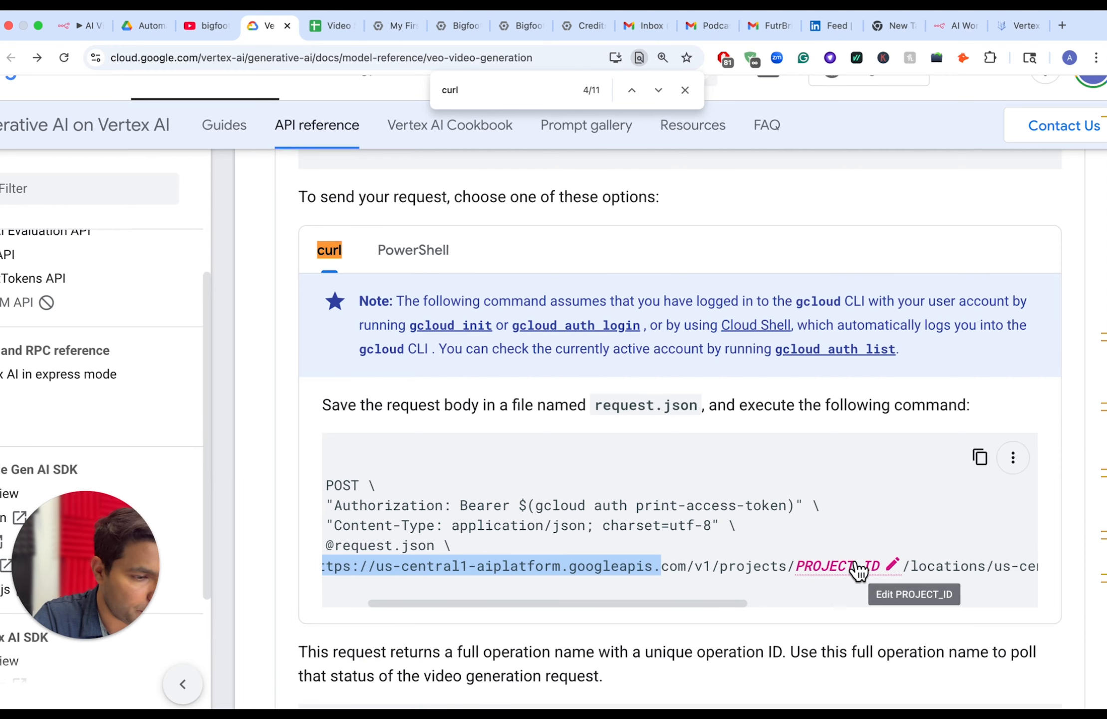
{"action": "scroll", "coordinate": [855, 564], "scroll_direction": "right", "scroll_amount": 10}
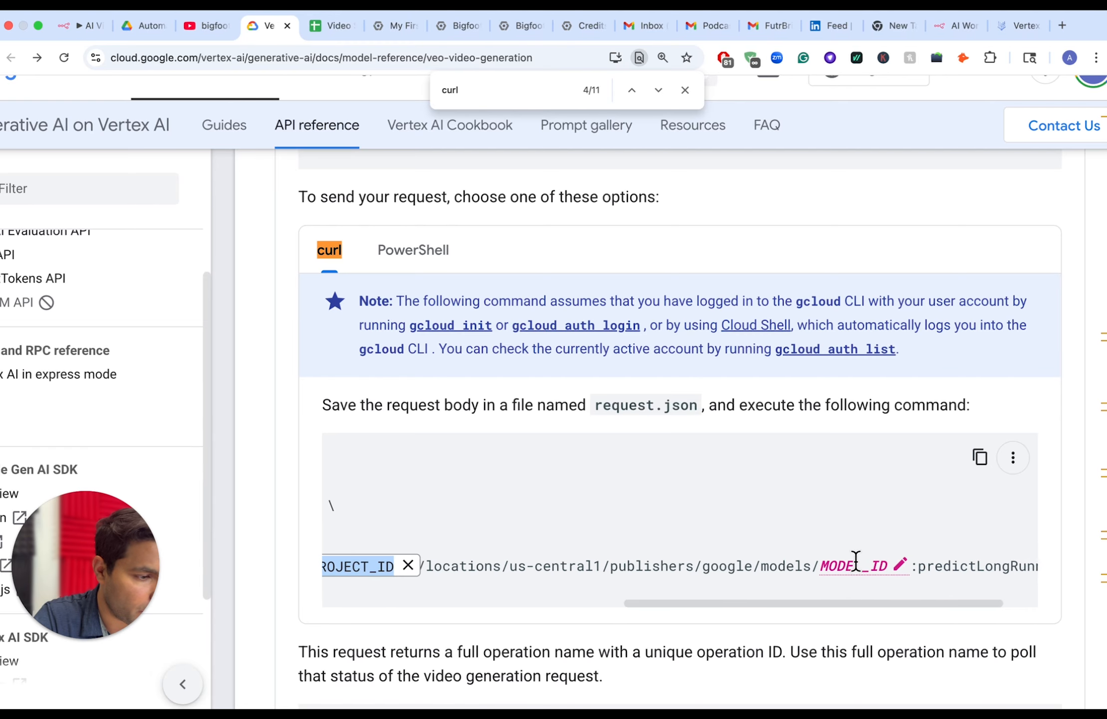
{"action": "scroll", "coordinate": [854, 569], "scroll_direction": "right", "scroll_amount": 1}
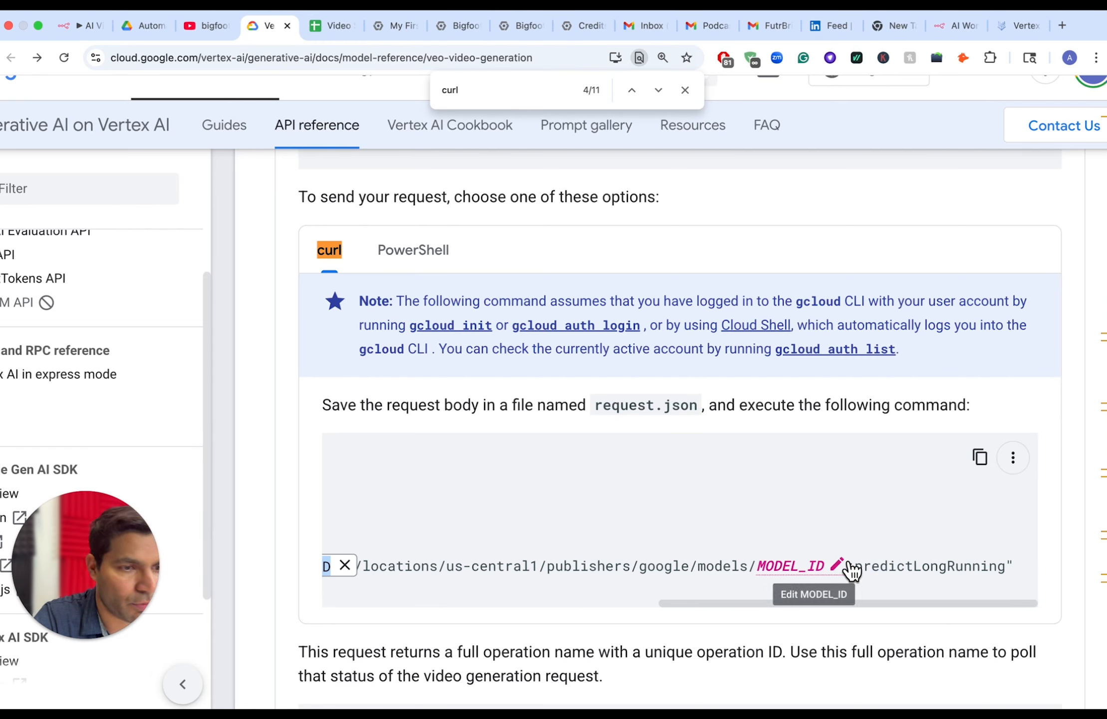
Switch back to the n8n workflow and look over the Set Config node's MODEL_VERSION value and the first fields
{"action": "left_click", "coordinate": [82, 30]}
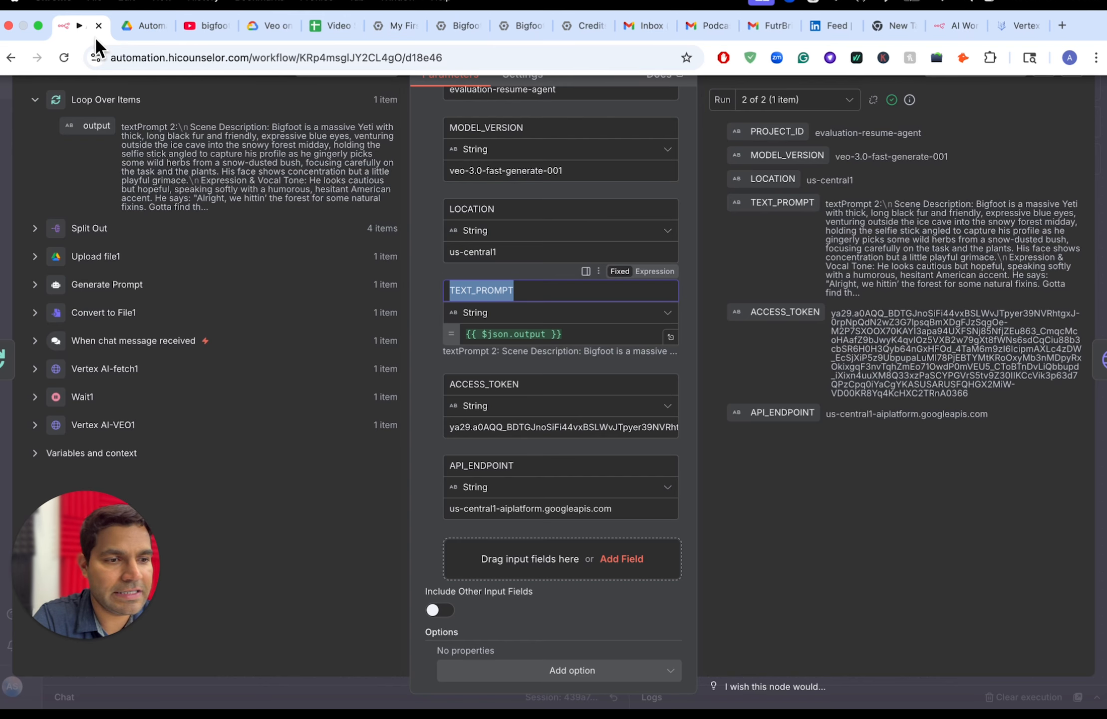
{"action": "left_click", "coordinate": [539, 216]}
{"action": "left_click", "coordinate": [429, 170]}
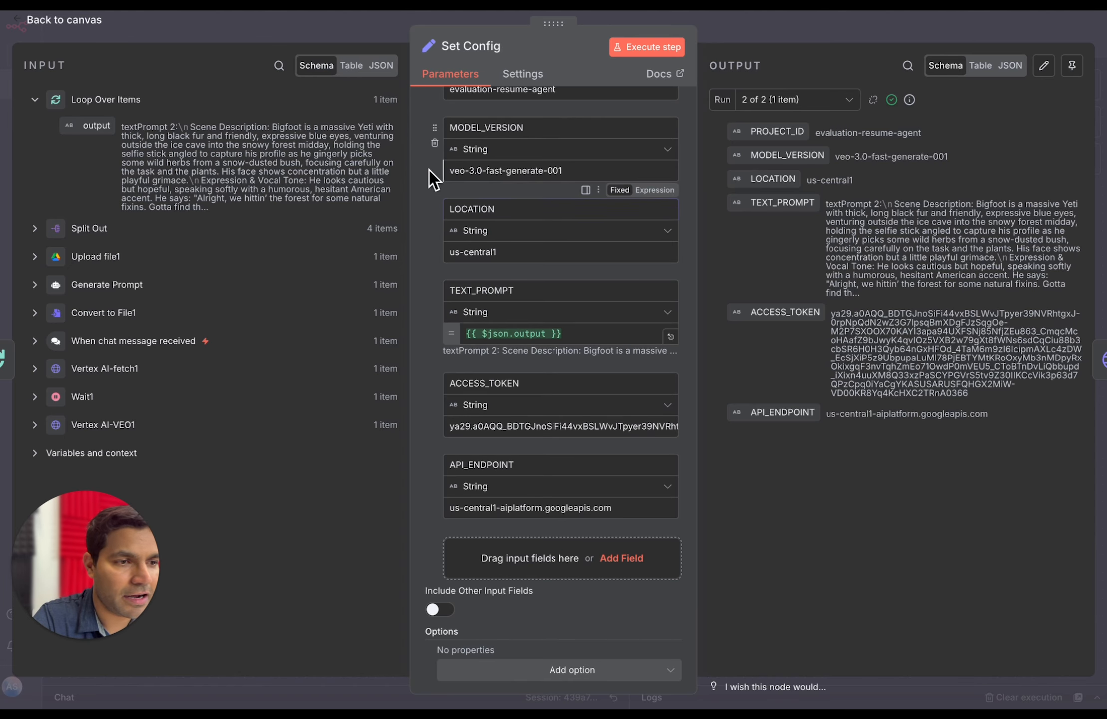
{"action": "scroll", "coordinate": [553, 159], "scroll_direction": "up", "scroll_amount": 3}
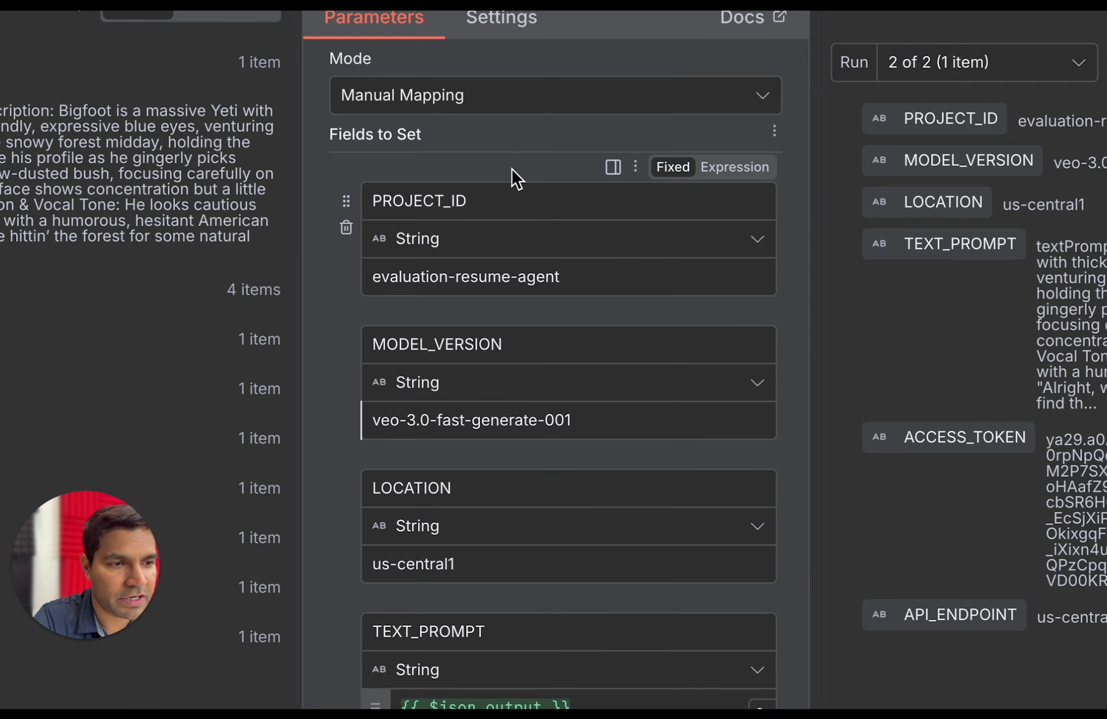
Highlight the PROJECT_ID value and the MODEL_VERSION field name in Set Config without changing them
{"action": "left_click", "coordinate": [527, 173]}
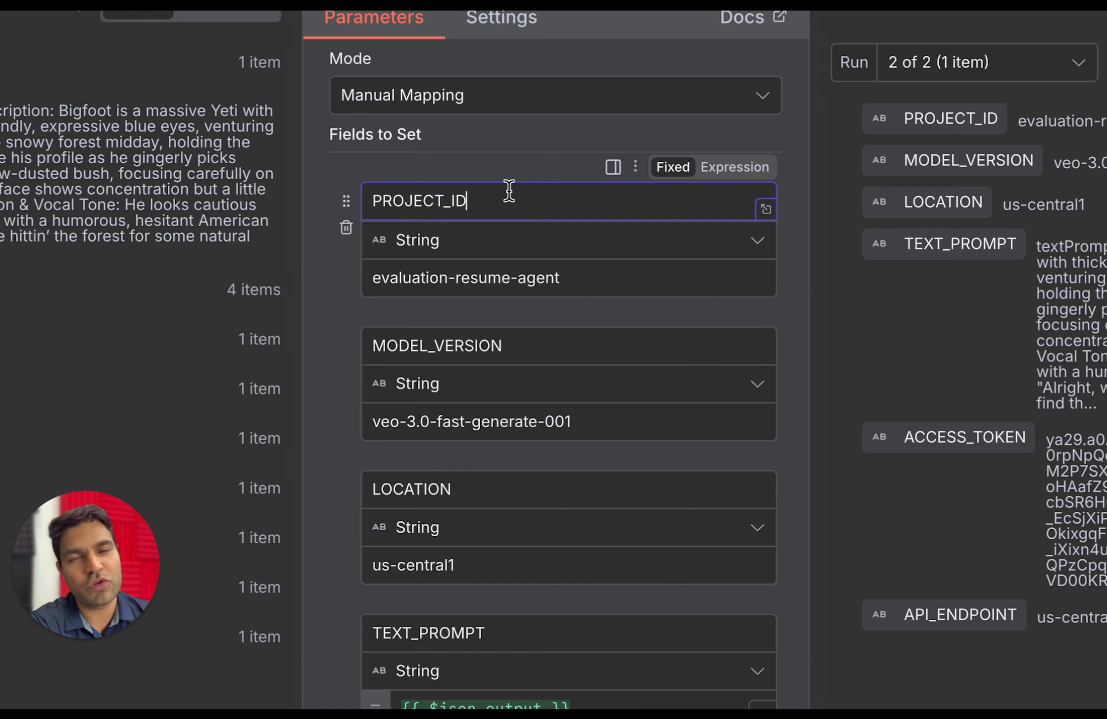
{"action": "left_click", "coordinate": [571, 277]}
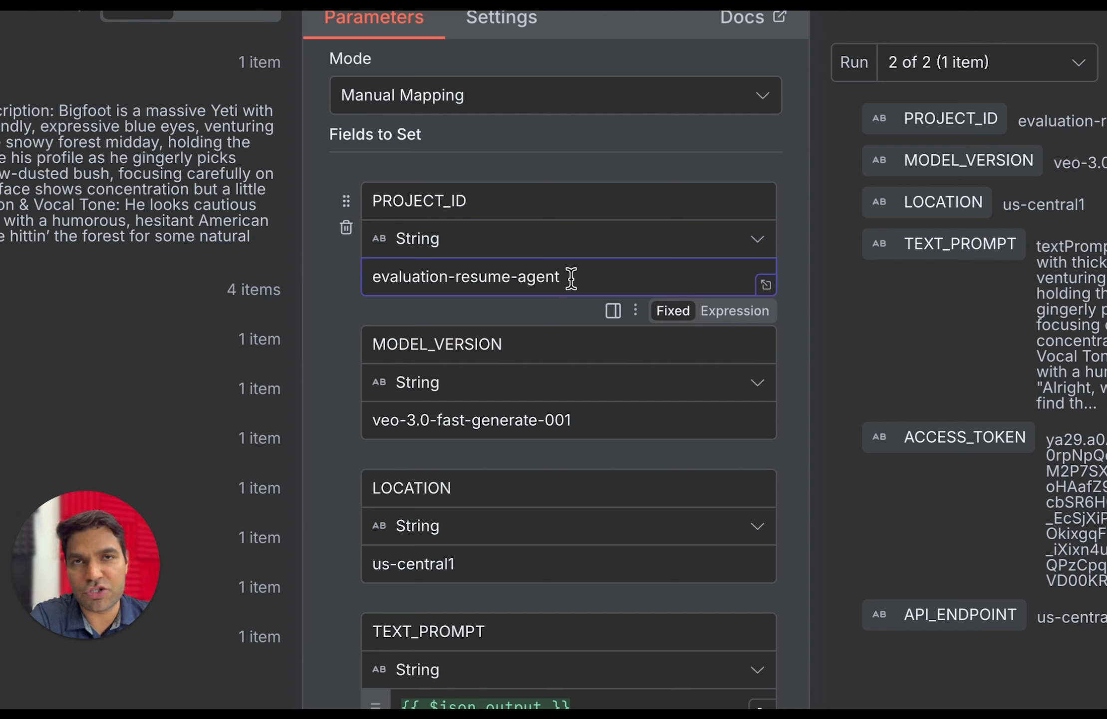
{"action": "left_click_drag", "start_coordinate": [571, 277], "coordinate": [366, 277]}
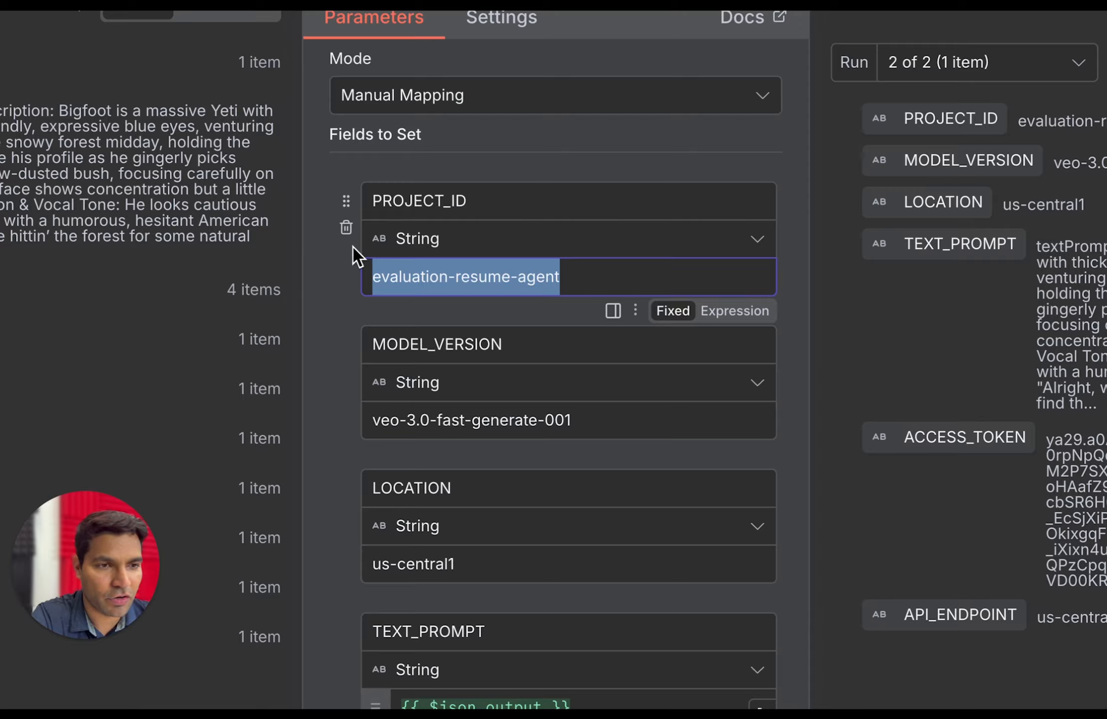
{"action": "left_click", "coordinate": [323, 314]}
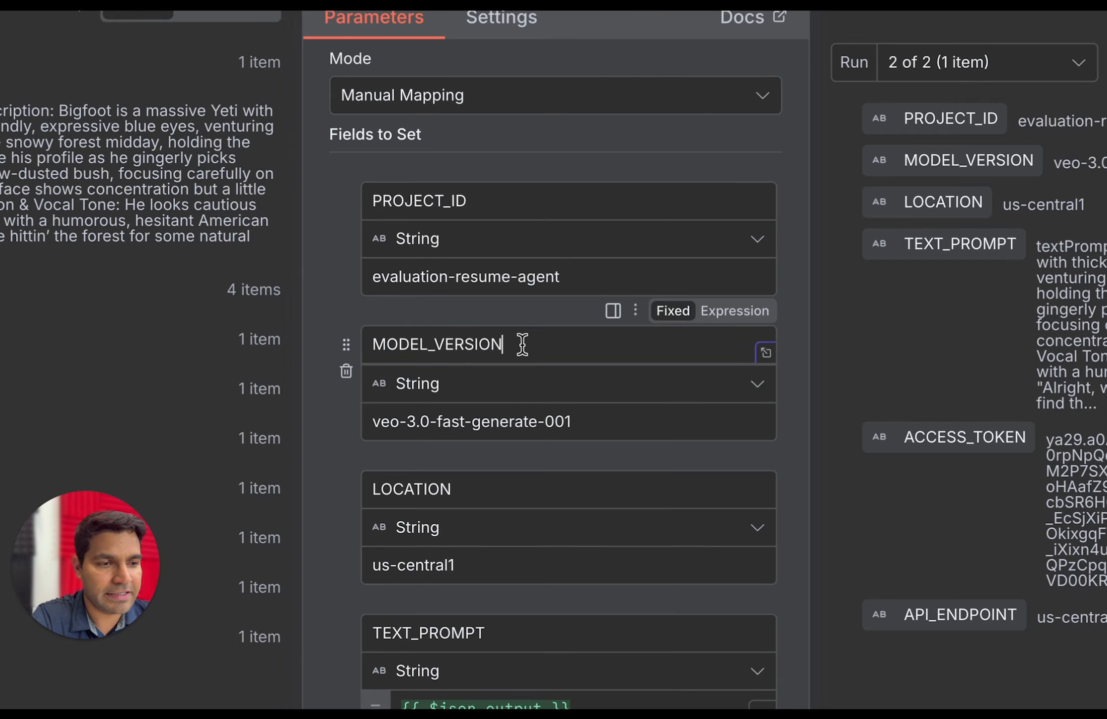
{"action": "left_click_drag", "start_coordinate": [521, 343], "coordinate": [339, 348]}
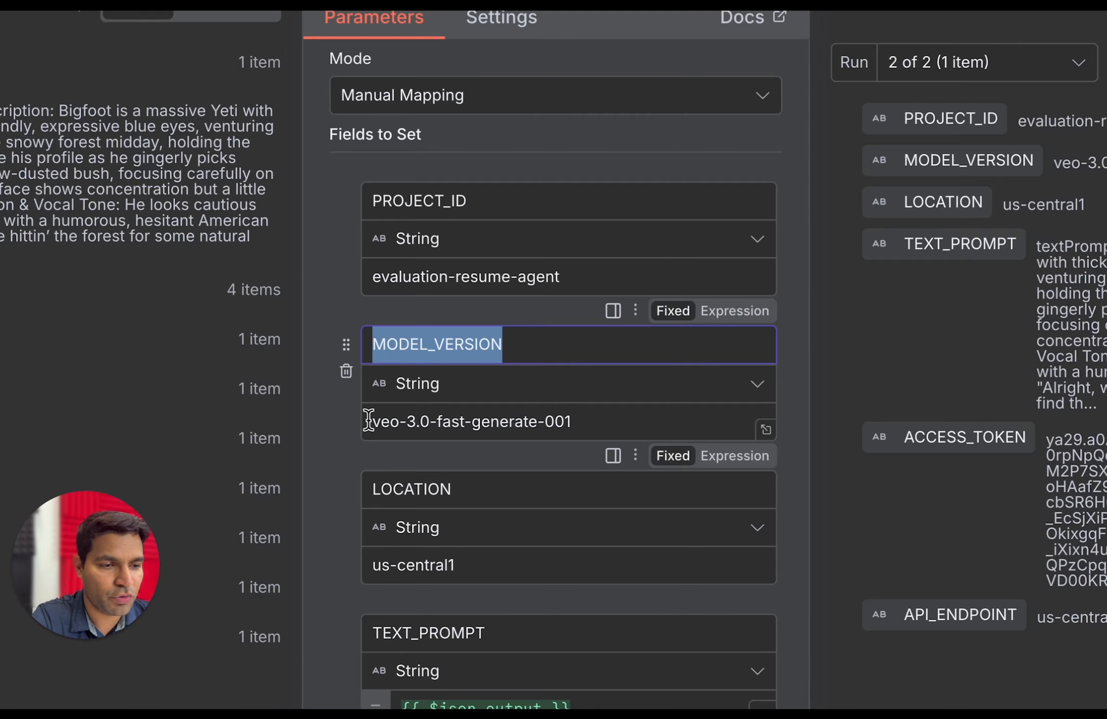
Highlight the MODEL_VERSION value and the LOCATION value in the Set Config node without changing them
{"action": "left_click_drag", "start_coordinate": [368, 420], "coordinate": [566, 421]}
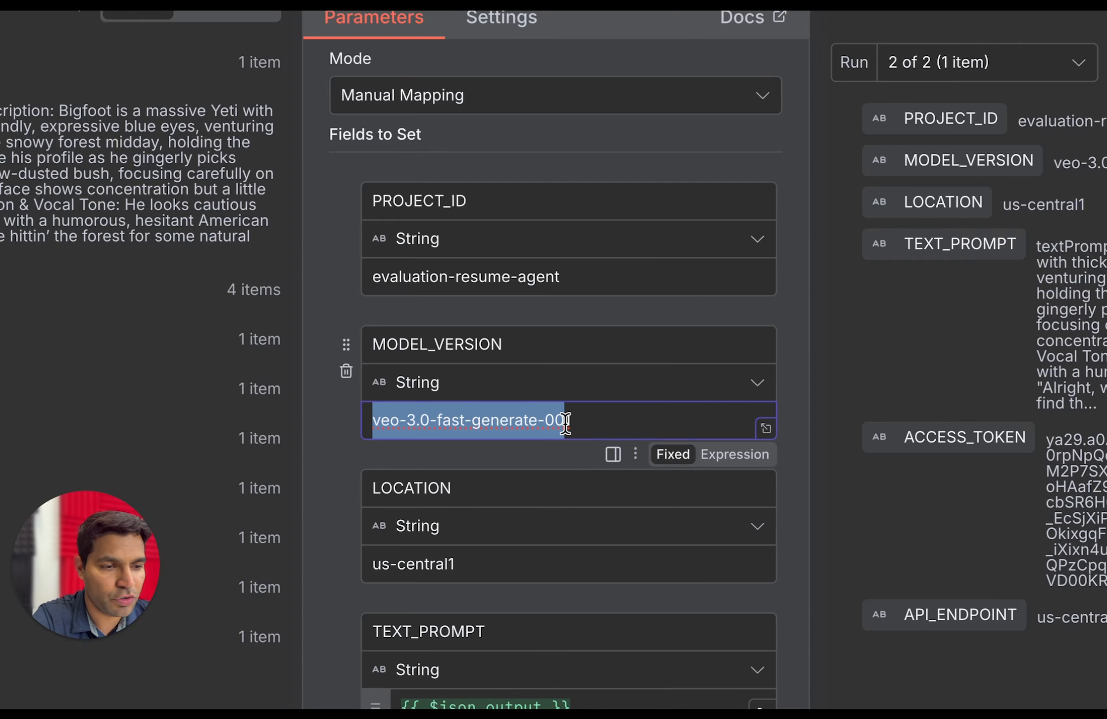
{"action": "left_click", "coordinate": [358, 453]}
{"action": "scroll", "coordinate": [357, 452], "scroll_direction": "down", "scroll_amount": 4}
{"action": "left_click_drag", "start_coordinate": [467, 358], "coordinate": [349, 366]}
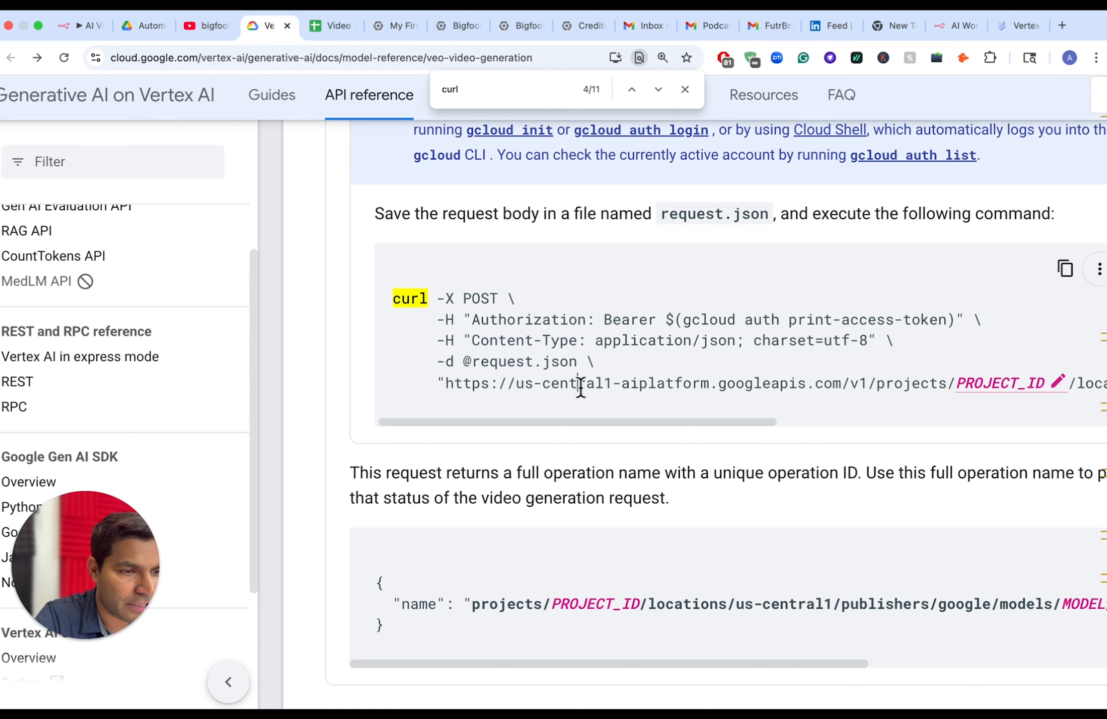
Compare the us-central1 region in the curl sample's request URL with Set Config's LOCATION value, alternating between the documentation and the workflow
{"action": "left_click_drag", "start_coordinate": [517, 383], "coordinate": [613, 383]}
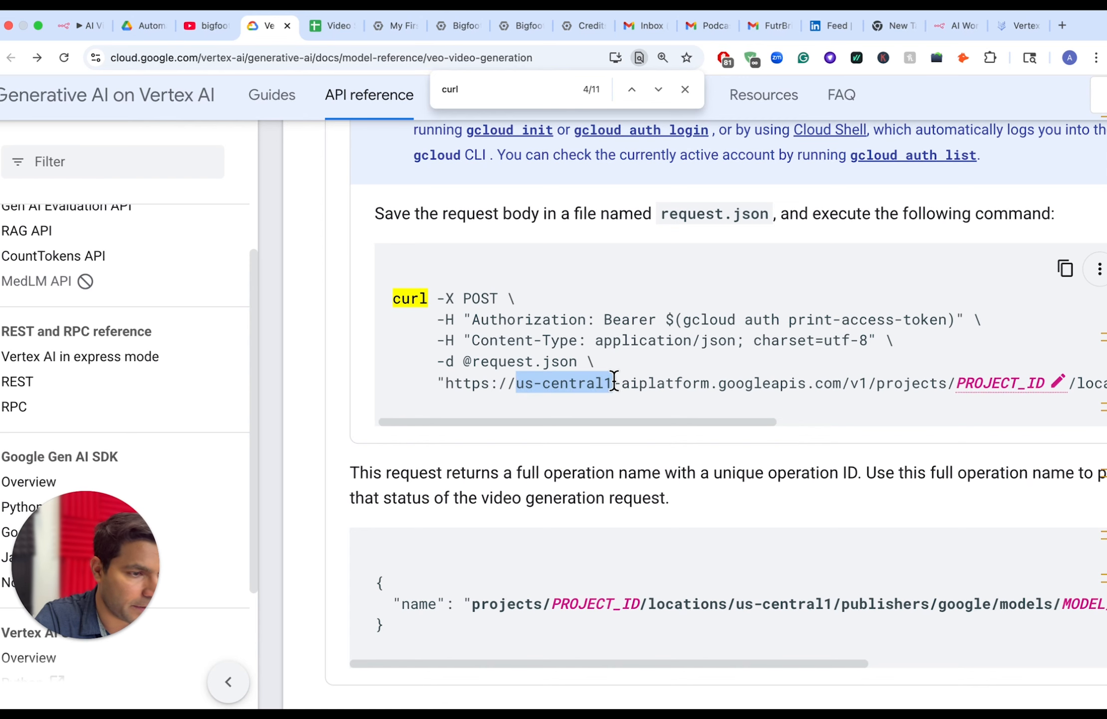
{"action": "left_click", "coordinate": [80, 25]}
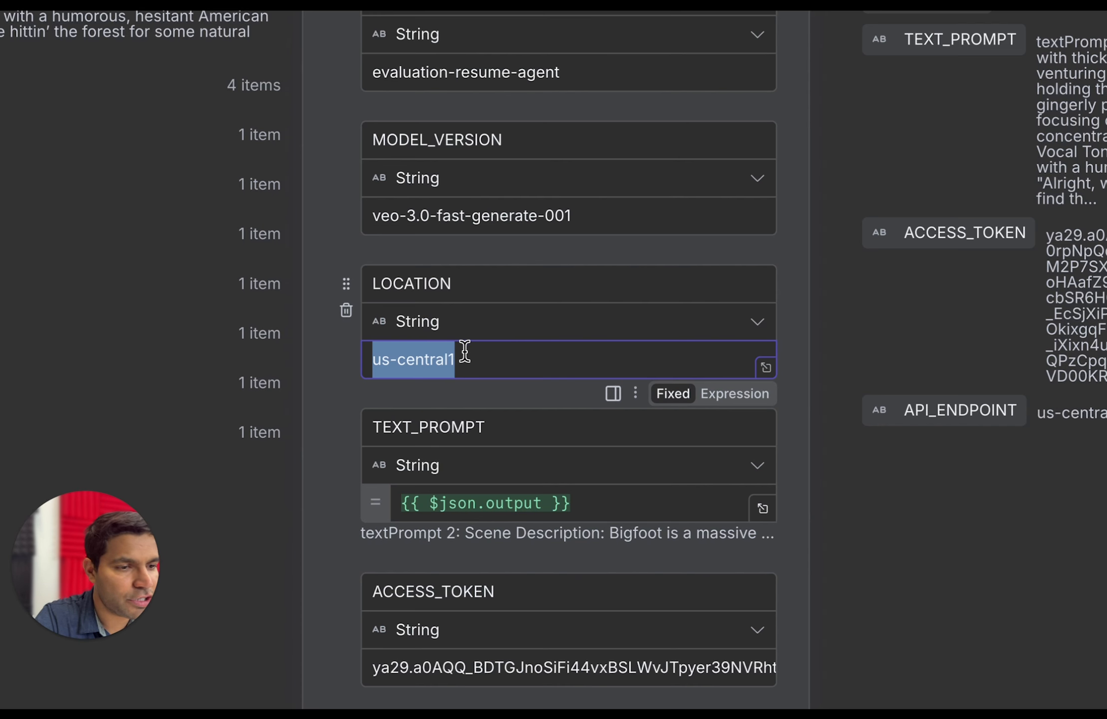
{"action": "left_click", "coordinate": [479, 357]}
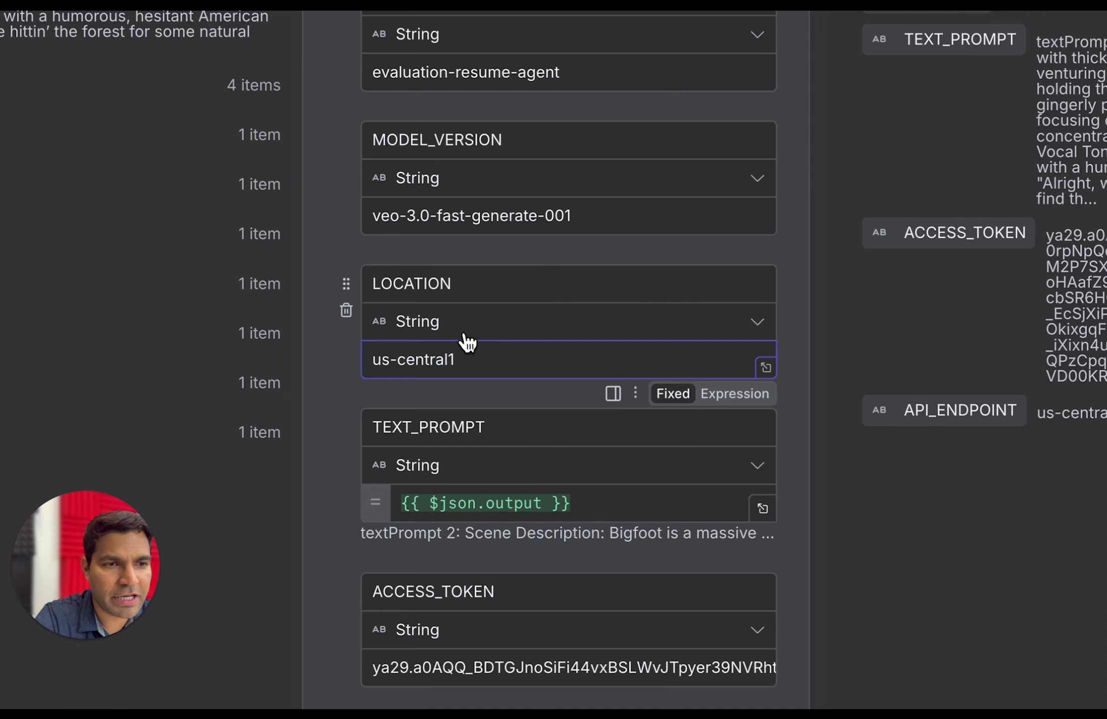
{"action": "left_click", "coordinate": [254, 27]}
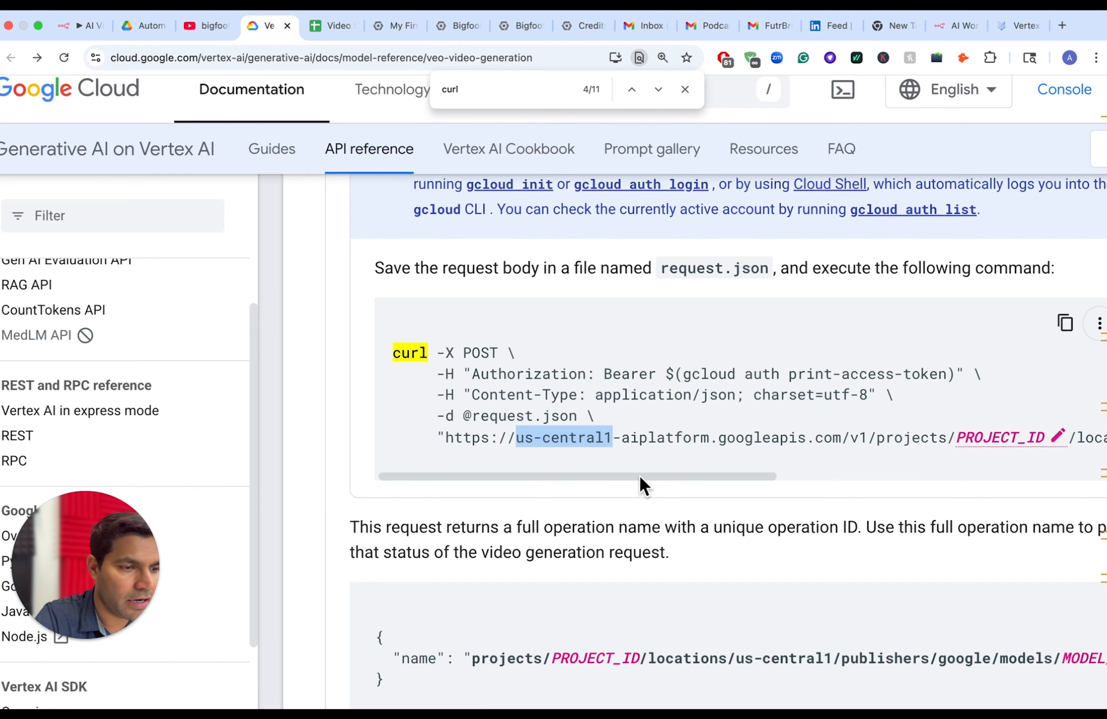
{"action": "left_click_drag", "start_coordinate": [448, 437], "coordinate": [634, 430]}
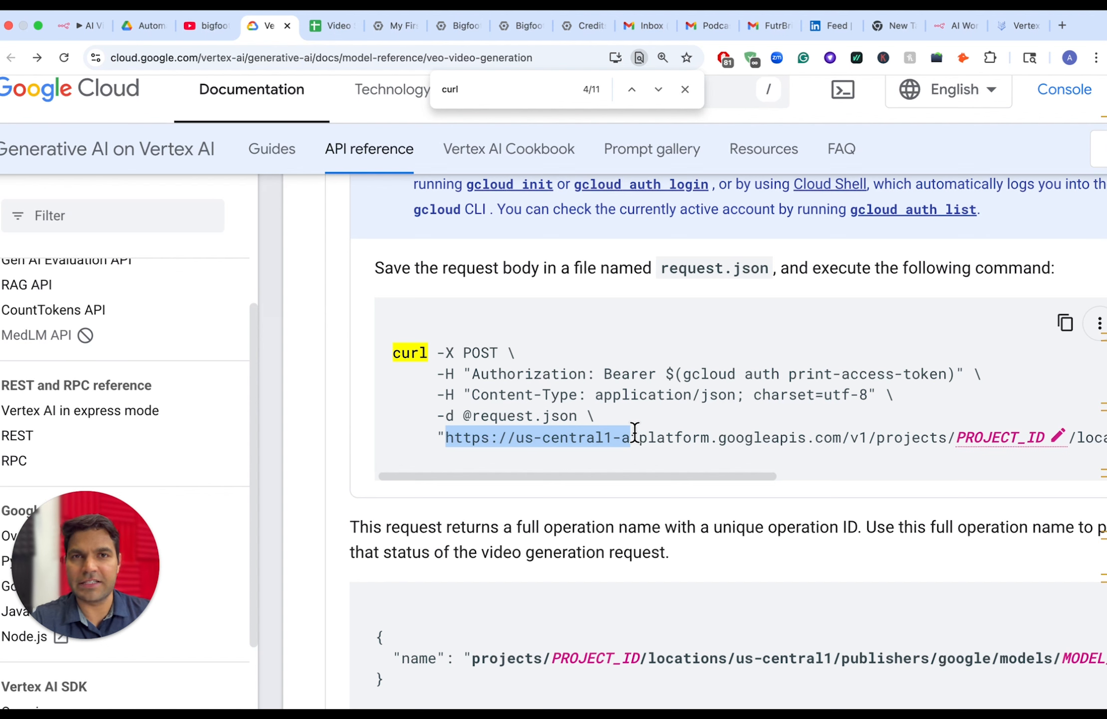
Return to the Set Config node and look over its fields from LOCATION down to ACCESS_TOKEN and API_ENDPOINT
{"action": "left_click", "coordinate": [76, 26]}
{"action": "left_click", "coordinate": [467, 285]}
{"action": "left_click_drag", "start_coordinate": [468, 284], "coordinate": [387, 283]}
{"action": "scroll", "coordinate": [473, 358], "scroll_direction": "down", "scroll_amount": 2}
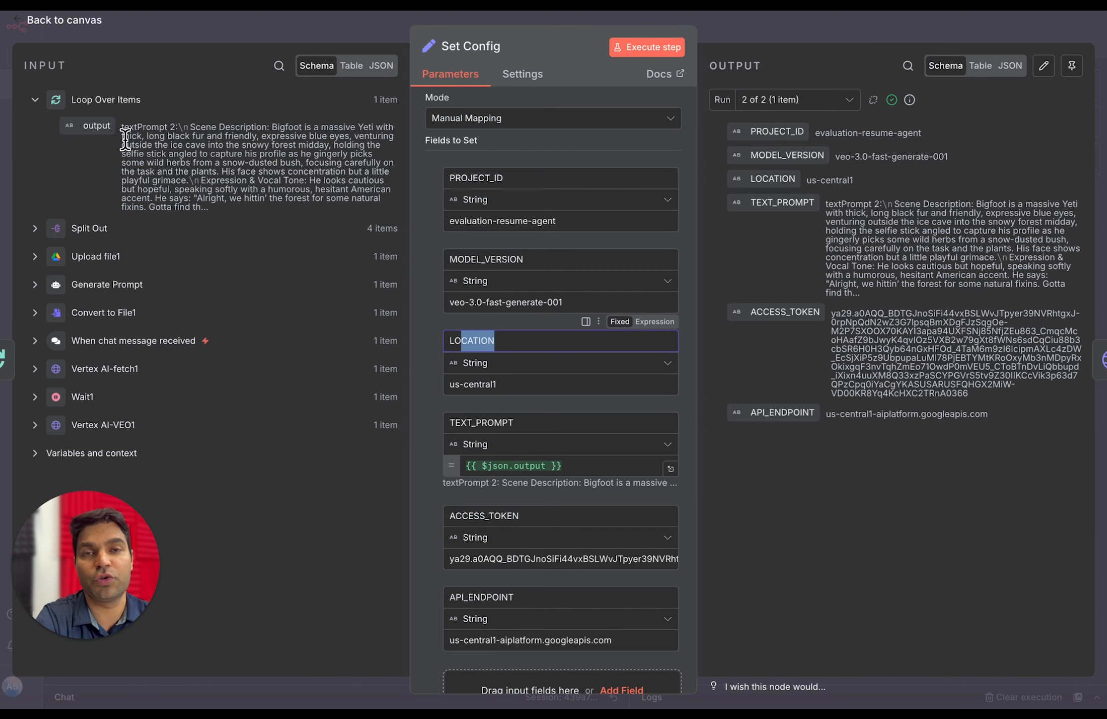
{"action": "scroll", "coordinate": [480, 491], "scroll_direction": "down", "scroll_amount": 2}
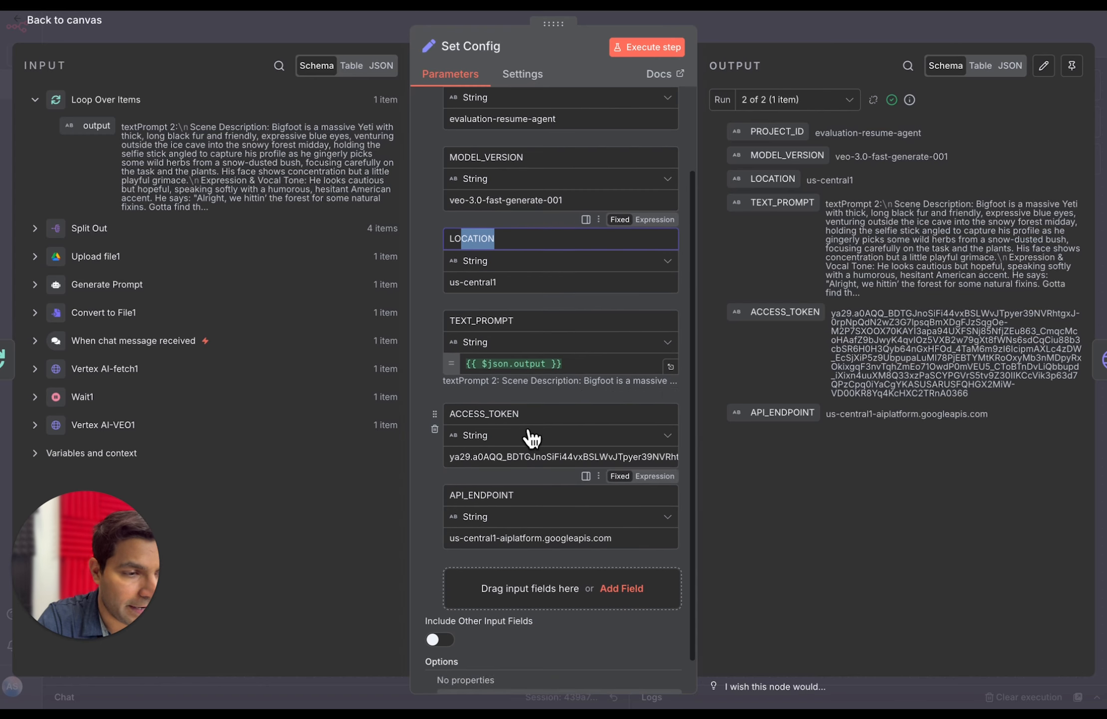
{"action": "left_click", "coordinate": [537, 413]}
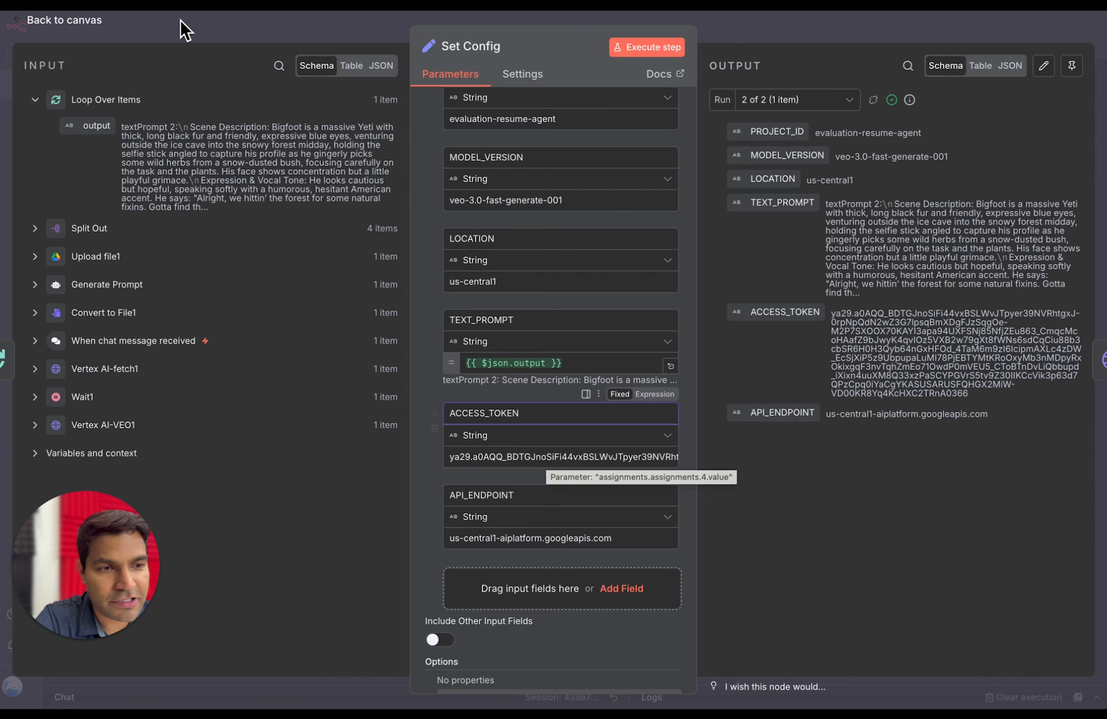
Open and authorize Cloud Shell on the Veo documentation page, run gcloud auth print-access-token, and select the generated access token
{"action": "left_click", "coordinate": [252, 8]}
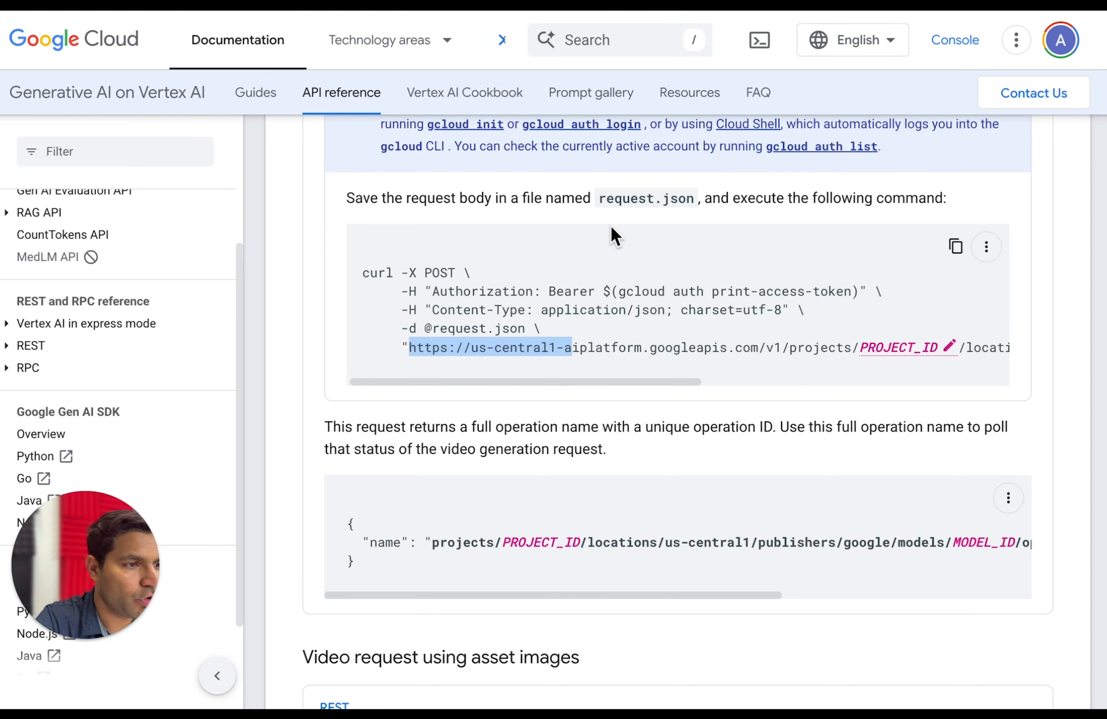
{"action": "left_click", "coordinate": [766, 44]}
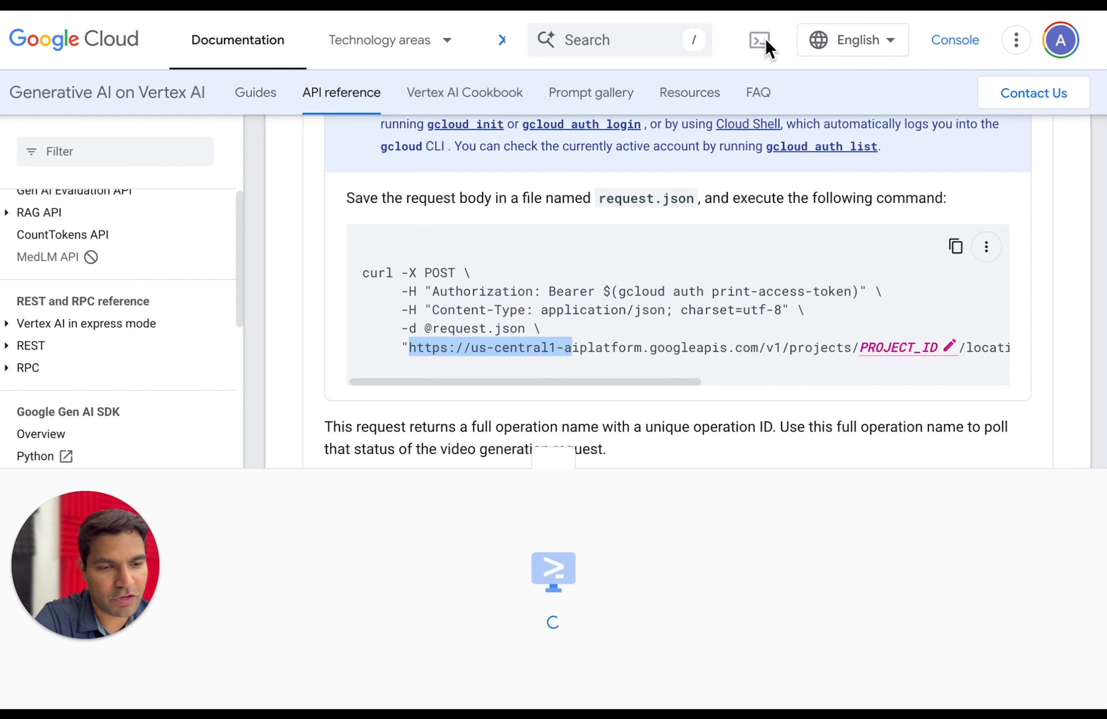
{"action": "left_click", "coordinate": [810, 663]}
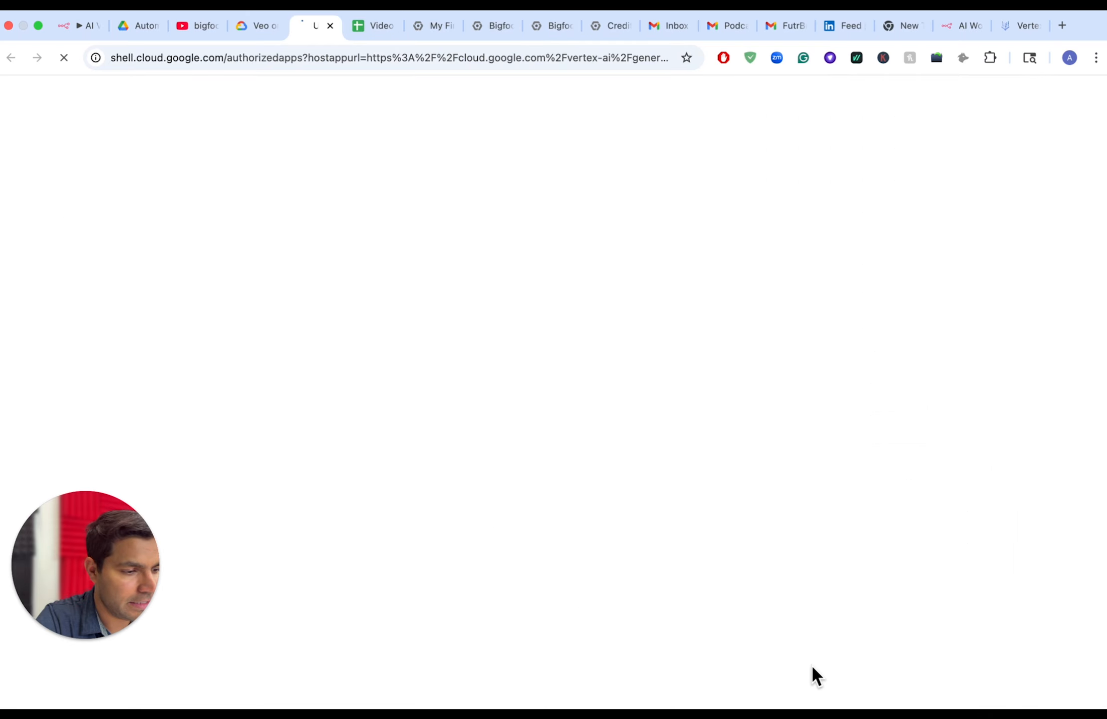
{"action": "left_click", "coordinate": [389, 474]}
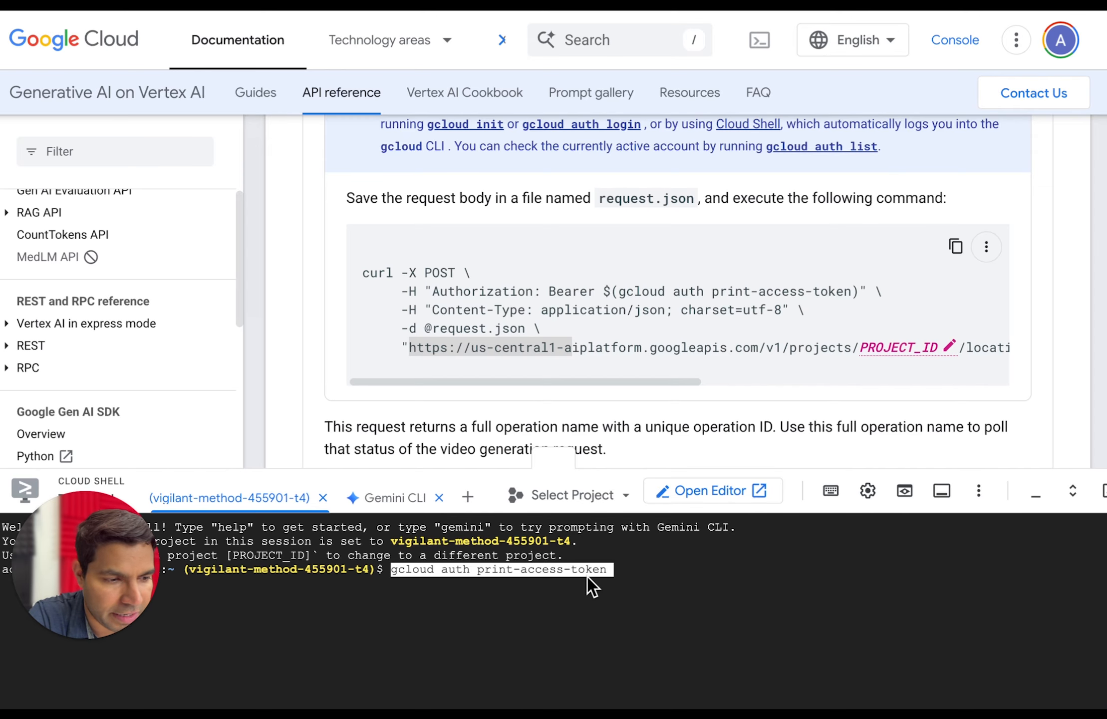
{"action": "key", "text": "Return"}
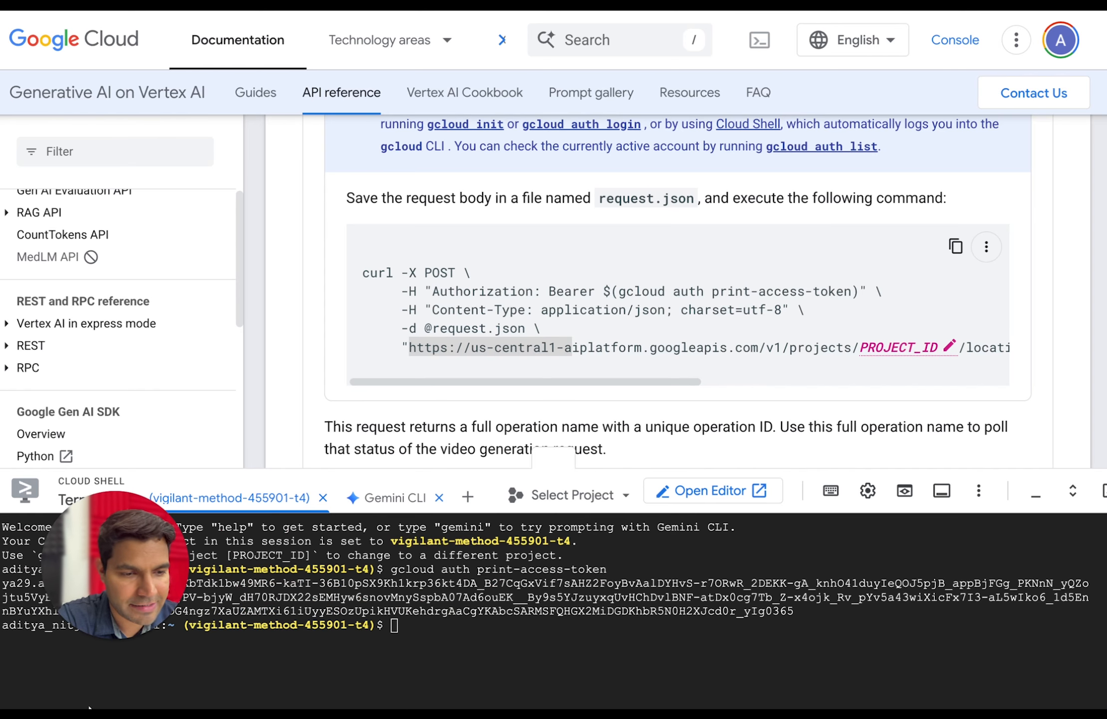
{"action": "left_click_drag", "start_coordinate": [793, 611], "coordinate": [20, 577]}
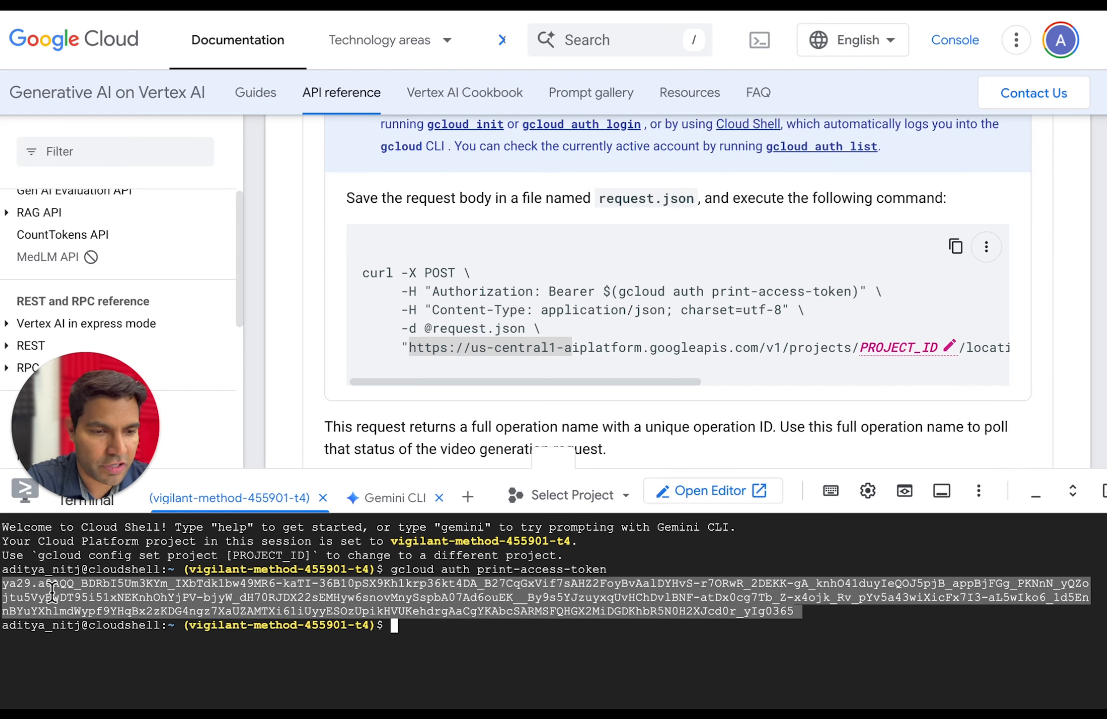
Check Set Config's ACCESS_TOKEN and API_ENDPOINT fields in n8n, and highlight the matching endpoint domain in the documentation's curl sample
{"action": "left_click", "coordinate": [80, 26]}
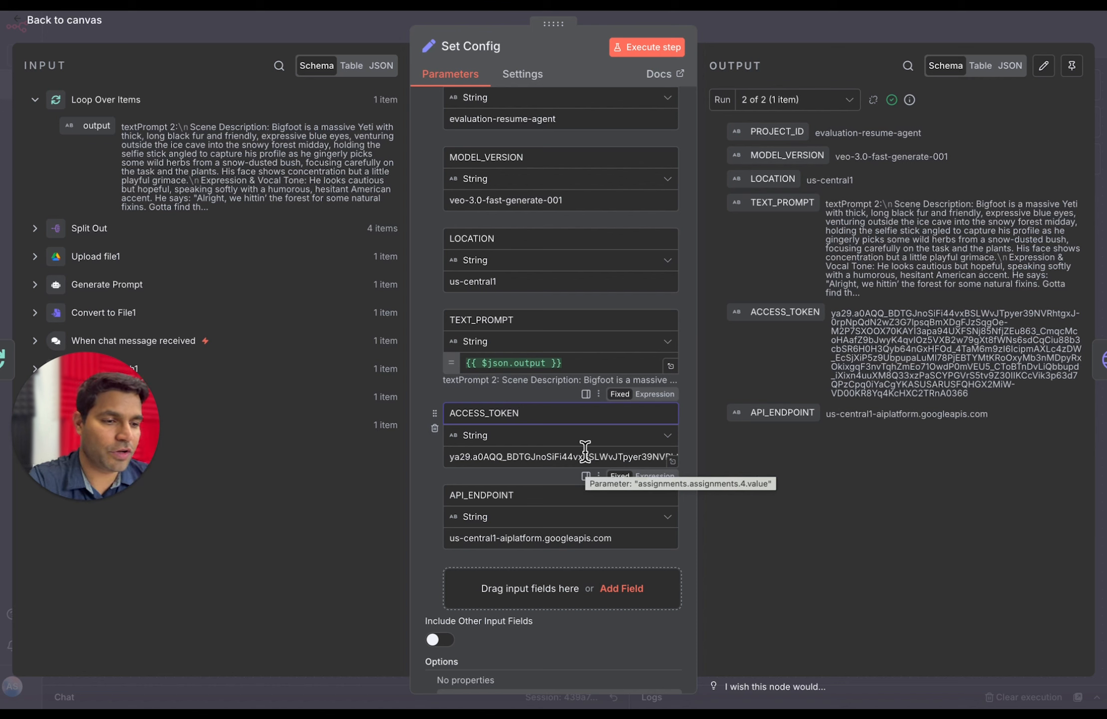
{"action": "left_click_drag", "start_coordinate": [446, 485], "coordinate": [501, 497]}
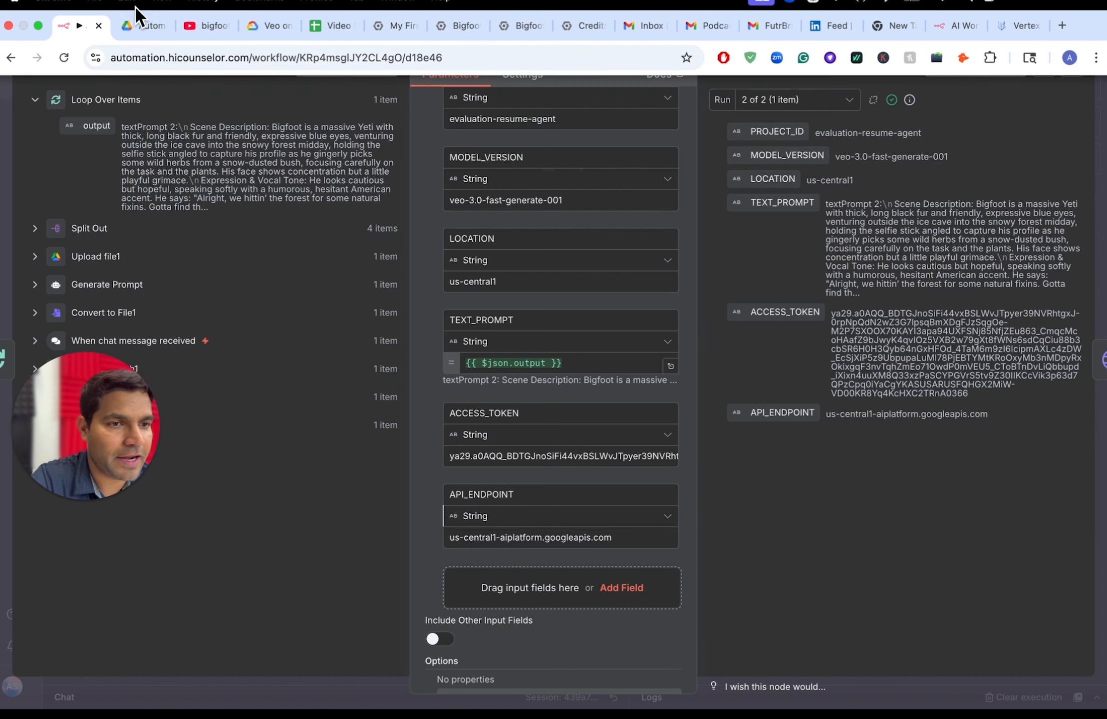
{"action": "left_click", "coordinate": [134, 7]}
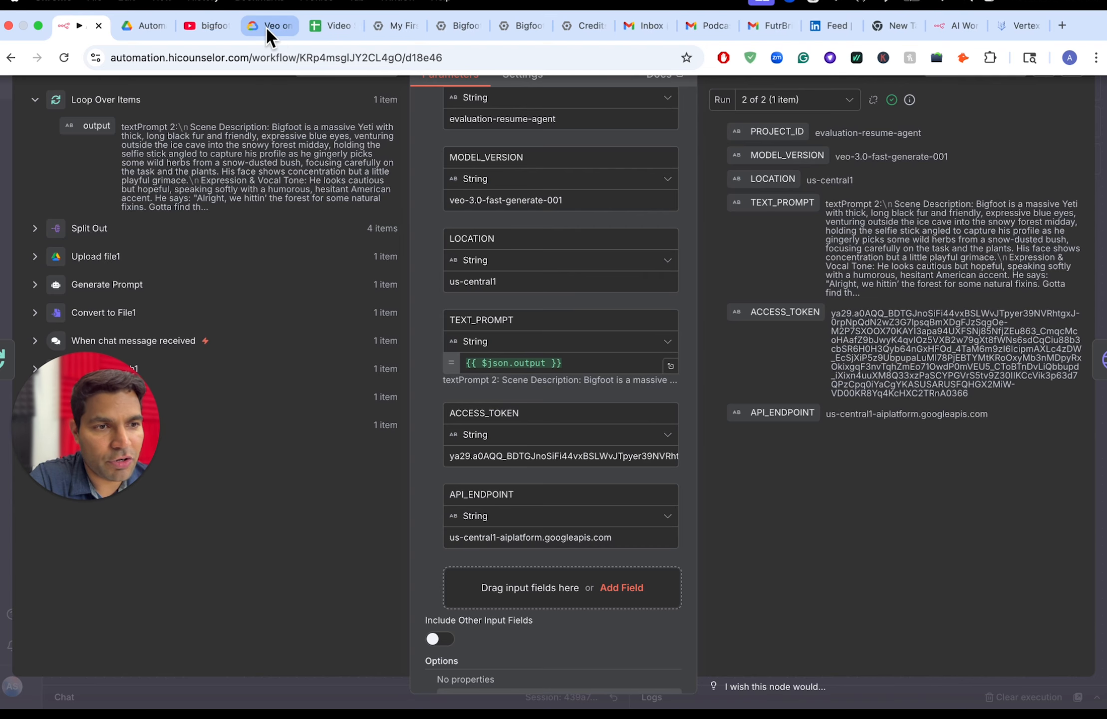
{"action": "left_click", "coordinate": [270, 25]}
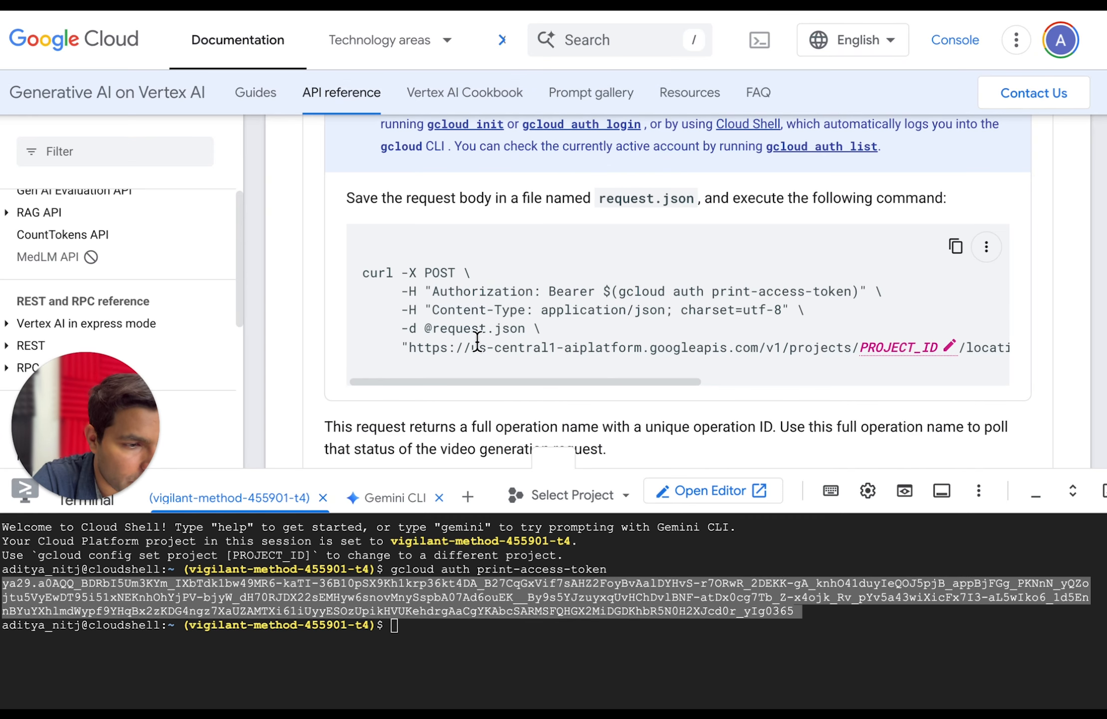
{"action": "left_click_drag", "start_coordinate": [471, 345], "coordinate": [756, 341]}
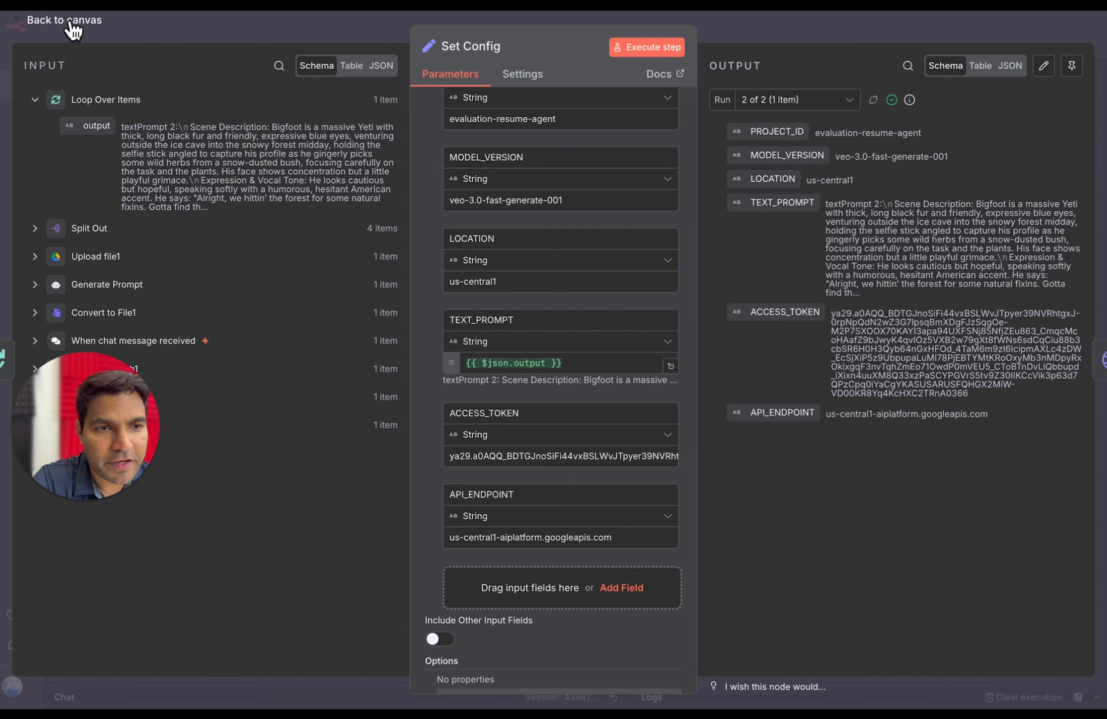
Return to the workflow canvas, search the available nodes for "htt" to show HTTP Request, and close the search without adding anything
{"action": "left_click", "coordinate": [95, 31]}
{"action": "mouse_move", "coordinate": [734, 202]}
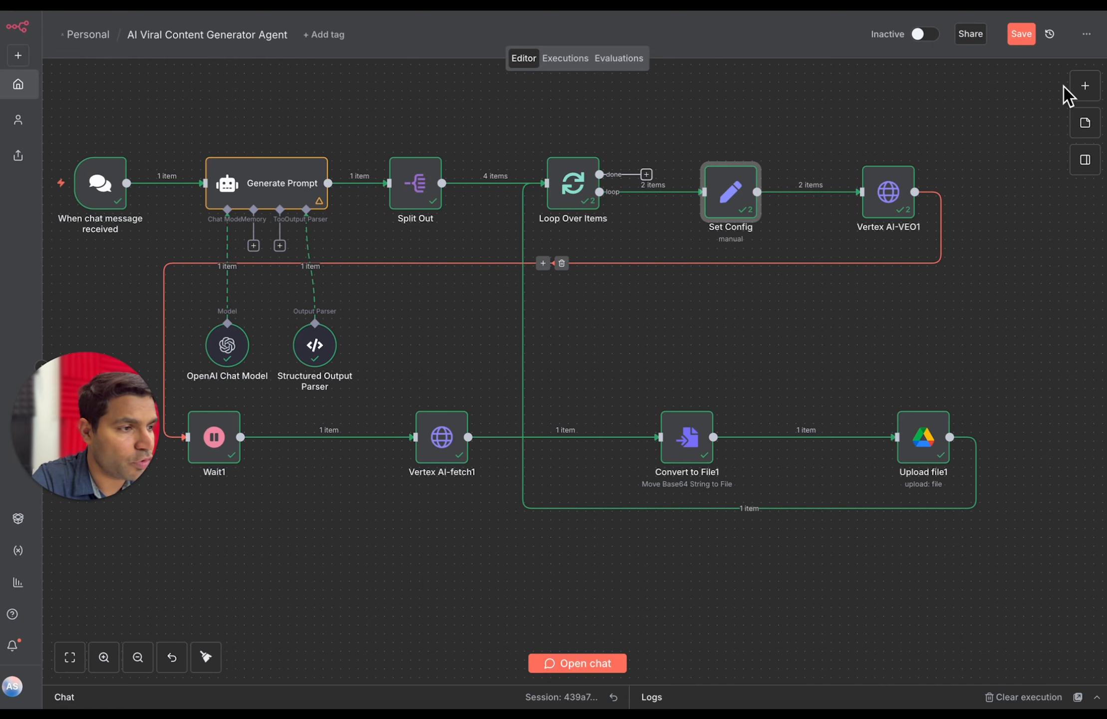
{"action": "left_click", "coordinate": [1086, 87]}
{"action": "type", "text": "htt"}
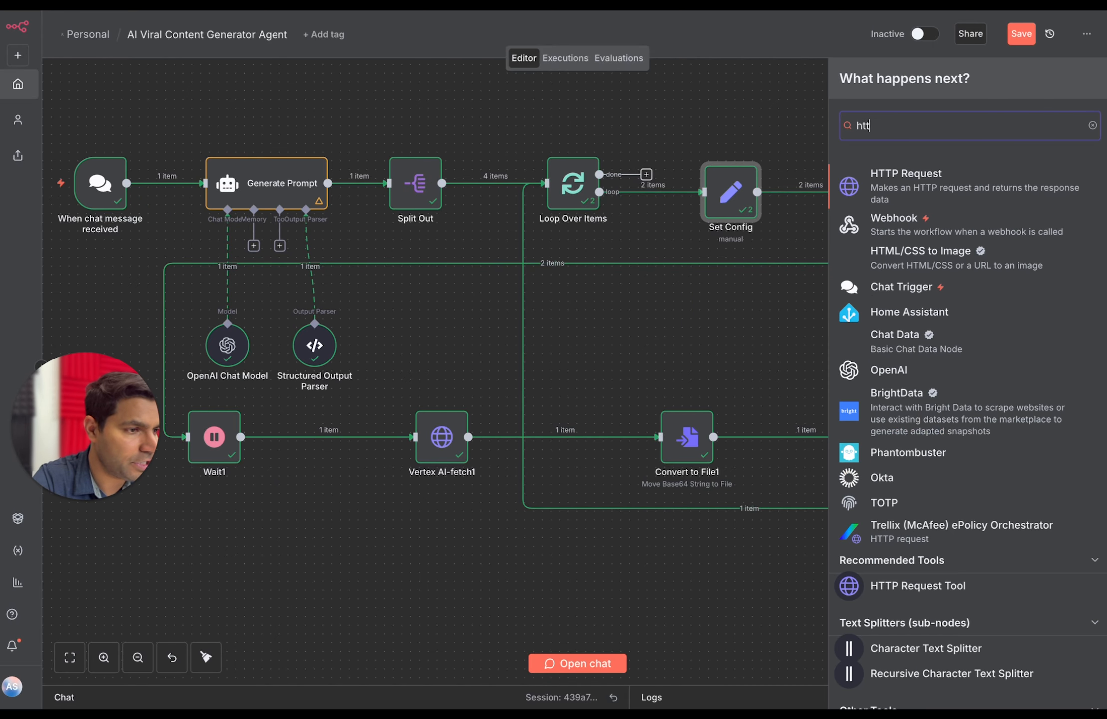
{"action": "left_click", "coordinate": [748, 266]}
Open the Vertex AI-VEO1 node and highlight the TEXT_PROMPT and ACCESS_TOKEN values in its input data
{"action": "left_click", "coordinate": [877, 192]}
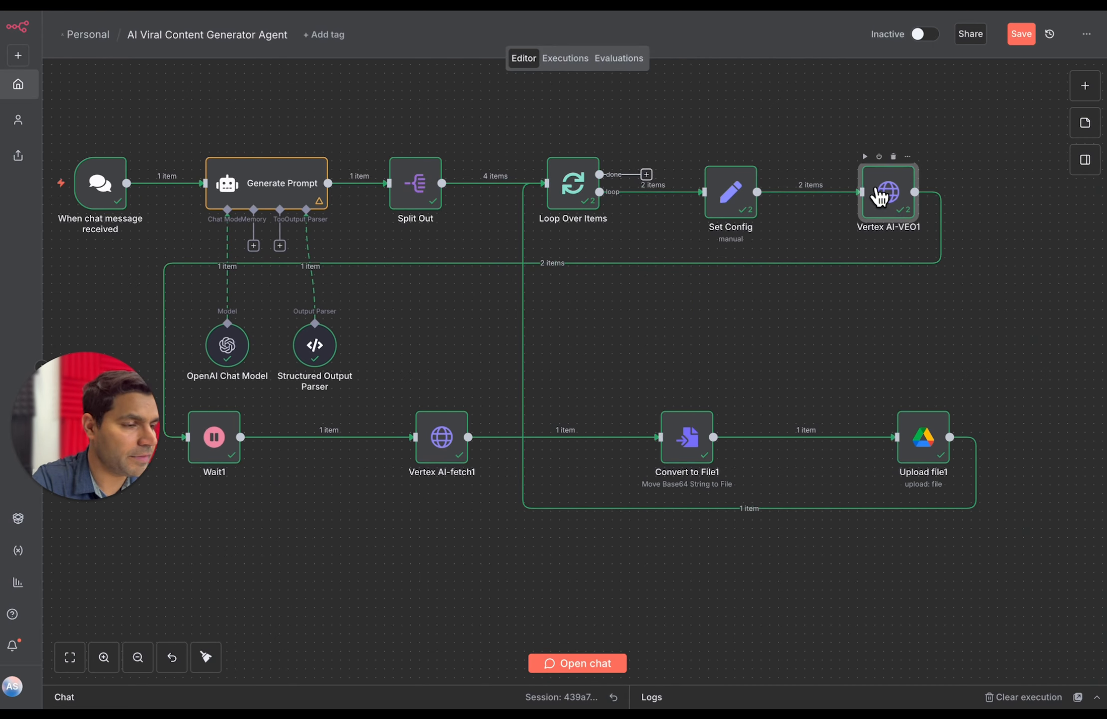
{"action": "double_click", "coordinate": [877, 194]}
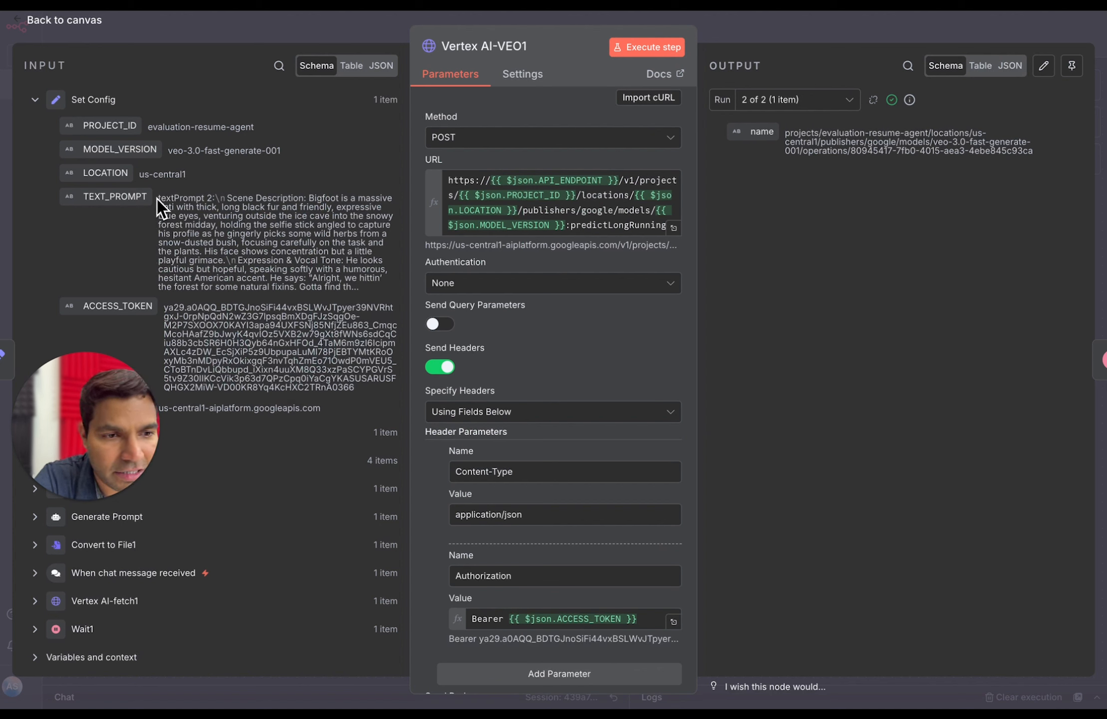
{"action": "left_click_drag", "start_coordinate": [157, 199], "coordinate": [354, 287]}
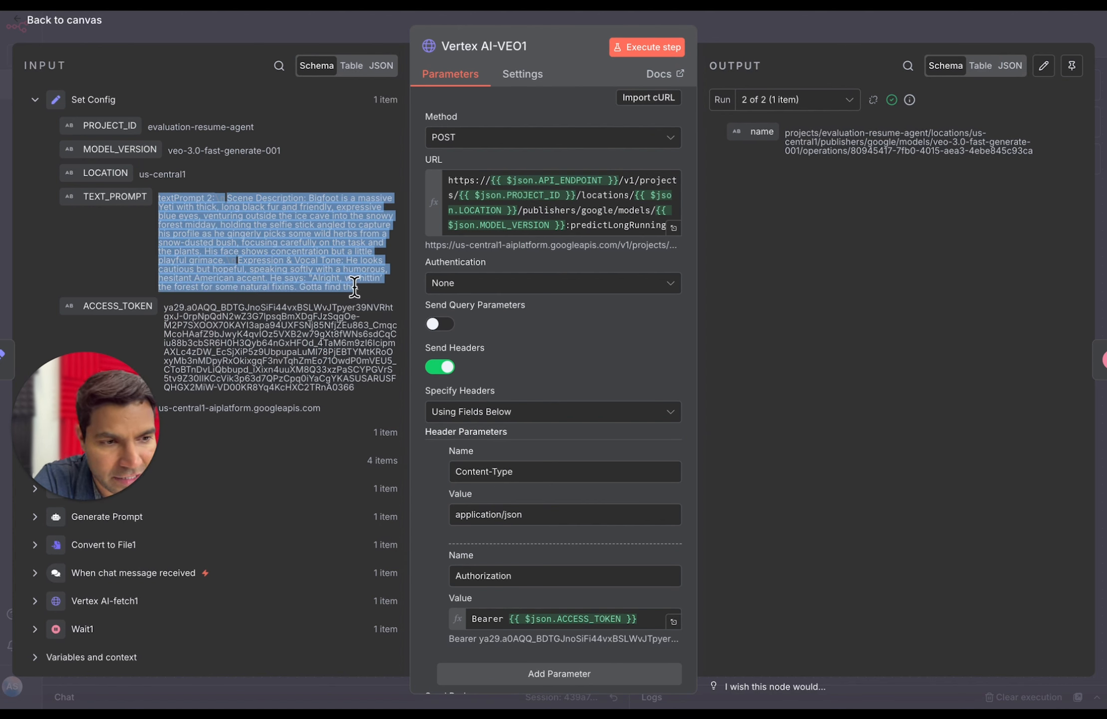
{"action": "left_click_drag", "start_coordinate": [167, 306], "coordinate": [354, 379]}
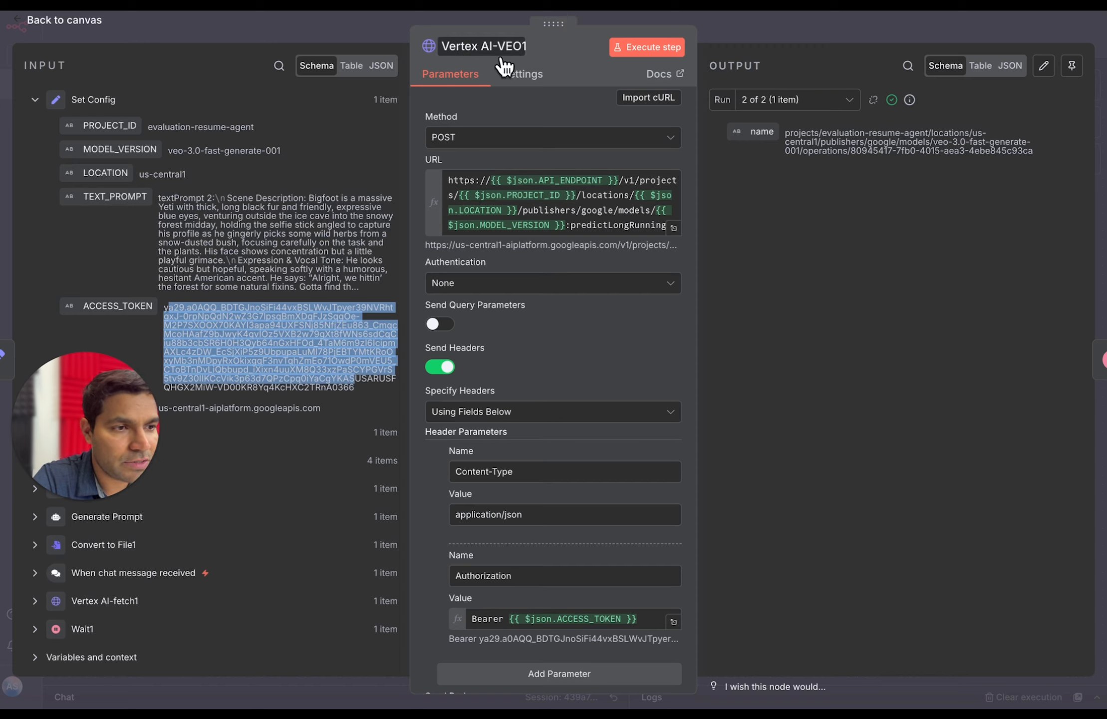
Review the Vertex AI-VEO1 request URL and the available HTTP methods, keeping POST selected
{"action": "left_click_drag", "start_coordinate": [448, 180], "coordinate": [634, 225]}
{"action": "left_click", "coordinate": [455, 143]}
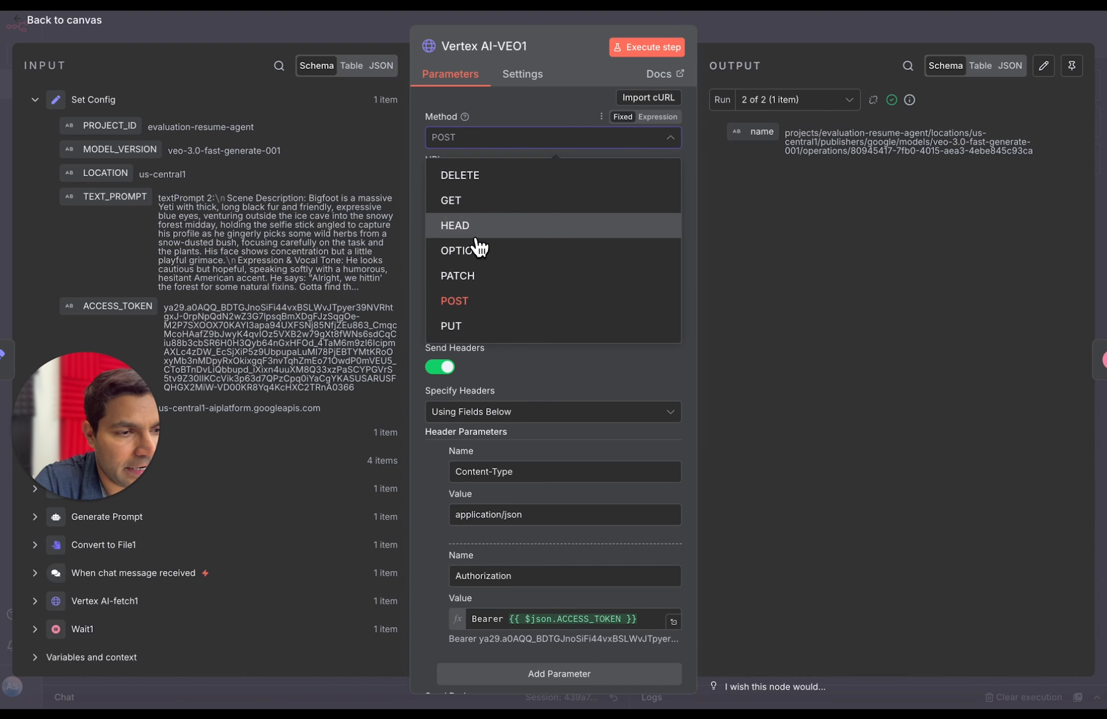
{"action": "left_click", "coordinate": [484, 301]}
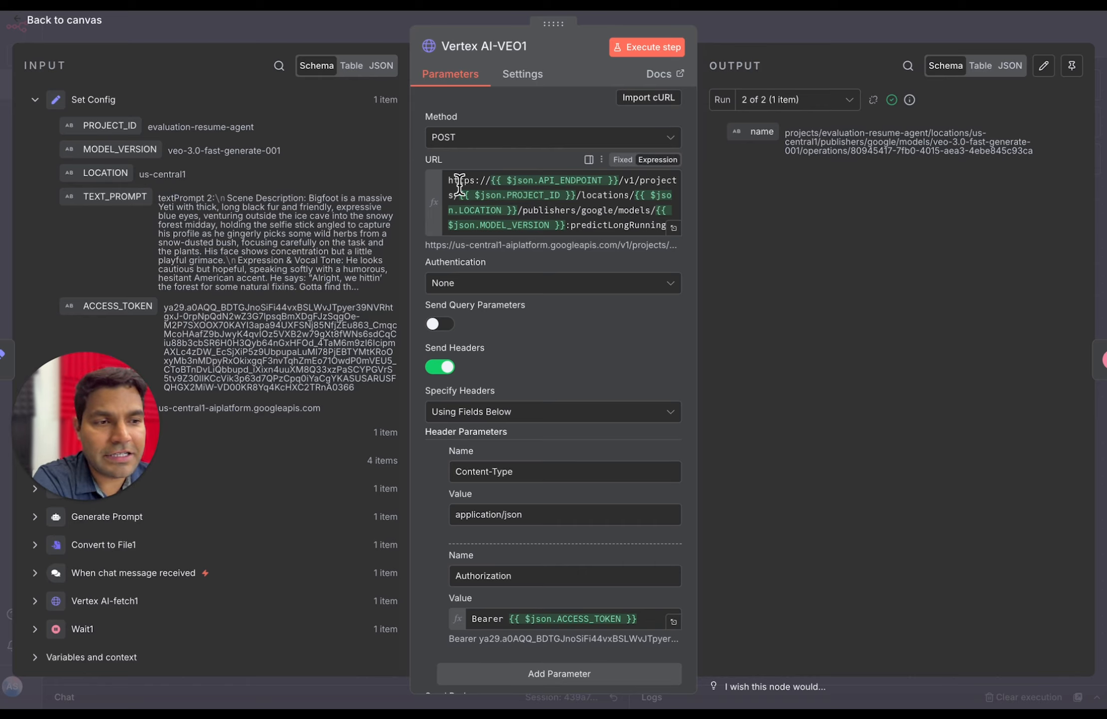
Compare the Vertex AI-VEO1 URL expression with the request URL in the documentation's curl sample and return to the node
{"action": "left_click_drag", "start_coordinate": [450, 180], "coordinate": [640, 226]}
{"action": "left_click", "coordinate": [262, 26]}
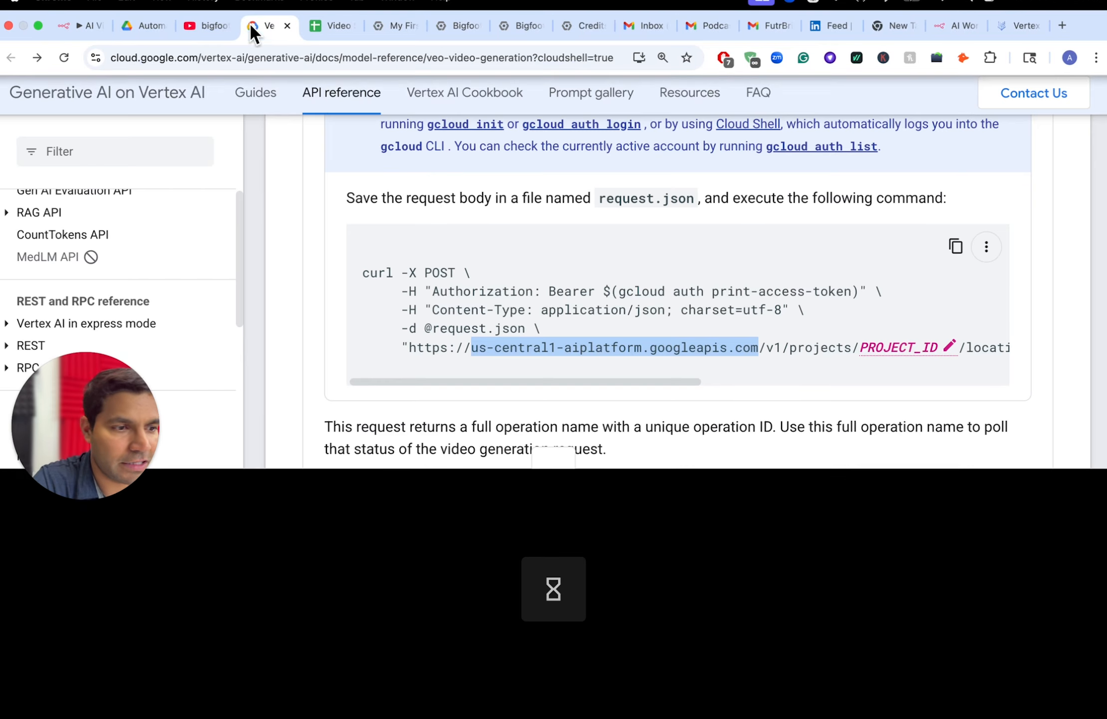
{"action": "left_click", "coordinate": [508, 348]}
{"action": "left_click_drag", "start_coordinate": [410, 347], "coordinate": [670, 339]}
{"action": "mouse_move", "coordinate": [2, 2]}
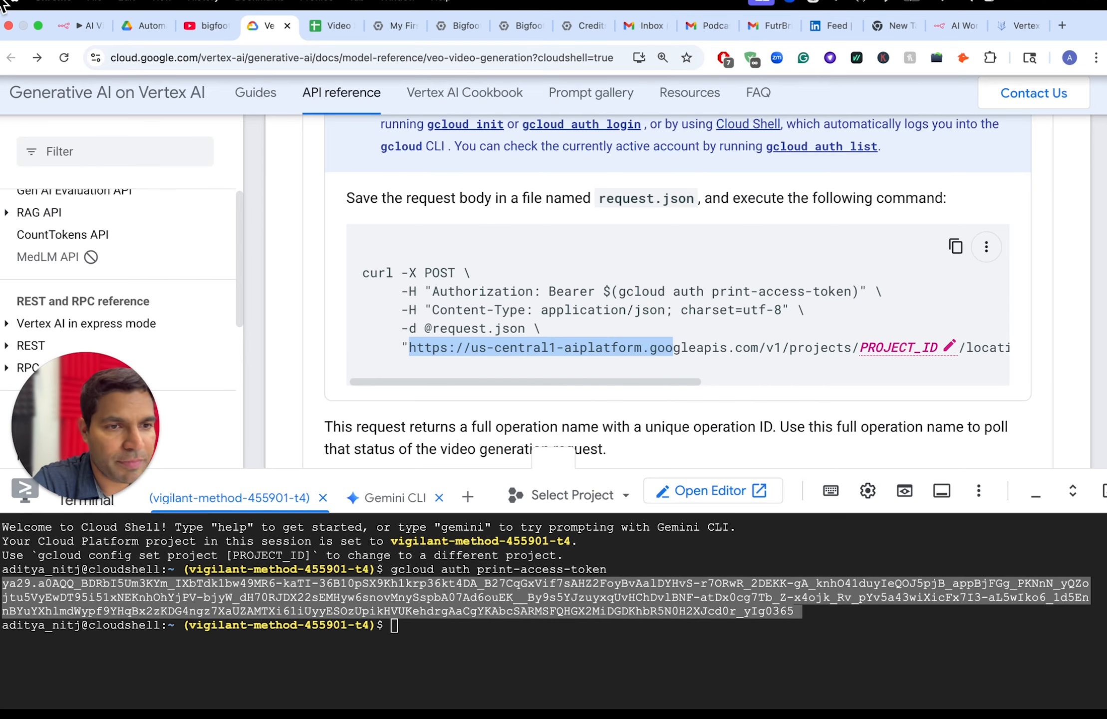
{"action": "left_click", "coordinate": [79, 30]}
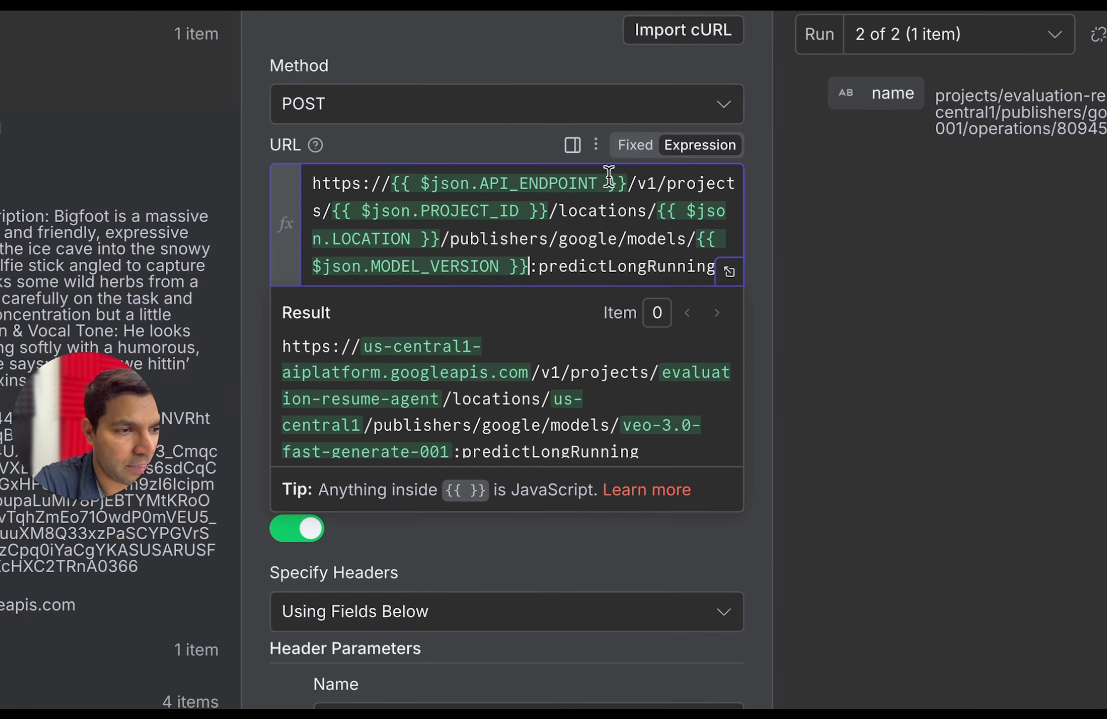
Highlight the API_ENDPOINT and PROJECT_ID expressions in the Vertex AI-VEO1 URL and point out the LOCATION expression
{"action": "left_click_drag", "start_coordinate": [390, 182], "coordinate": [620, 173]}
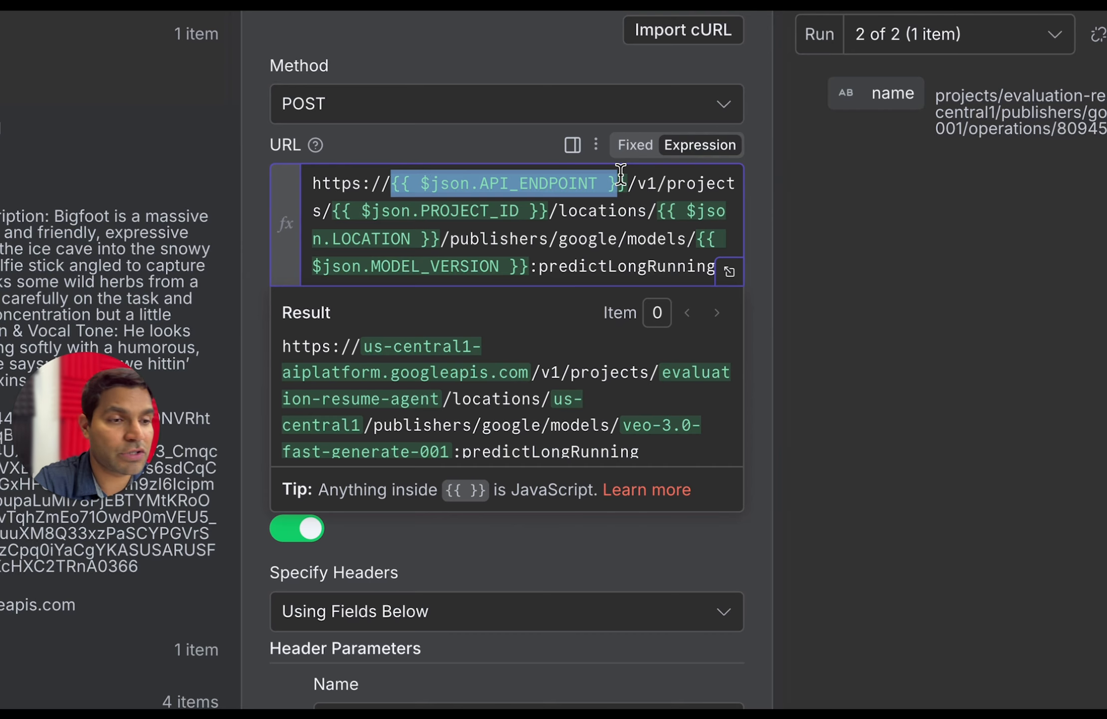
{"action": "left_click_drag", "start_coordinate": [332, 210], "coordinate": [545, 200]}
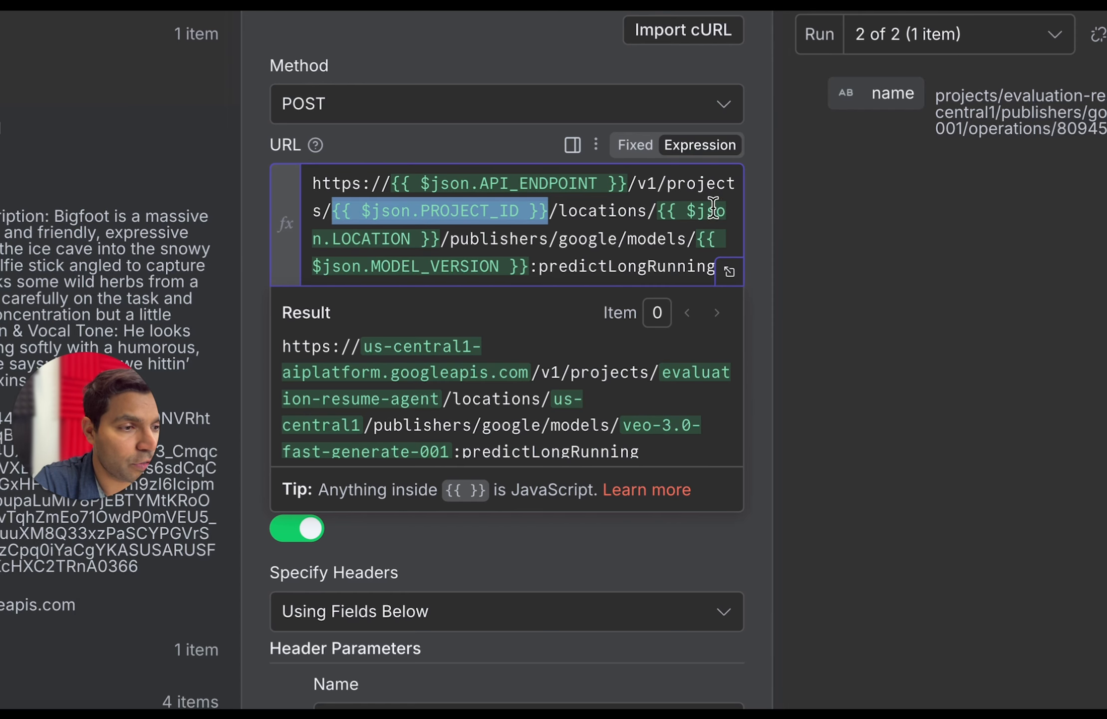
{"action": "left_click", "coordinate": [694, 213]}
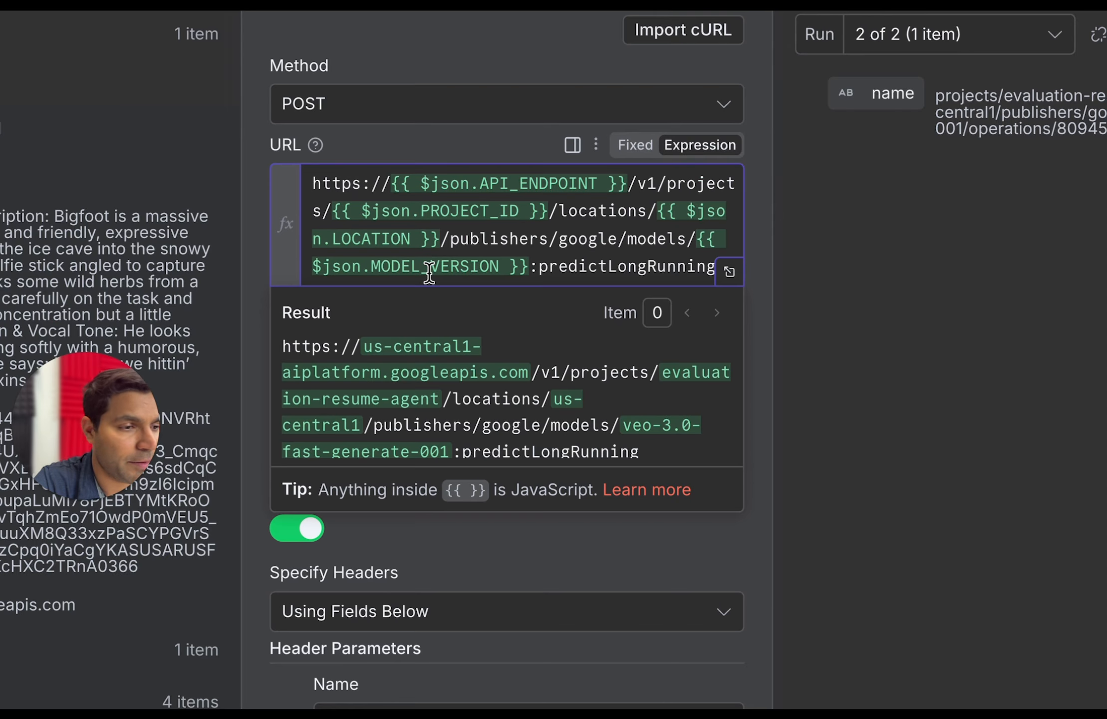
View the full Vertex AI-VEO1 URL expression in the expanded editor, then highlight the matching request URL in the documentation's curl sample
{"action": "left_click", "coordinate": [729, 271]}
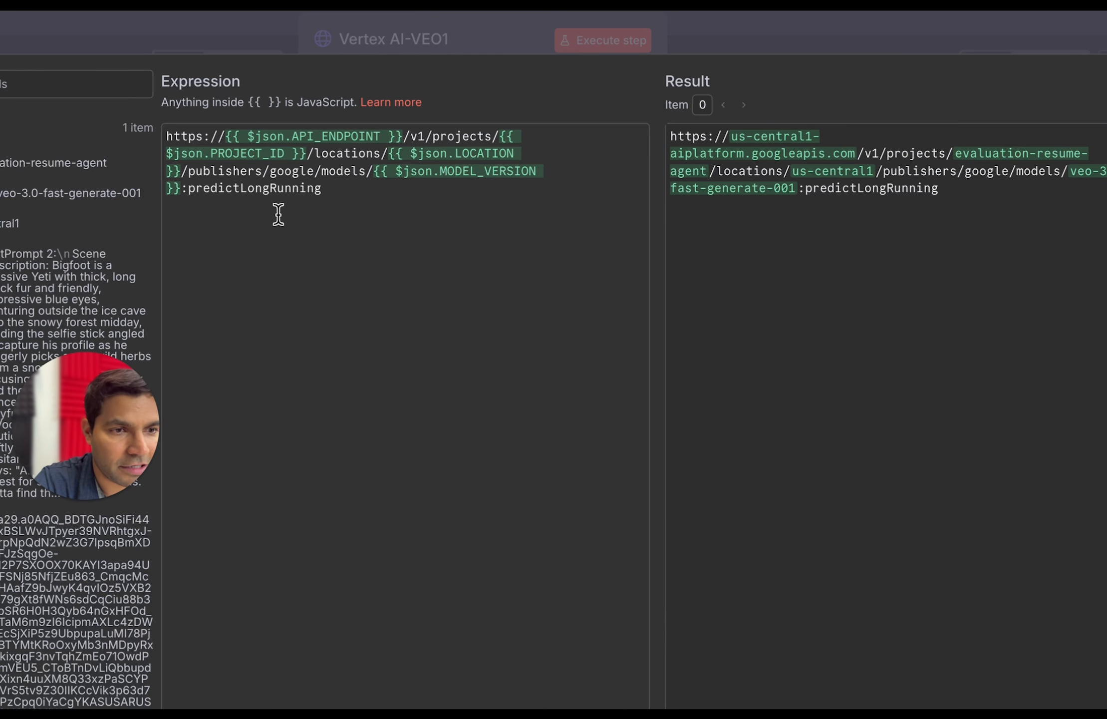
{"action": "left_click", "coordinate": [136, 42]}
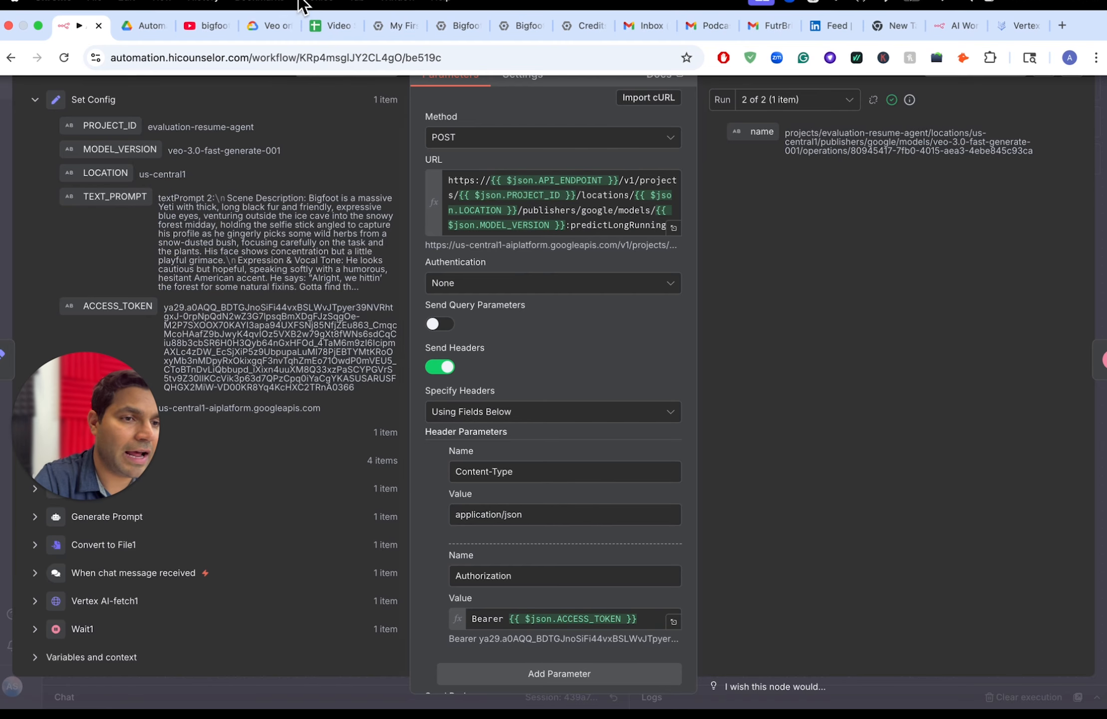
{"action": "left_click", "coordinate": [267, 27]}
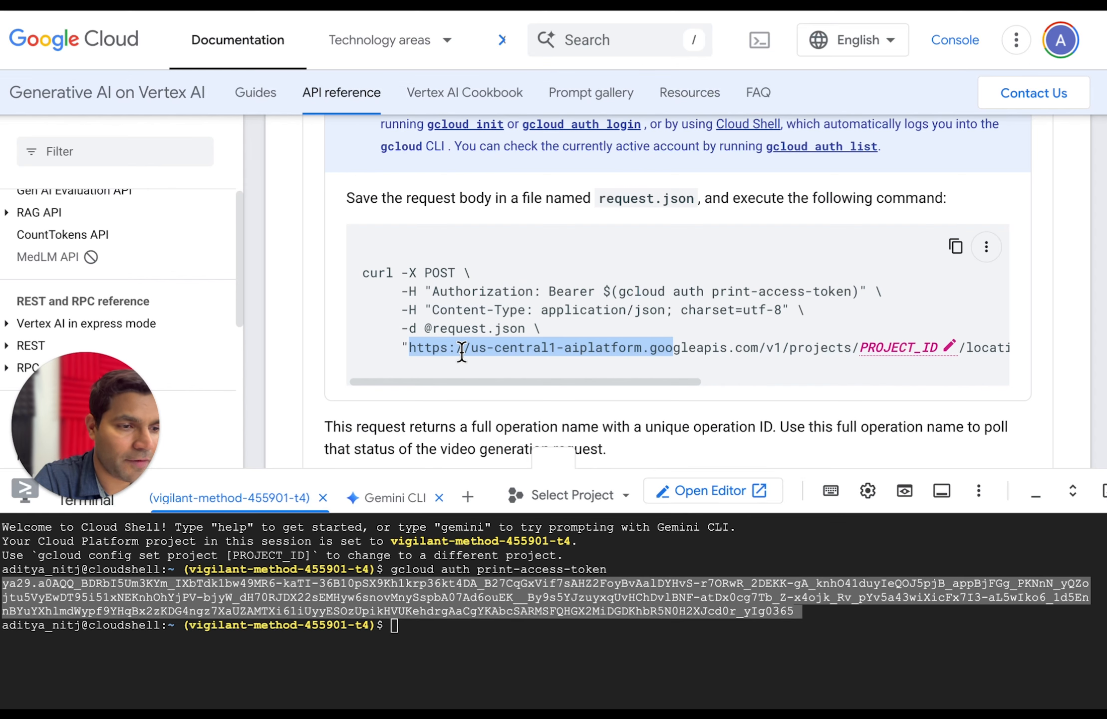
{"action": "left_click", "coordinate": [462, 352]}
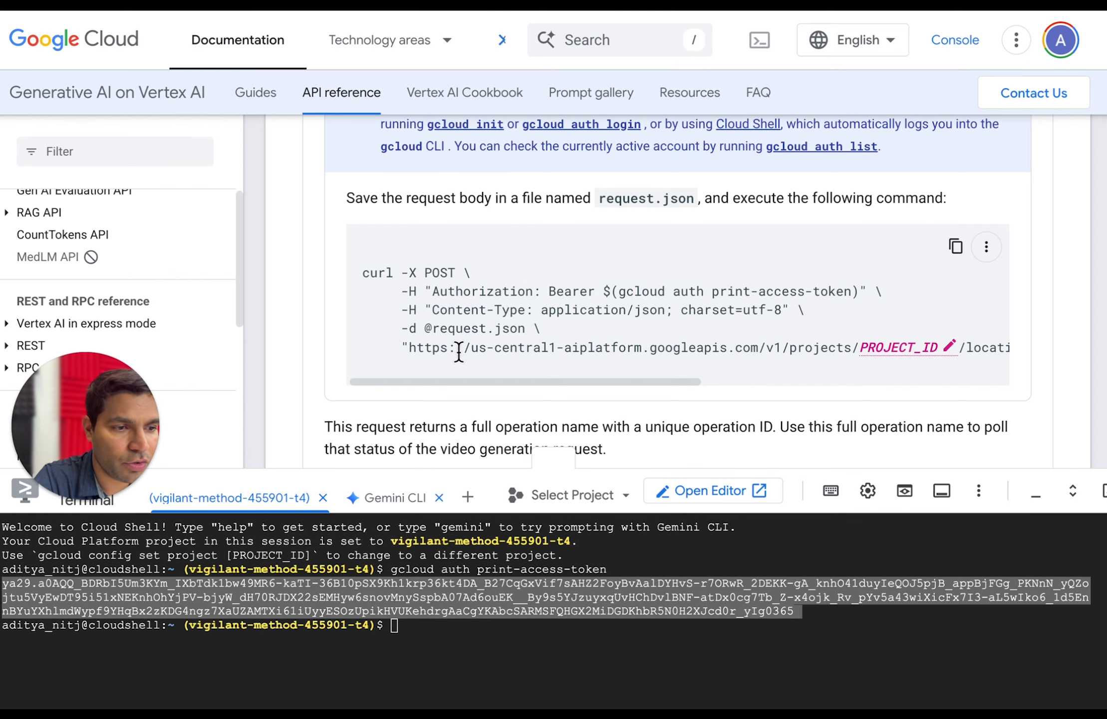
{"action": "left_click_drag", "start_coordinate": [409, 347], "coordinate": [1008, 349]}
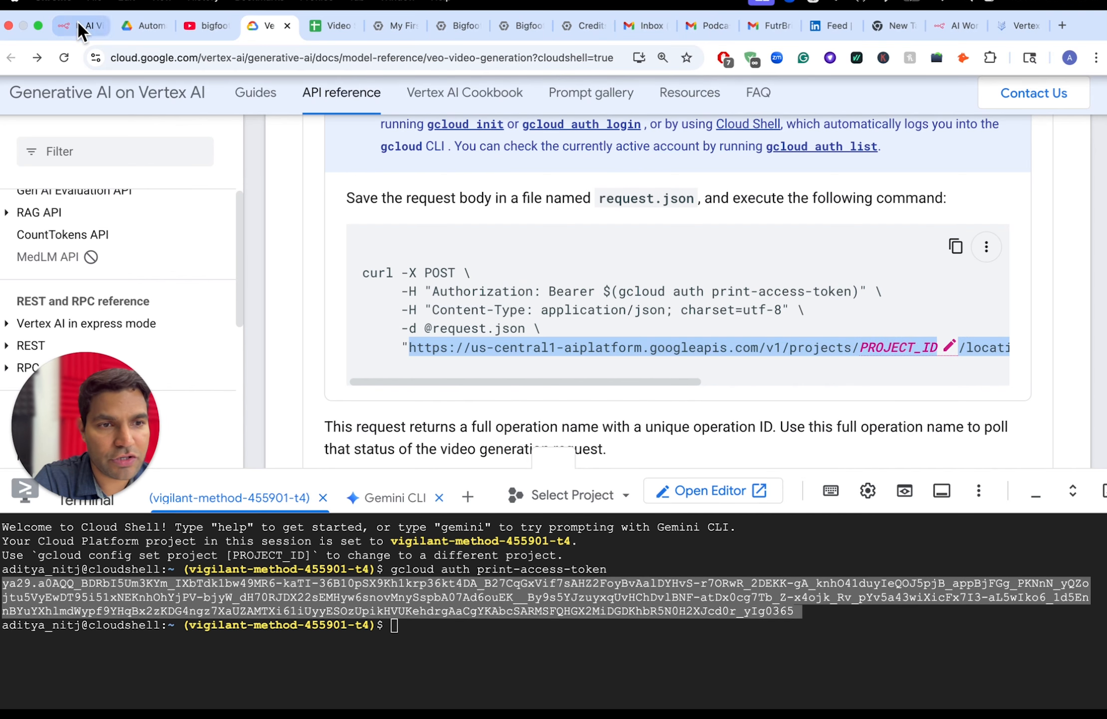
Return to the Vertex AI-VEO1 node and inspect the URL expression together with its resolved result
{"action": "left_click", "coordinate": [82, 26]}
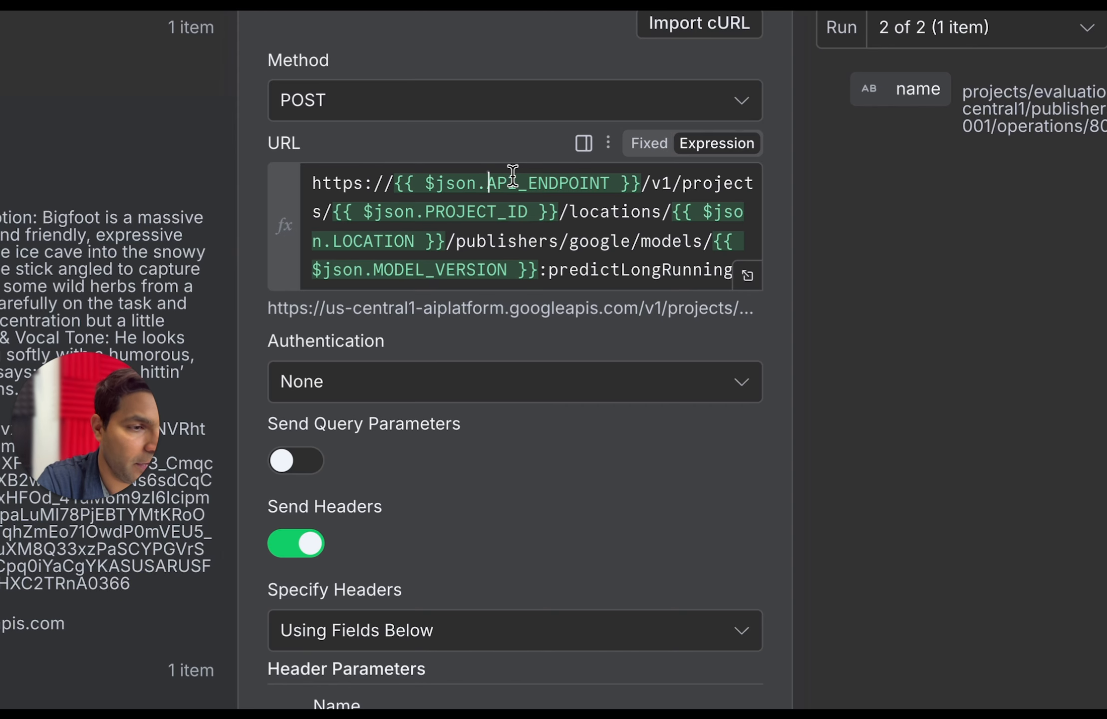
{"action": "left_click", "coordinate": [536, 183]}
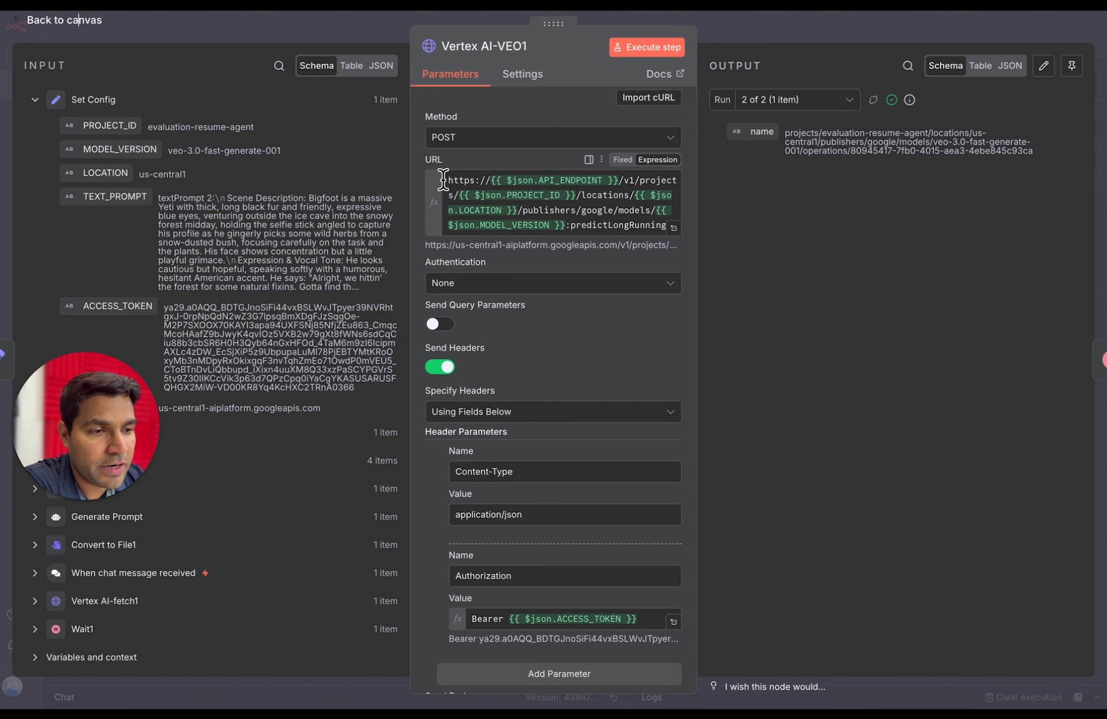
{"action": "left_click", "coordinate": [443, 180]}
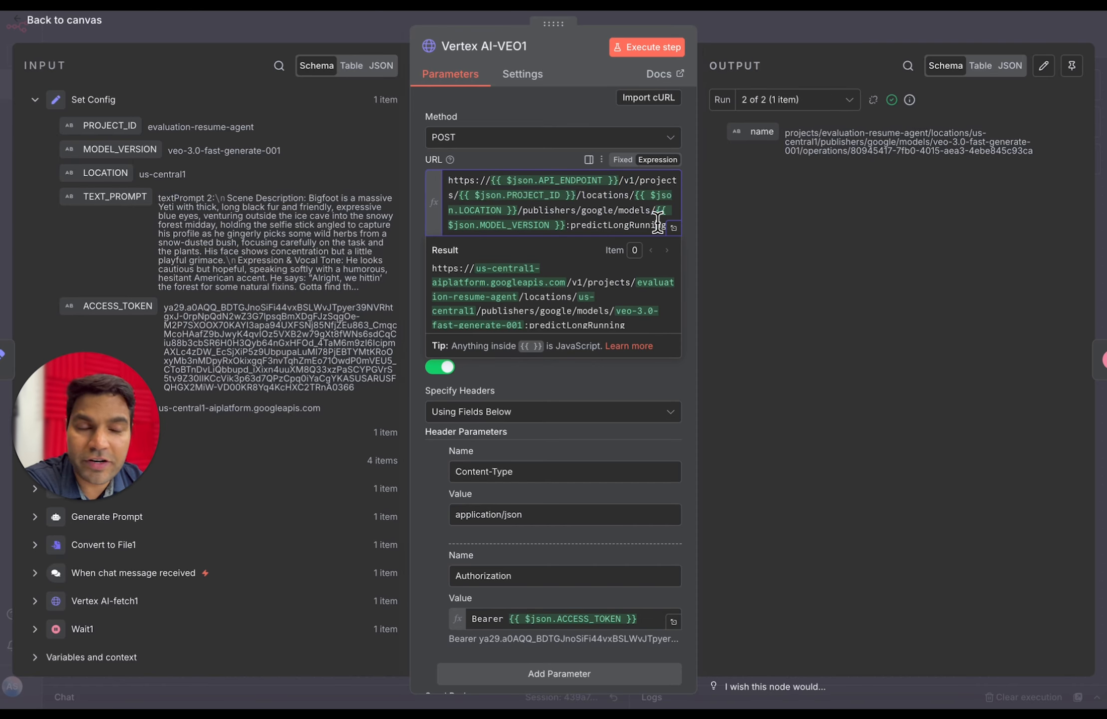
{"action": "scroll", "coordinate": [679, 354], "scroll_direction": "down", "scroll_amount": 1}
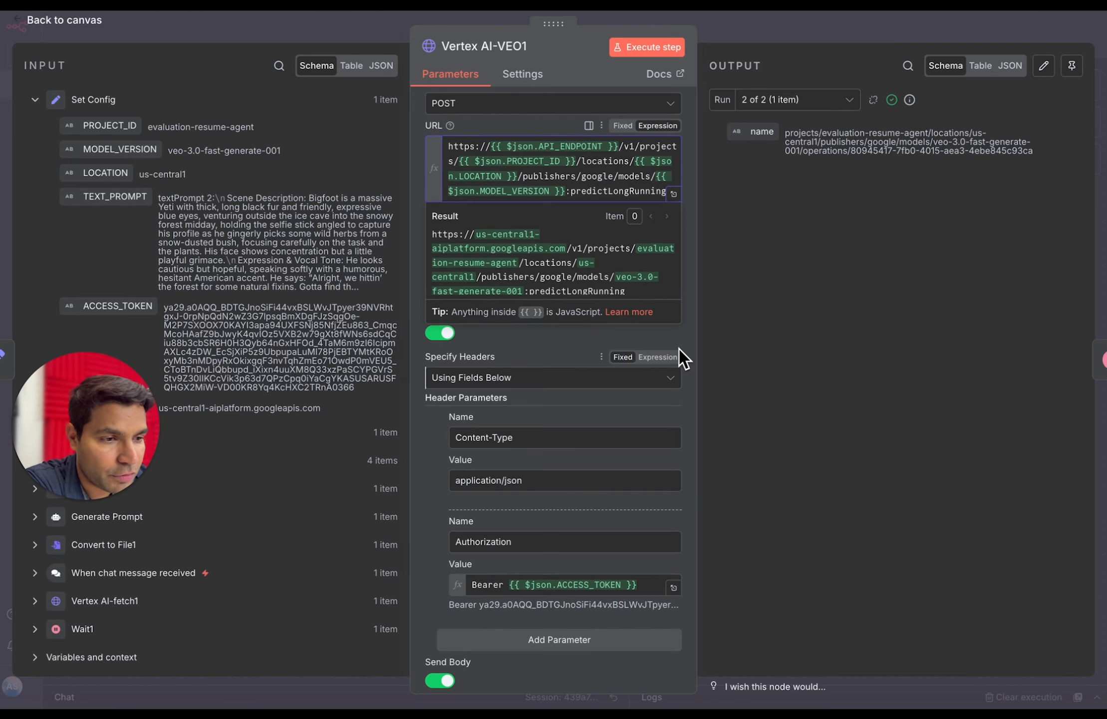
{"action": "left_click", "coordinate": [680, 353]}
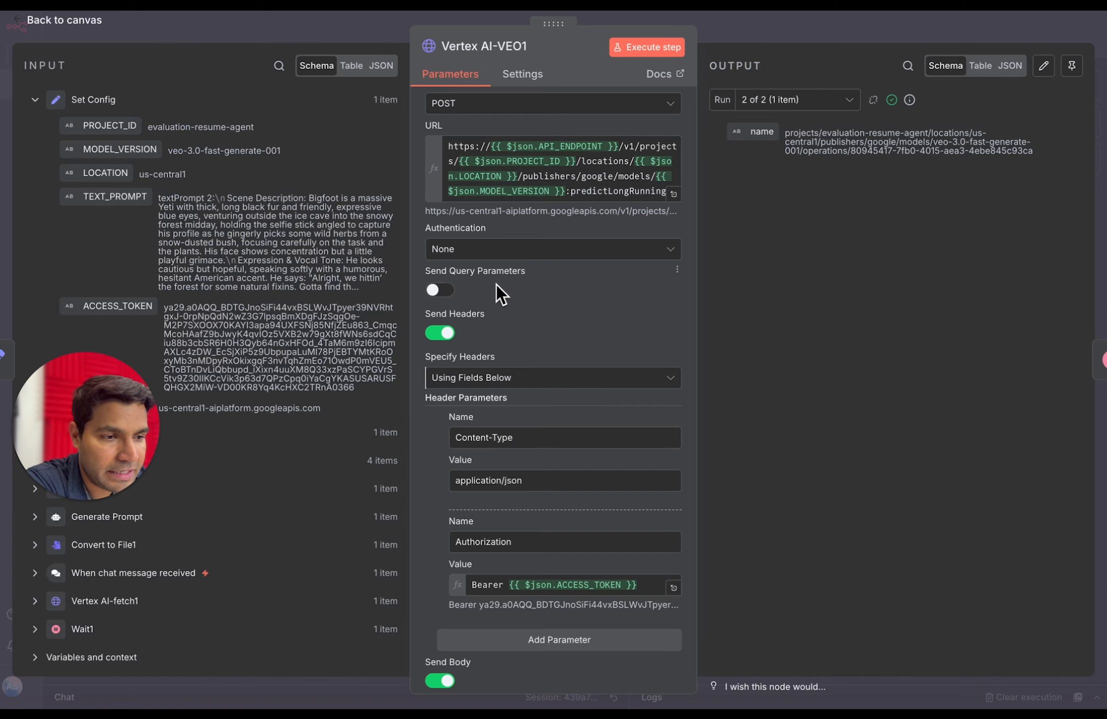
Highlight the node's Content-Type header name and compare it with the Authorization and Content-Type headers in the documentation's curl sample
{"action": "scroll", "coordinate": [496, 285], "scroll_direction": "down", "scroll_amount": 5}
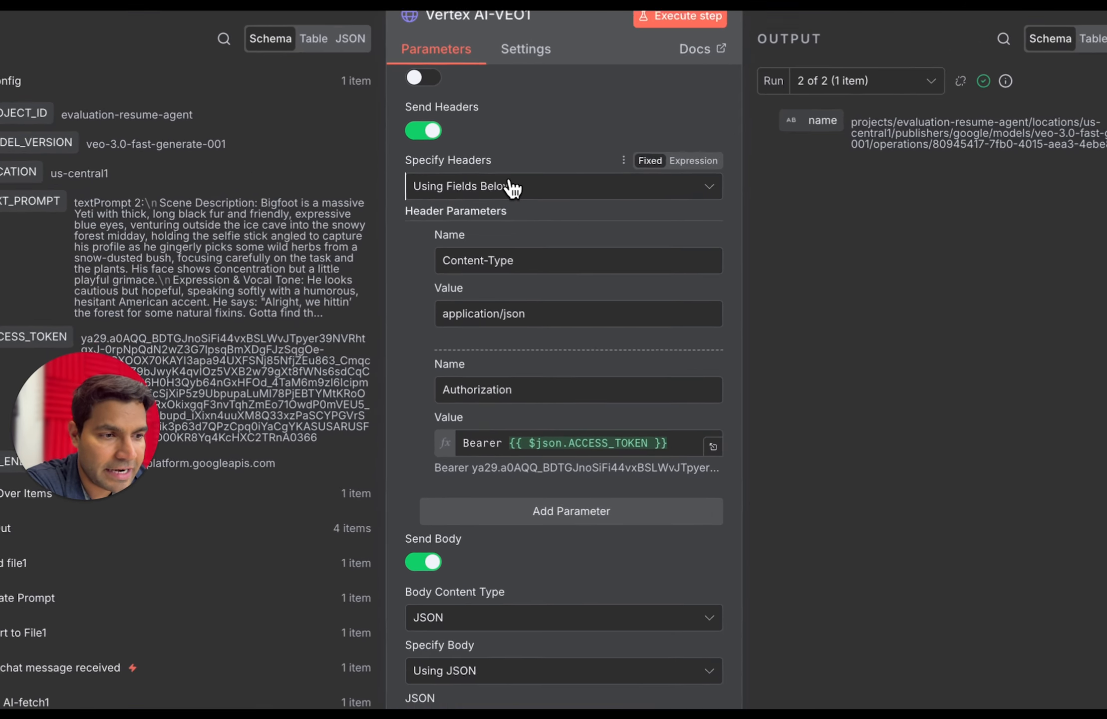
{"action": "left_click_drag", "start_coordinate": [454, 245], "coordinate": [493, 246]}
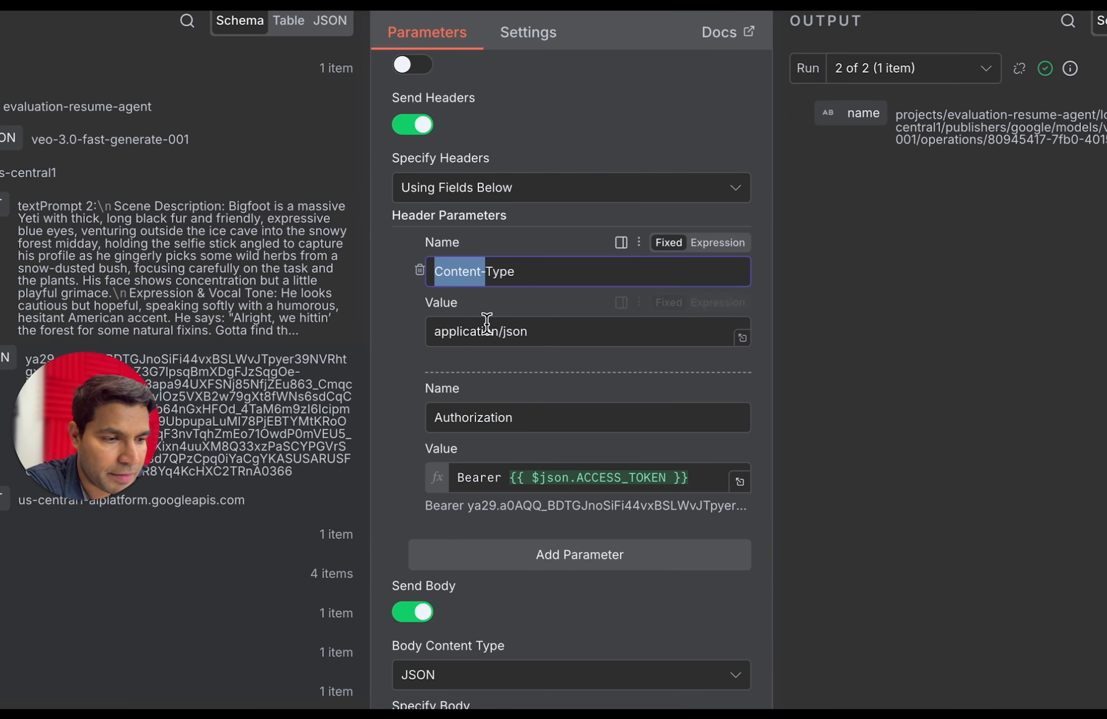
{"action": "mouse_move", "coordinate": [319, 2]}
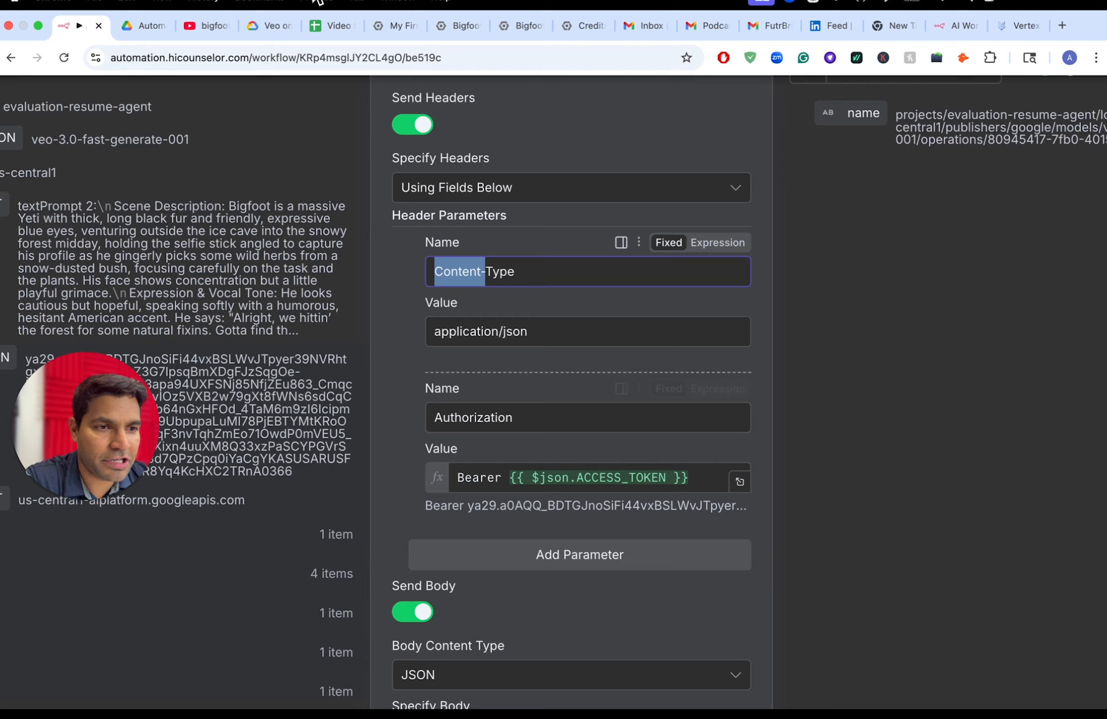
{"action": "left_click", "coordinate": [275, 26]}
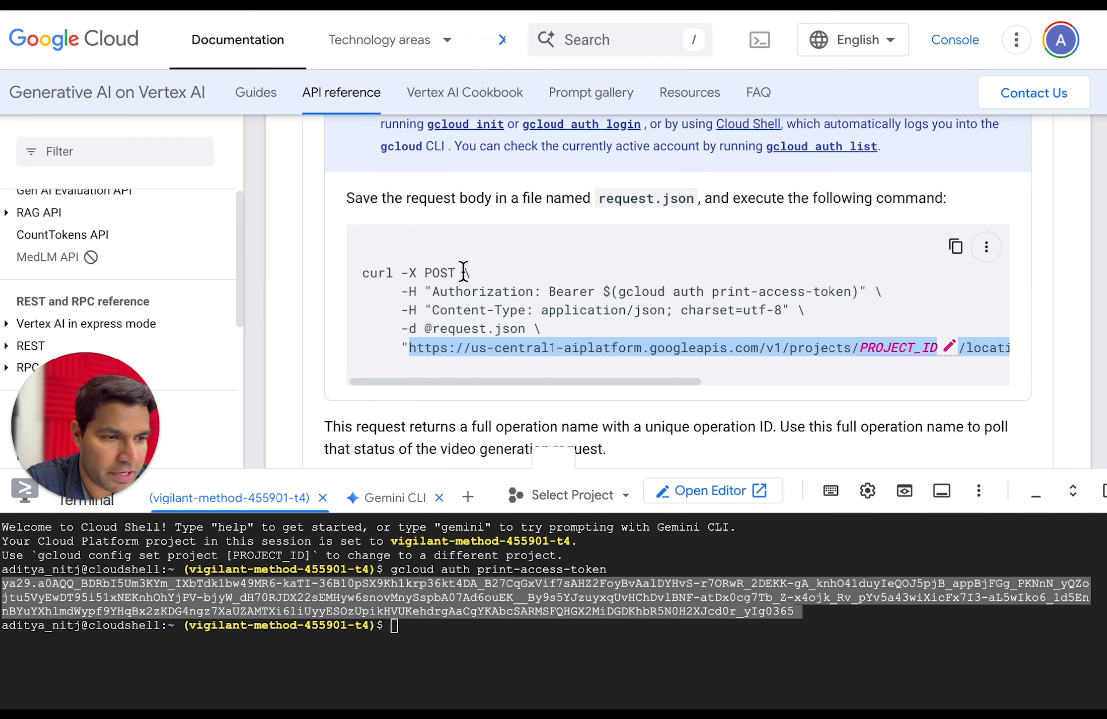
{"action": "left_click", "coordinate": [435, 294]}
{"action": "left_click_drag", "start_coordinate": [435, 293], "coordinate": [534, 287]}
{"action": "left_click_drag", "start_coordinate": [402, 311], "coordinate": [532, 310]}
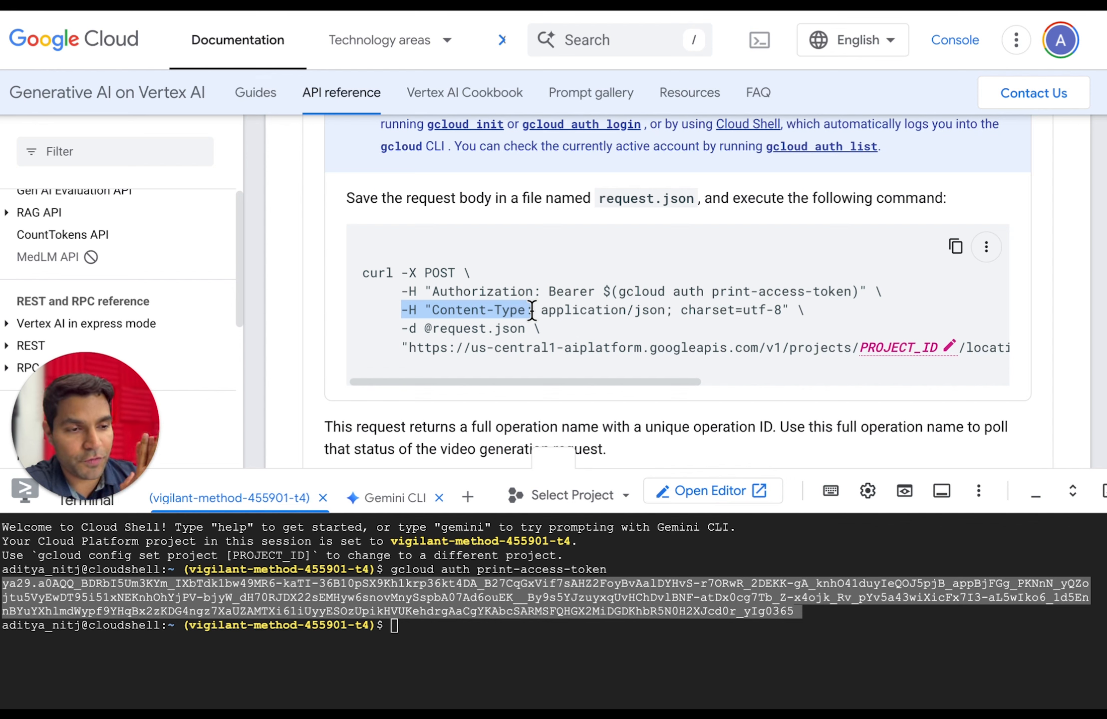
{"action": "left_click", "coordinate": [532, 310]}
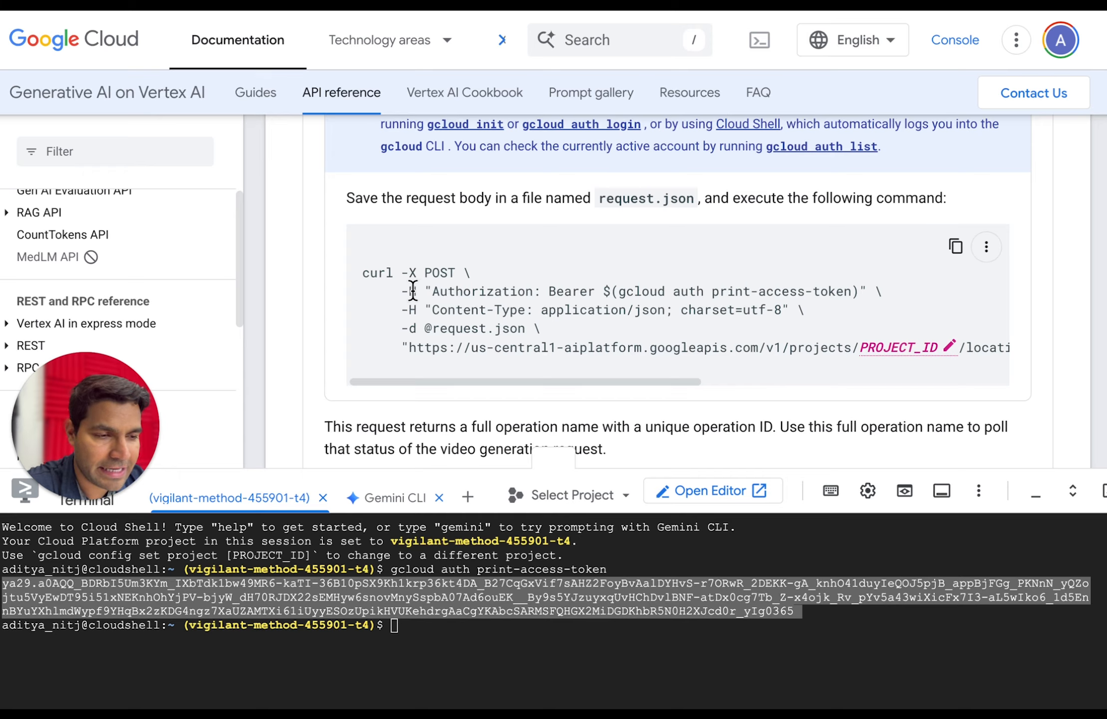
{"action": "left_click_drag", "start_coordinate": [433, 292], "coordinate": [538, 291]}
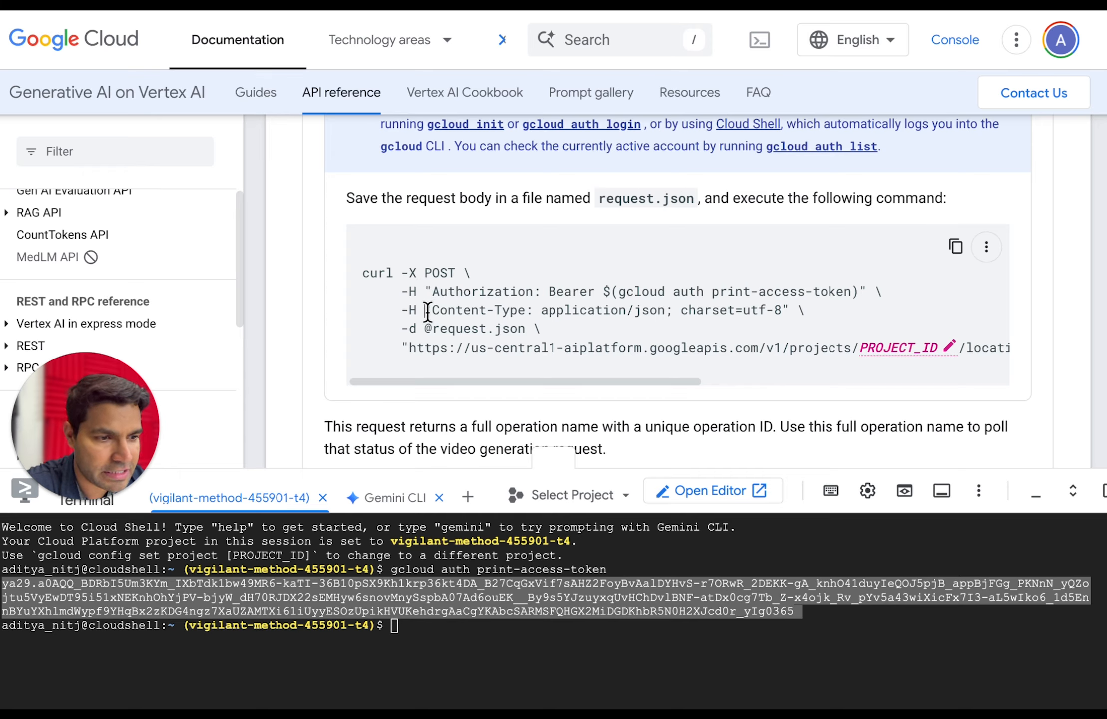
{"action": "left_click_drag", "start_coordinate": [425, 310], "coordinate": [519, 310]}
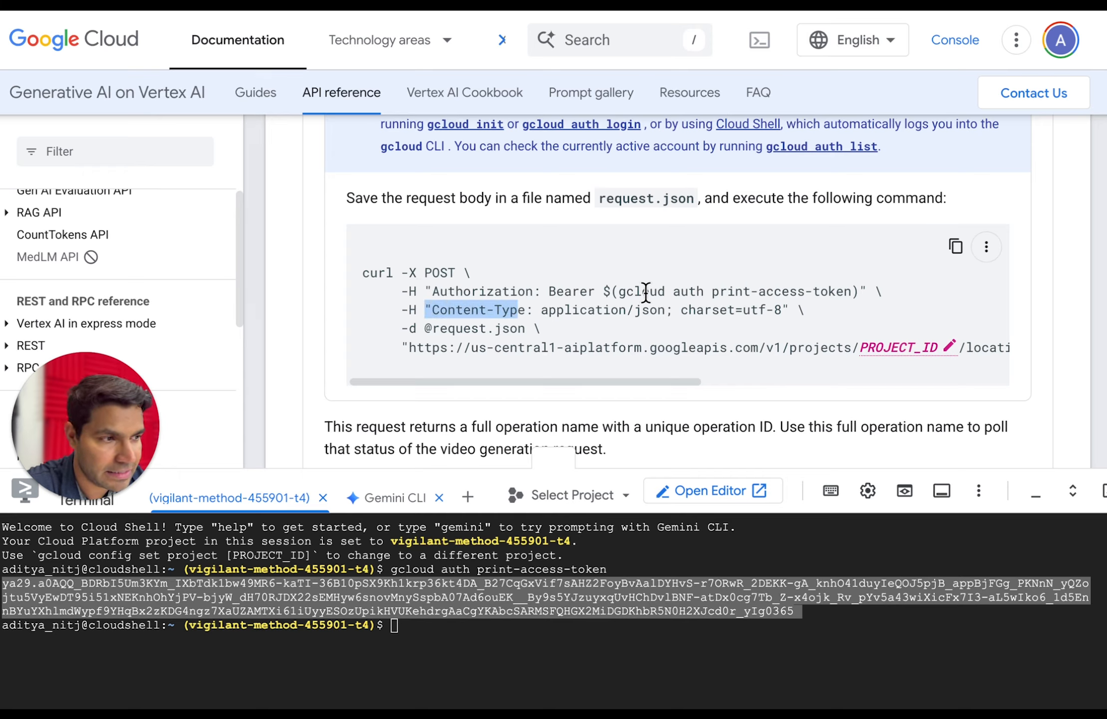
Return to the node's Content-Type and Authorization headers and highlight the ACCESS_TOKEN expression in the Bearer value
{"action": "left_click", "coordinate": [310, 25]}
{"action": "left_click", "coordinate": [532, 268]}
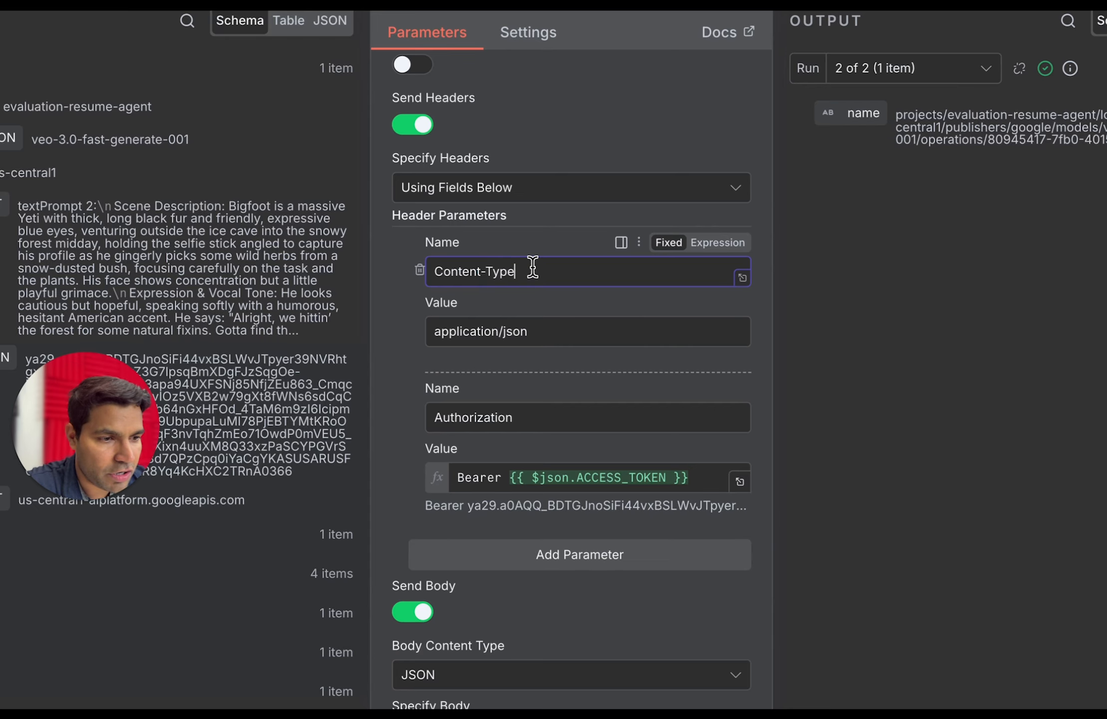
{"action": "left_click", "coordinate": [544, 417]}
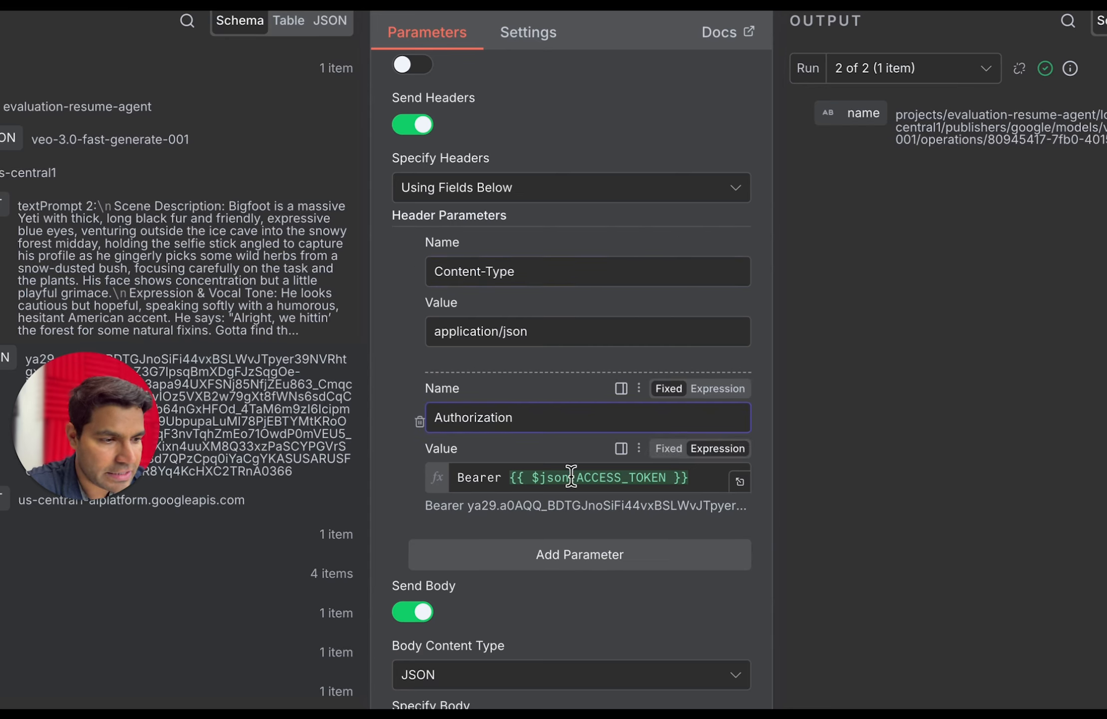
{"action": "left_click_drag", "start_coordinate": [512, 479], "coordinate": [579, 478]}
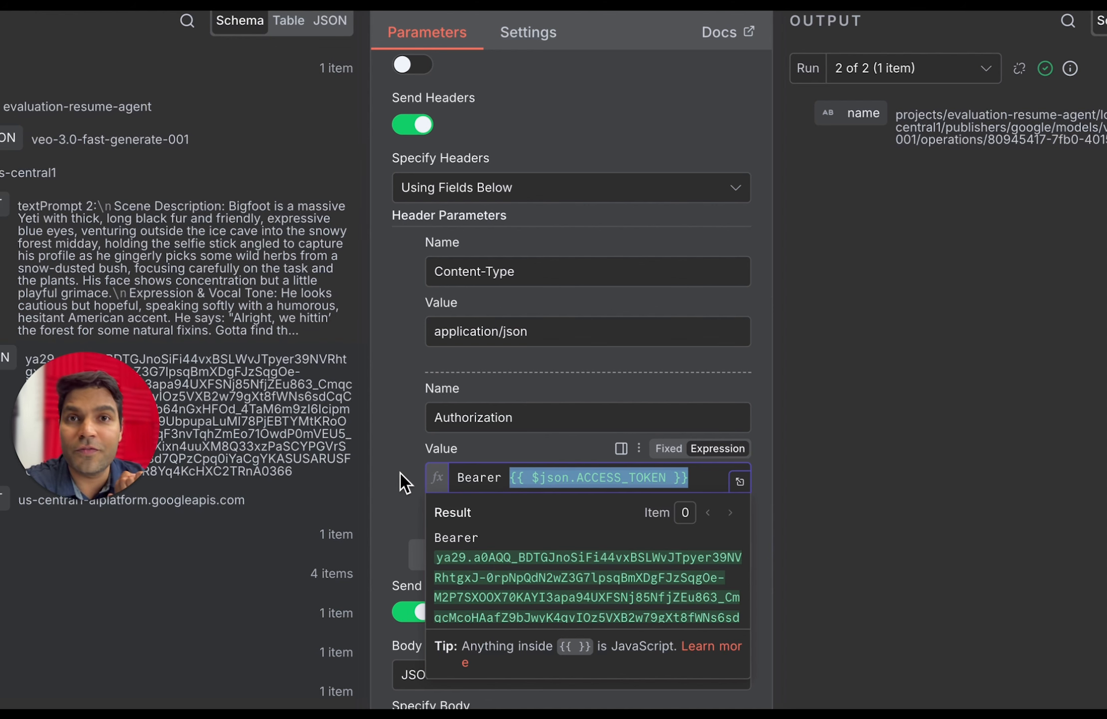
{"action": "left_click", "coordinate": [388, 482]}
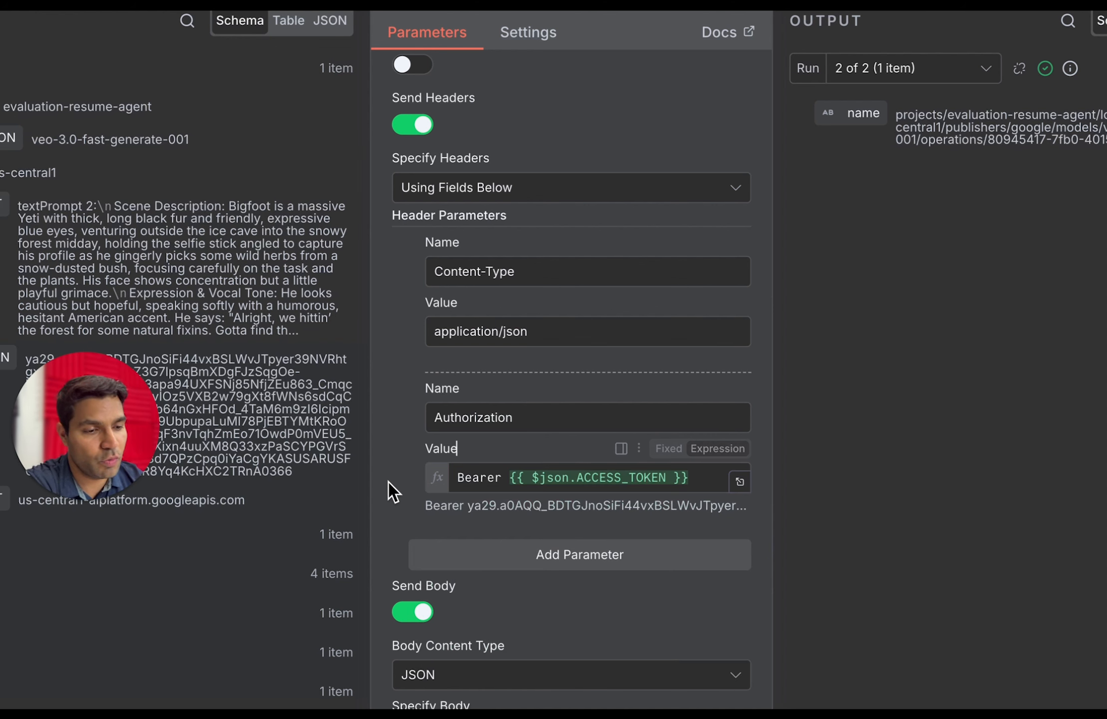
Review the node's JSON body settings and highlight the TEXT_PROMPT value in the Set Config input data
{"action": "scroll", "coordinate": [388, 482], "scroll_direction": "down", "scroll_amount": 1}
{"action": "scroll", "coordinate": [516, 460], "scroll_direction": "down", "scroll_amount": 3}
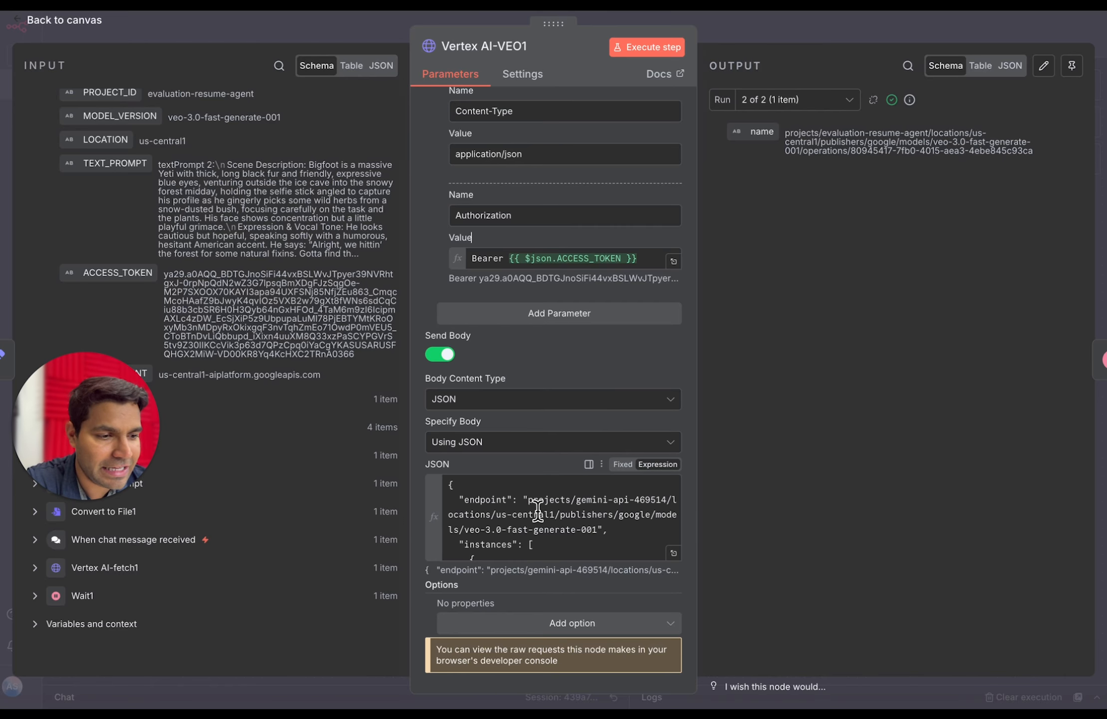
{"action": "scroll", "coordinate": [538, 510], "scroll_direction": "down", "scroll_amount": 2}
{"action": "scroll", "coordinate": [538, 510], "scroll_direction": "up", "scroll_amount": 2}
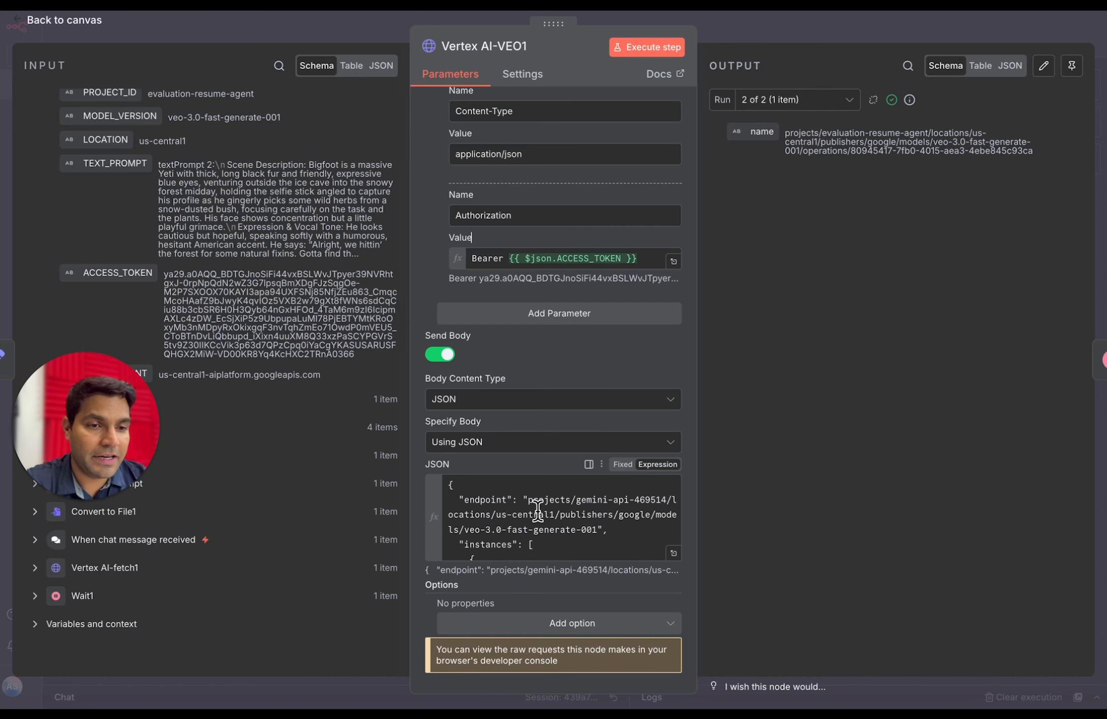
{"action": "left_click_drag", "start_coordinate": [119, 163], "coordinate": [270, 197]}
{"action": "left_click_drag", "start_coordinate": [177, 173], "coordinate": [372, 250]}
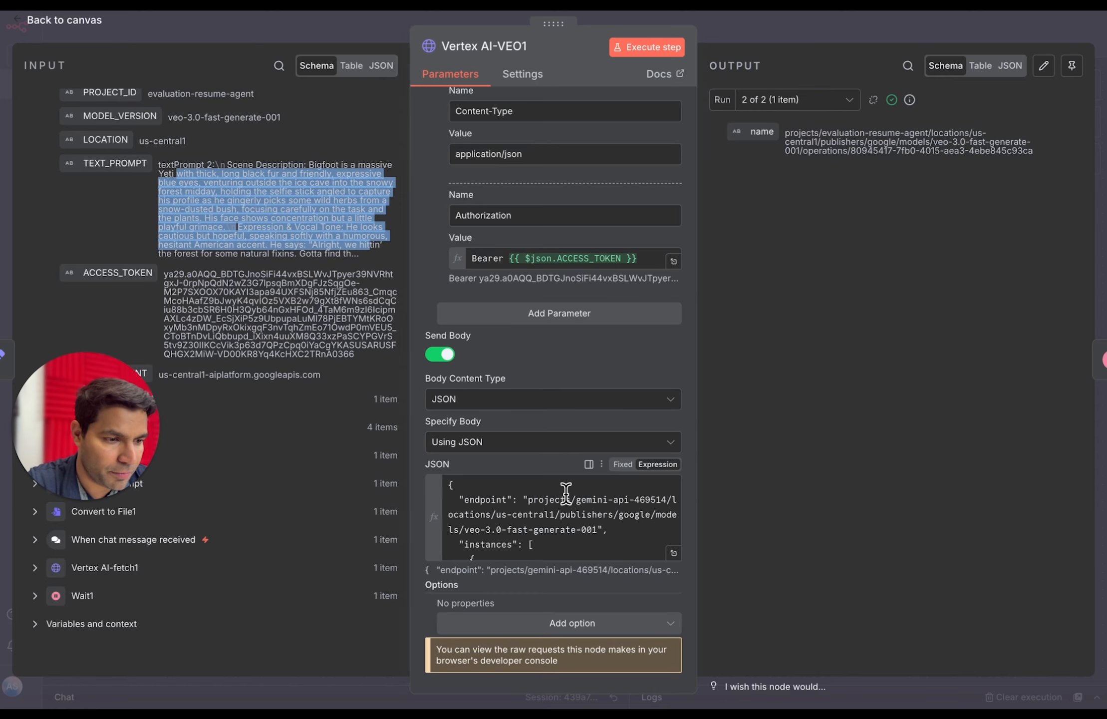
Highlight the JSON.stringify($json.TEXT_PROMPT) expression used as the prompt in the node's JSON body
{"action": "scroll", "coordinate": [565, 492], "scroll_direction": "down", "scroll_amount": 3}
{"action": "scroll", "coordinate": [565, 493], "scroll_direction": "up", "scroll_amount": 1}
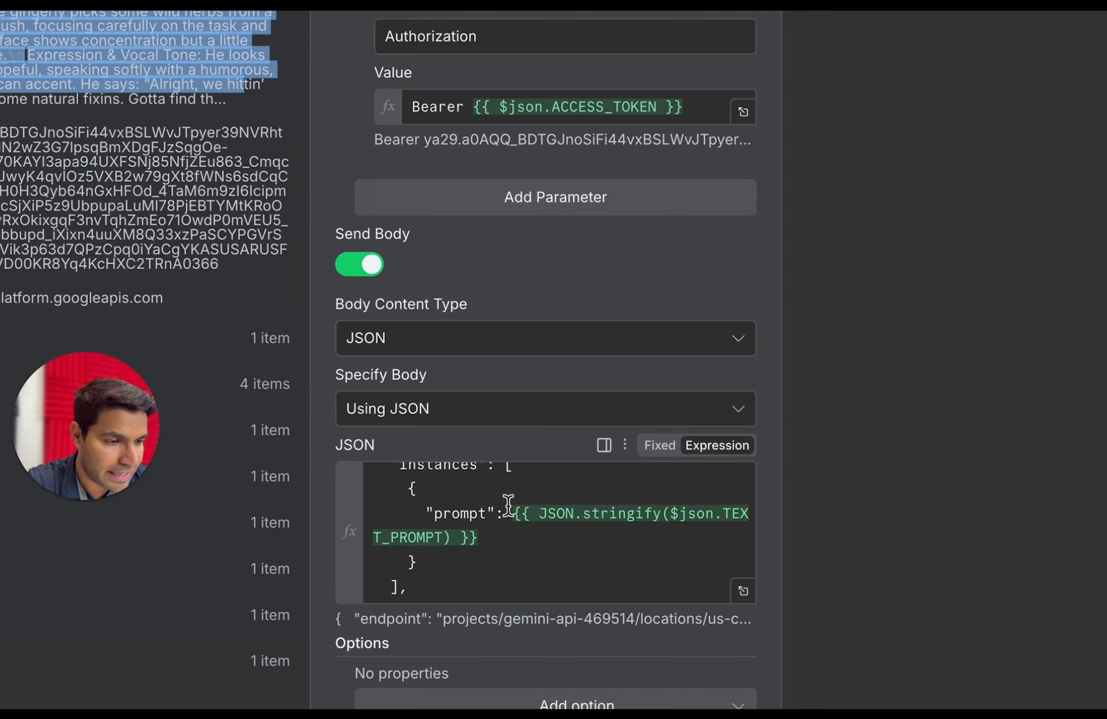
{"action": "left_click_drag", "start_coordinate": [508, 504], "coordinate": [539, 537]}
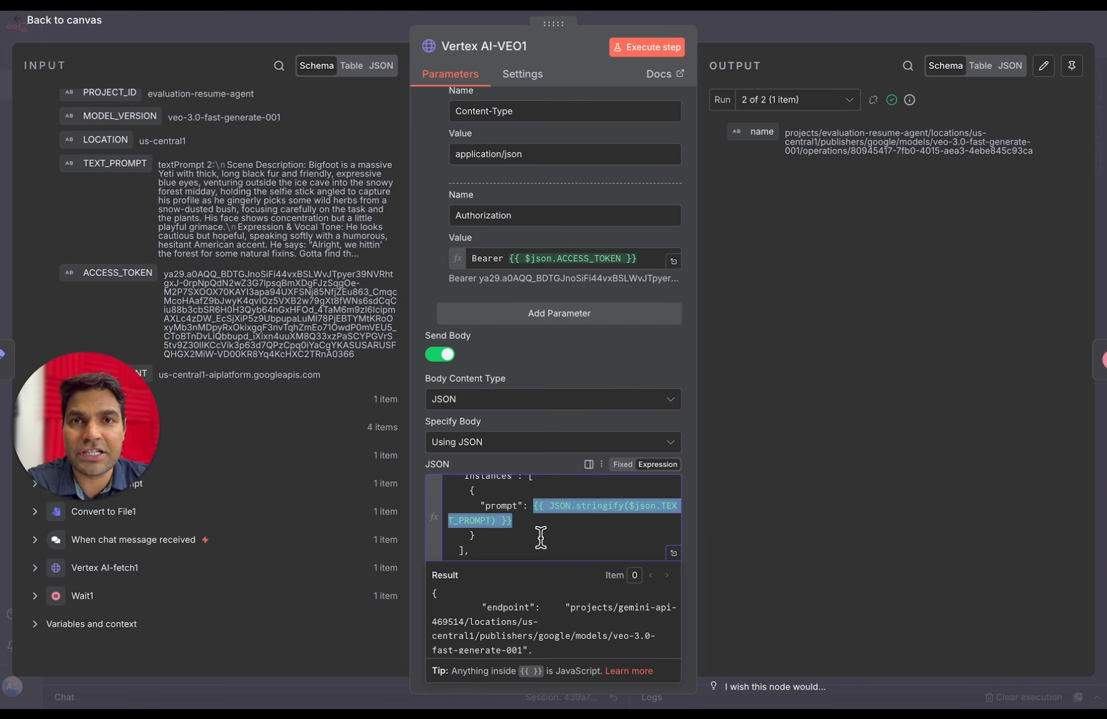
{"action": "scroll", "coordinate": [540, 537], "scroll_direction": "up", "scroll_amount": 2}
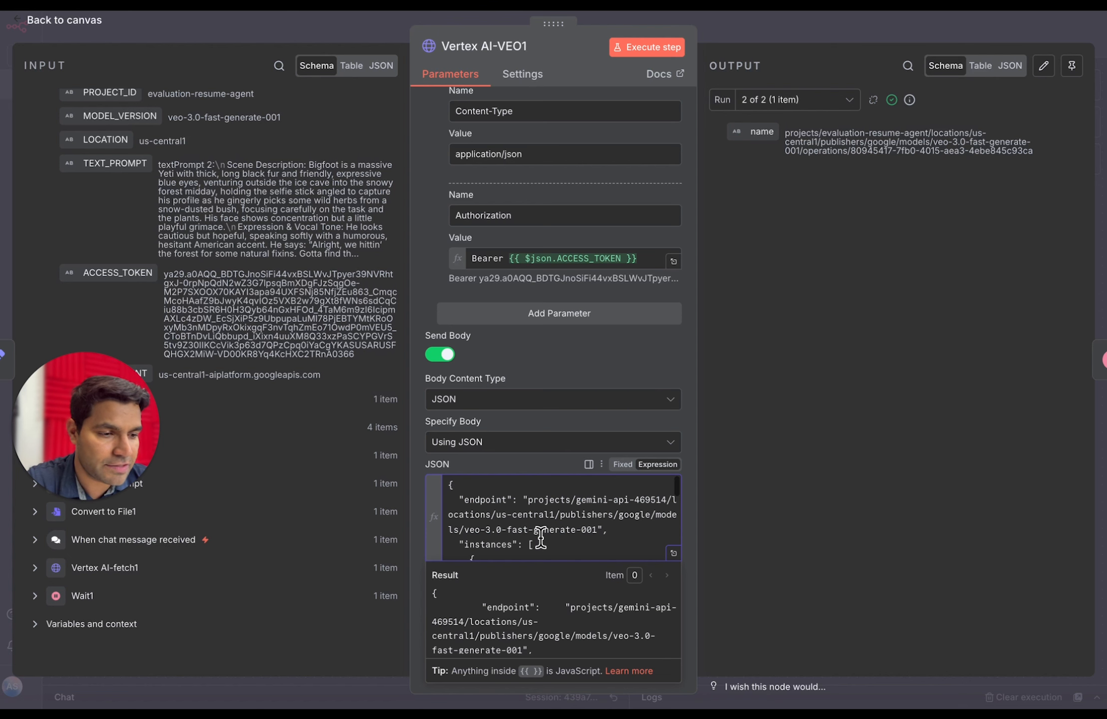
Expand the JSON body in the full expression editor and highlight the endpoint value and the prompt expression
{"action": "scroll", "coordinate": [540, 538], "scroll_direction": "down", "scroll_amount": 5}
{"action": "scroll", "coordinate": [541, 538], "scroll_direction": "up", "scroll_amount": 5}
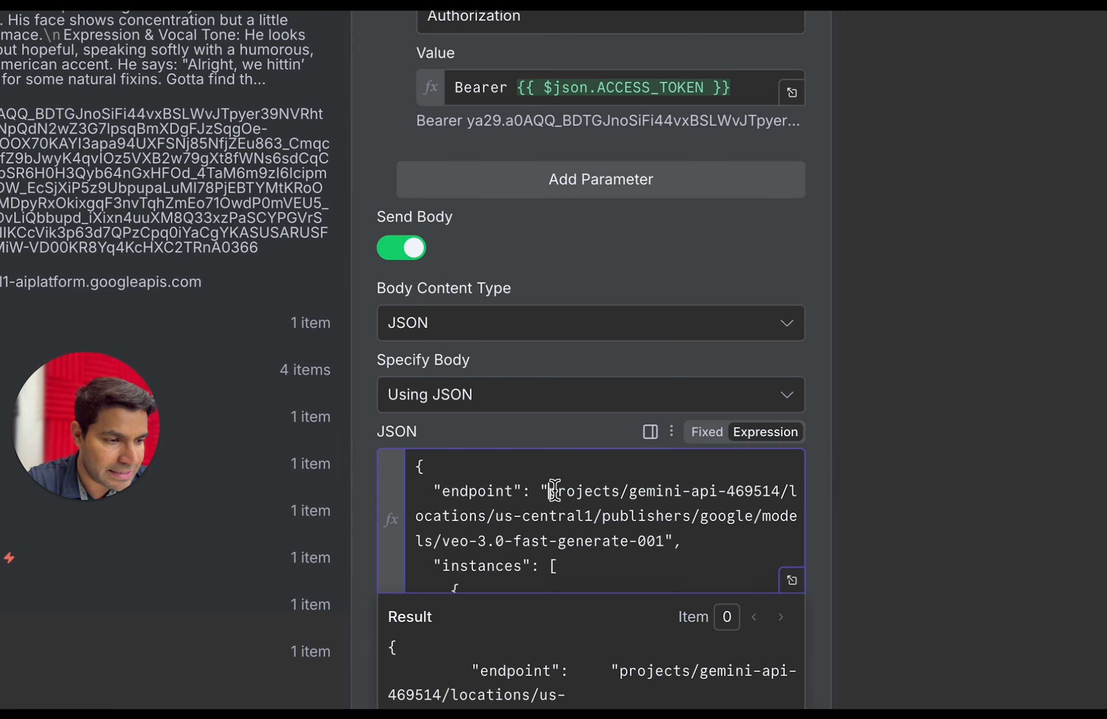
{"action": "left_click_drag", "start_coordinate": [554, 489], "coordinate": [659, 544]}
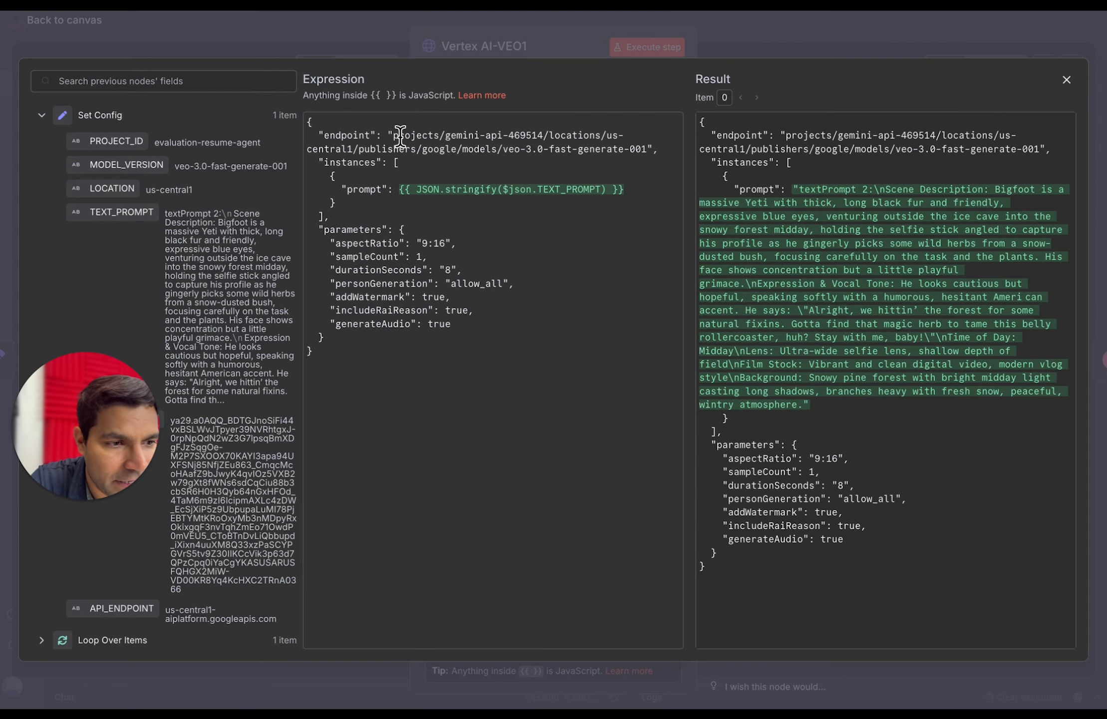
{"action": "left_click_drag", "start_coordinate": [392, 135], "coordinate": [647, 149]}
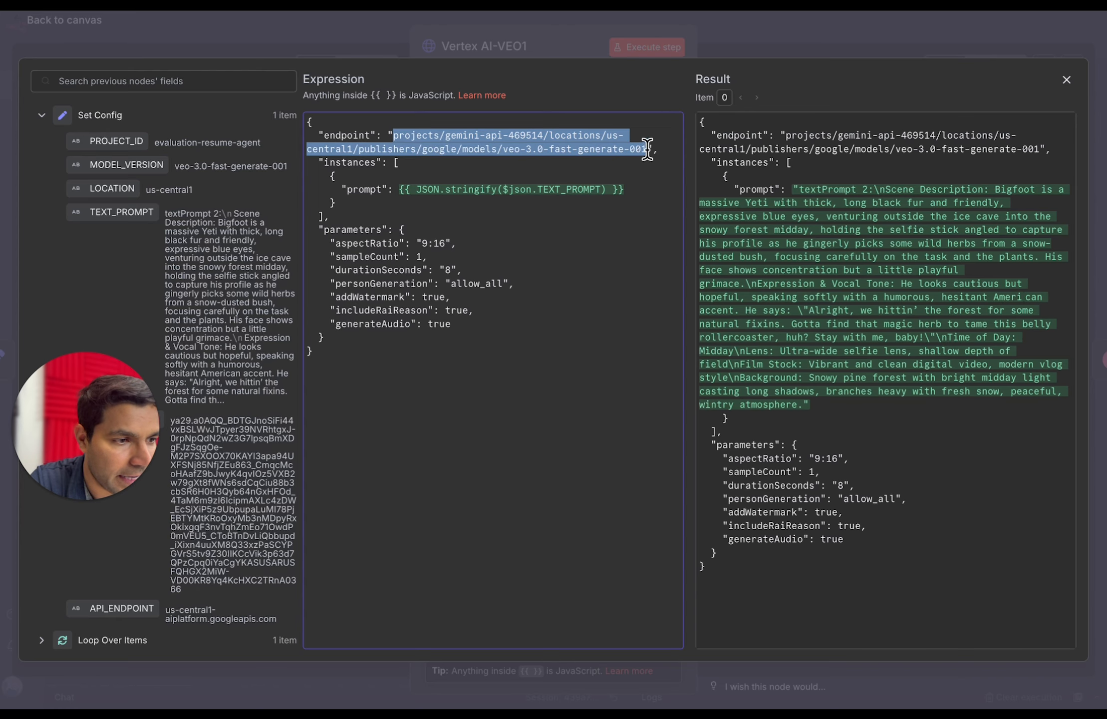
{"action": "left_click_drag", "start_coordinate": [399, 189], "coordinate": [625, 190]}
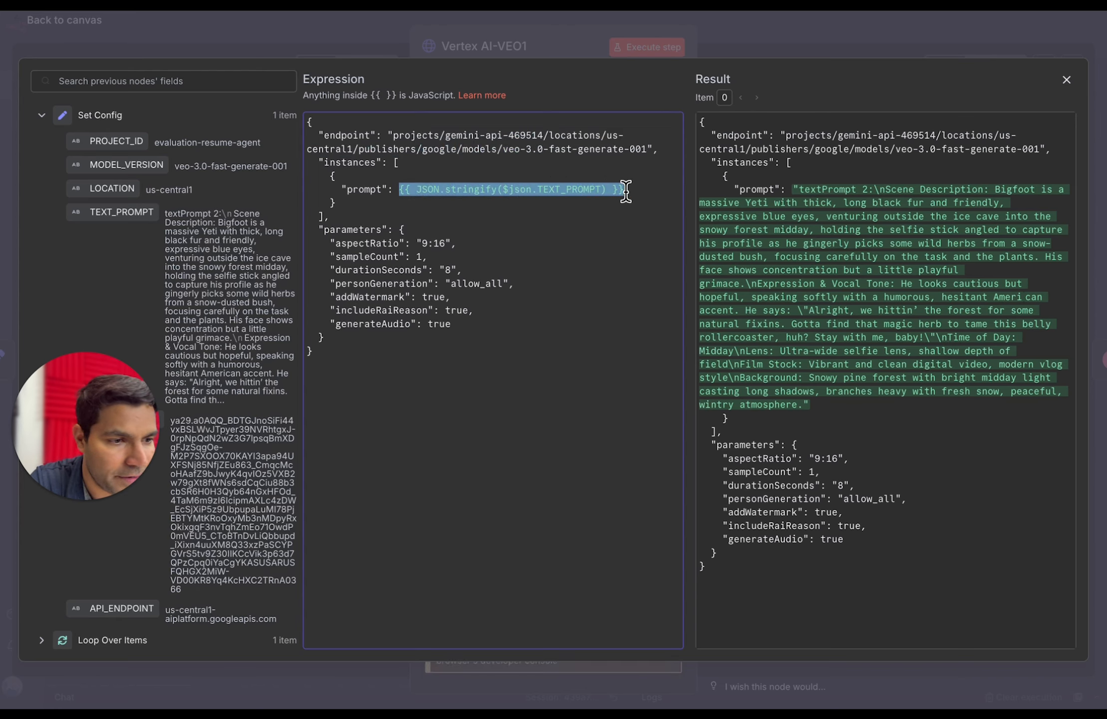
Highlight the parameters block and its durationSeconds entry in the JSON body, then close the expression editor
{"action": "left_click_drag", "start_coordinate": [332, 234], "coordinate": [416, 312]}
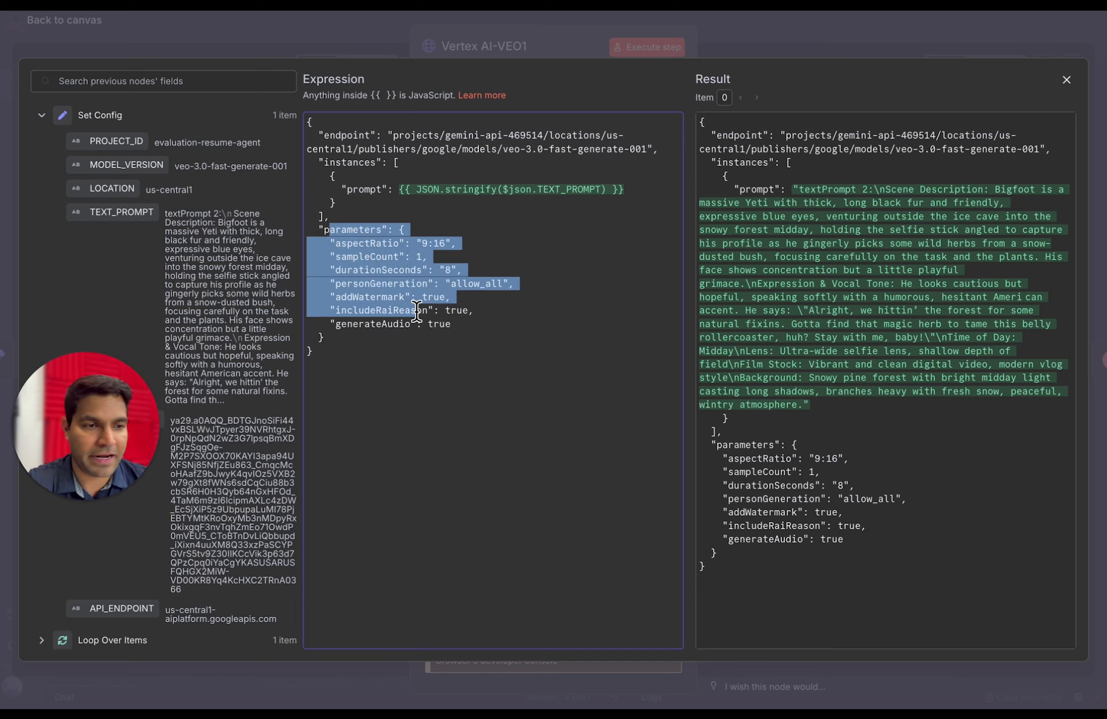
{"action": "left_click", "coordinate": [417, 312]}
{"action": "left_click_drag", "start_coordinate": [422, 243], "coordinate": [345, 269]}
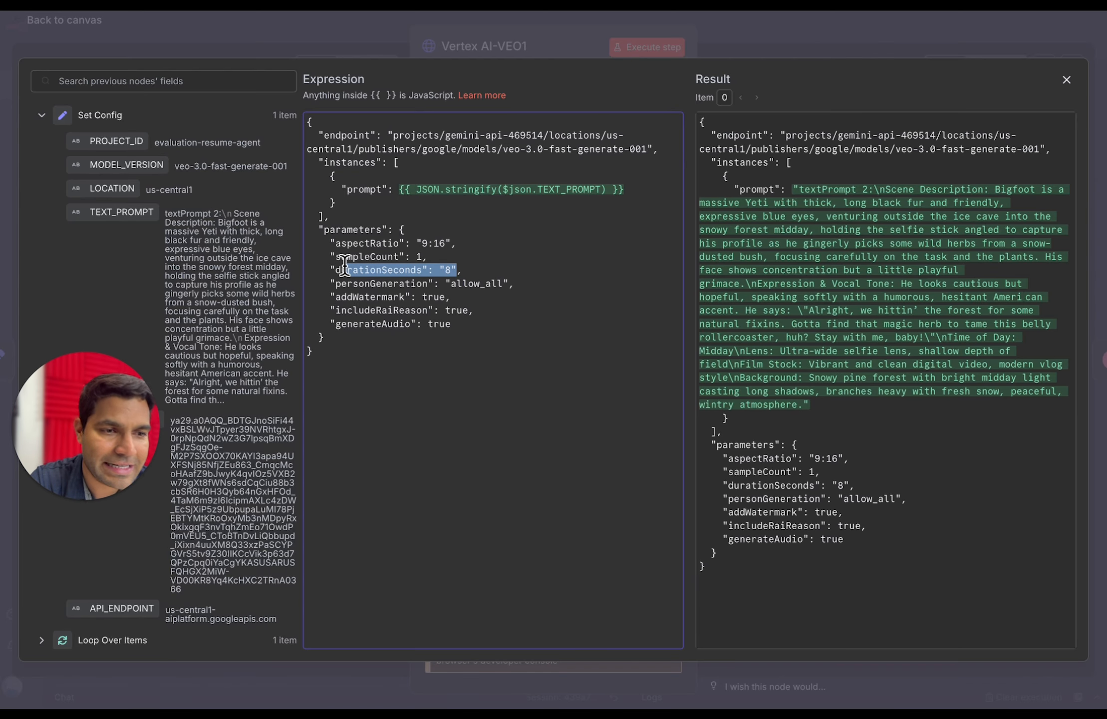
{"action": "left_click", "coordinate": [107, 34]}
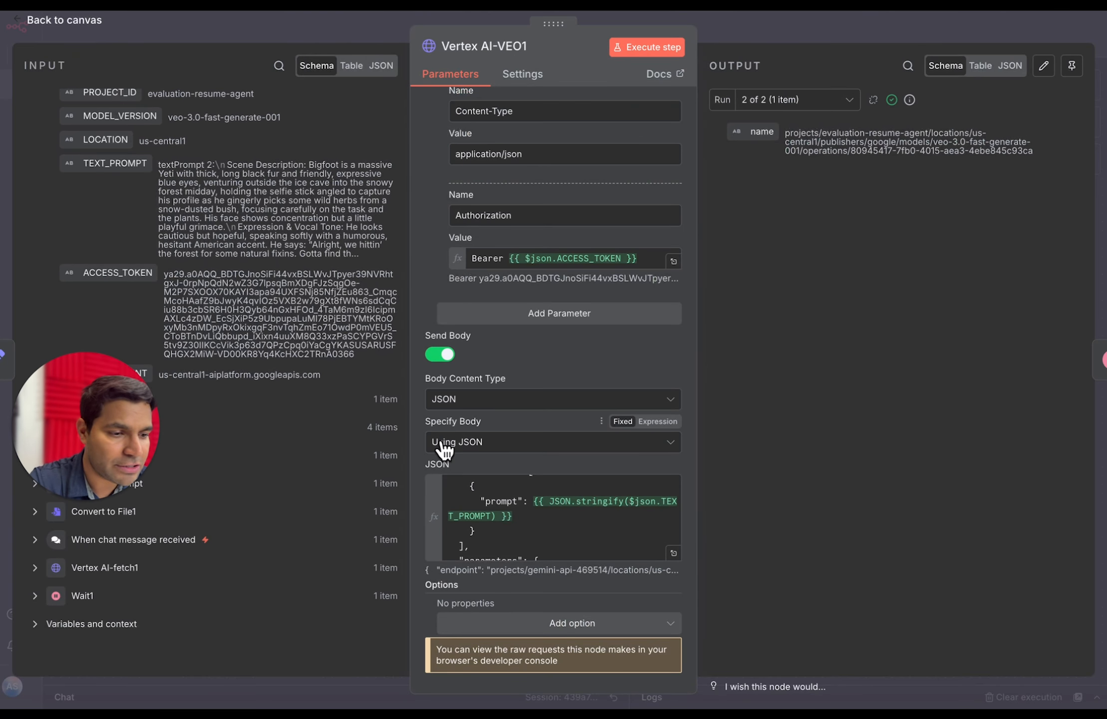
Return to the canvas and examine the connection from Vertex AI-VEO1 through the Wait1 node to Vertex AI-fetch1
{"action": "left_click", "coordinate": [67, 20]}
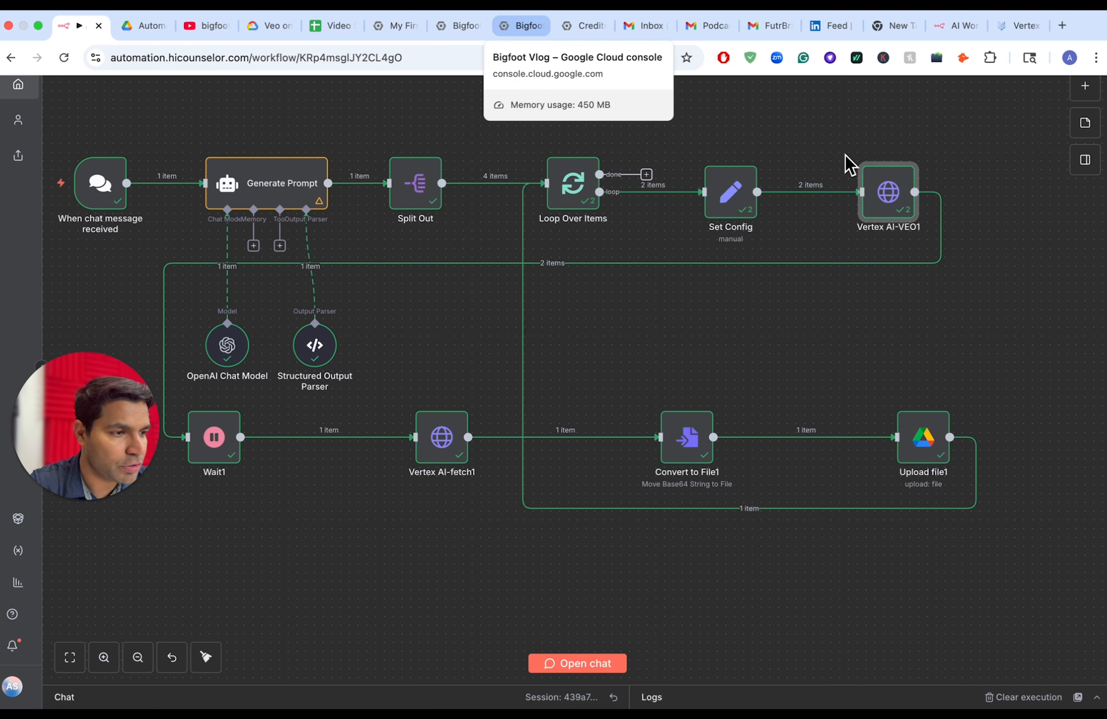
{"action": "mouse_move", "coordinate": [855, 274]}
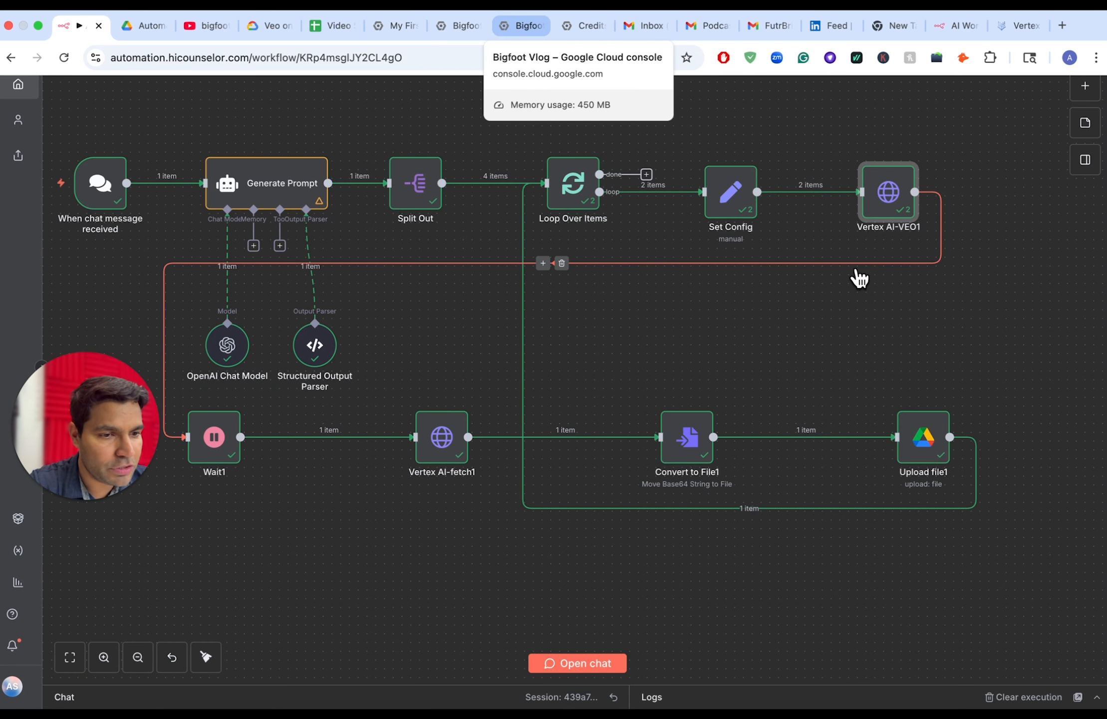
{"action": "scroll", "coordinate": [185, 502], "scroll_direction": "up", "scroll_amount": 5}
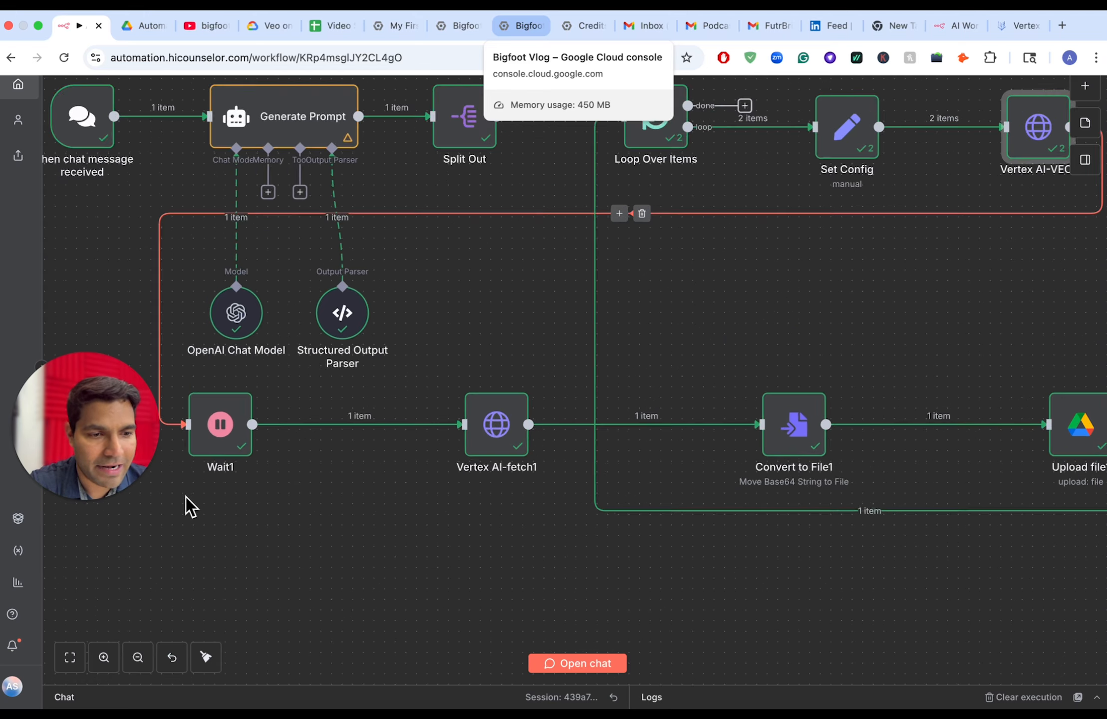
{"action": "mouse_move", "coordinate": [217, 359]}
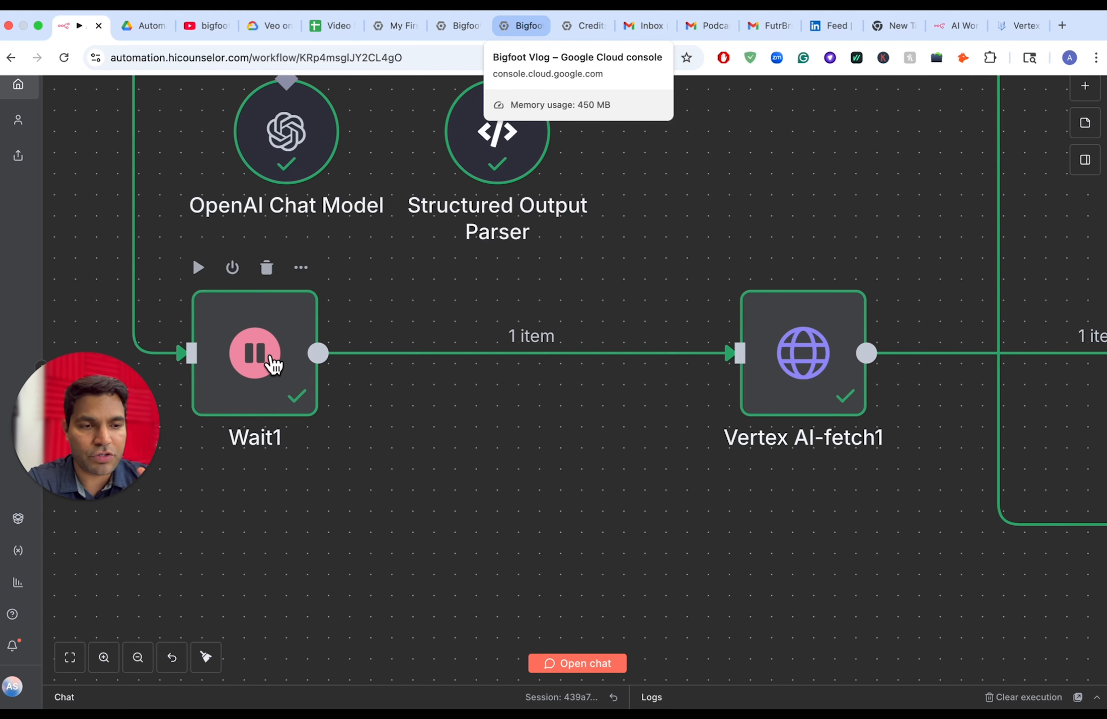
{"action": "scroll", "coordinate": [273, 364], "scroll_direction": "down", "scroll_amount": 5}
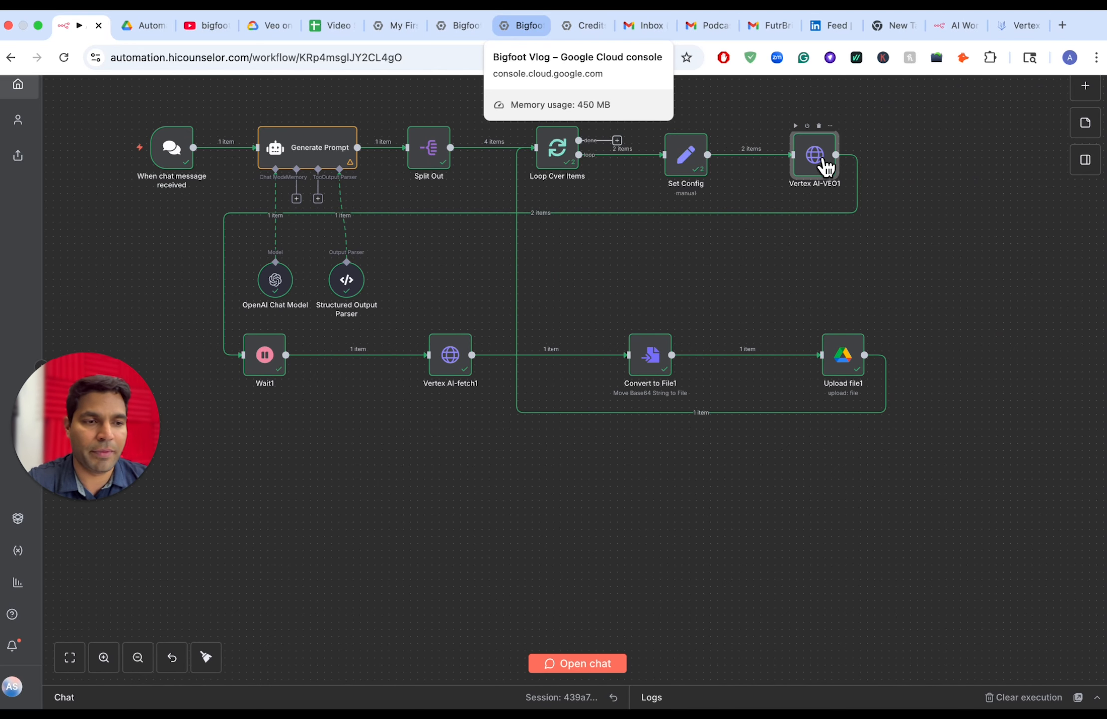
{"action": "scroll", "coordinate": [267, 352], "scroll_direction": "up", "scroll_amount": 3}
{"action": "scroll", "coordinate": [268, 350], "scroll_direction": "up", "scroll_amount": 1}
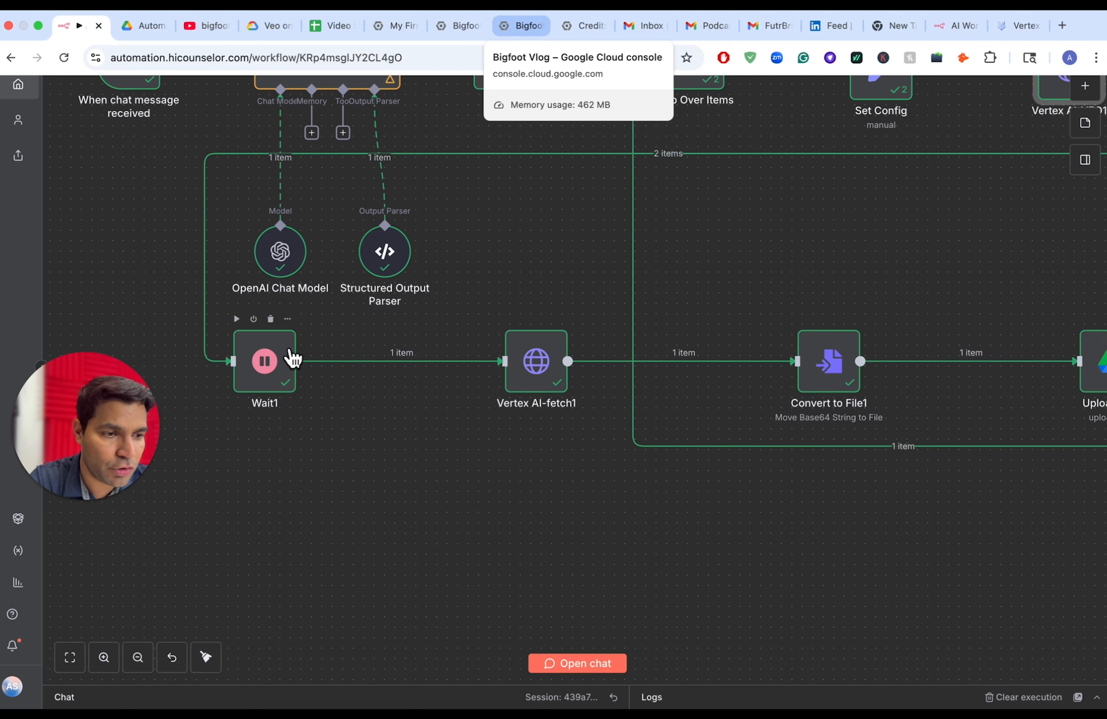
{"action": "scroll", "coordinate": [300, 359], "scroll_direction": "up", "scroll_amount": 2}
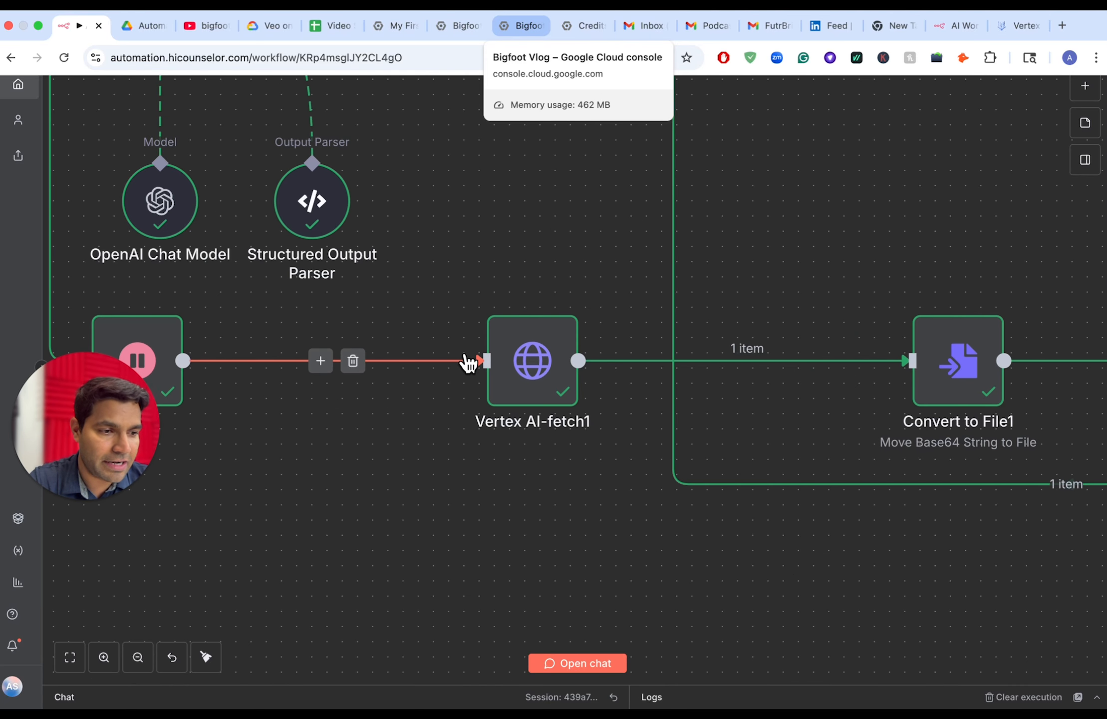
{"action": "scroll", "coordinate": [476, 364], "scroll_direction": "down", "scroll_amount": 3}
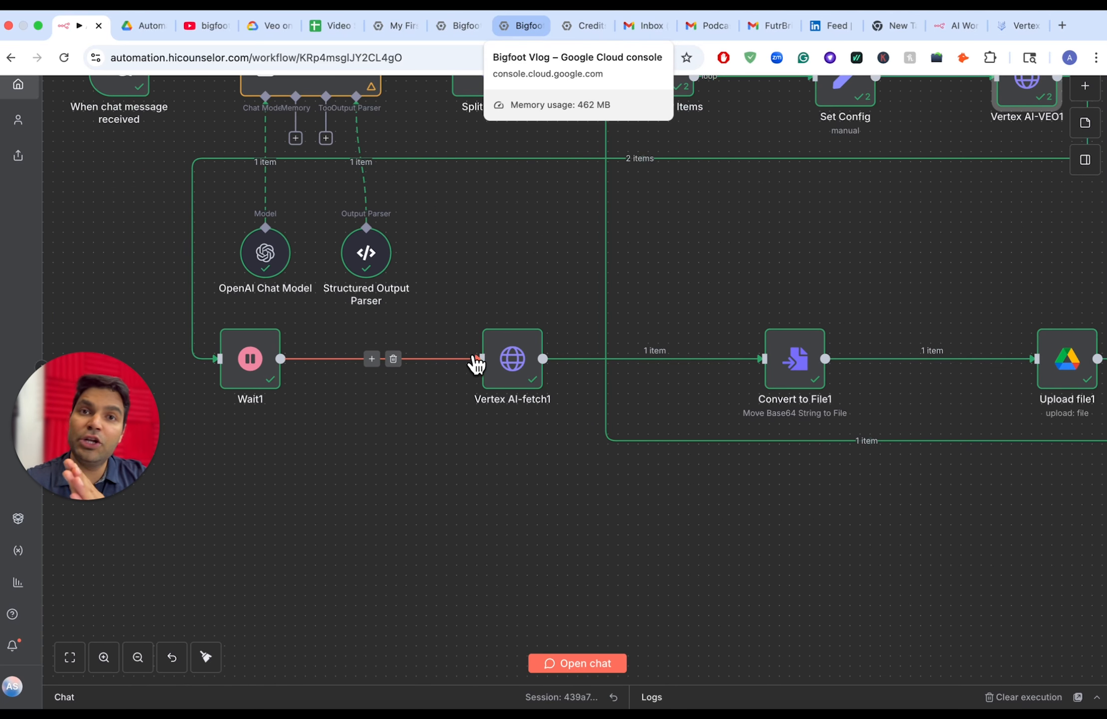
{"action": "scroll", "coordinate": [477, 363], "scroll_direction": "down", "scroll_amount": 3}
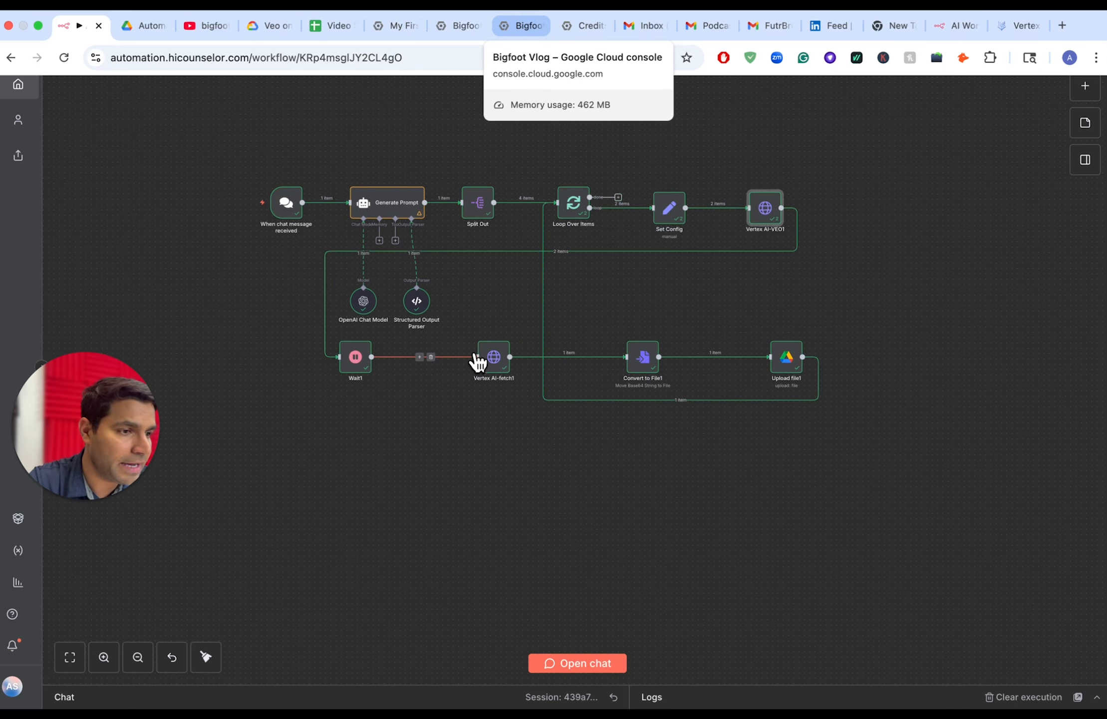
Open the Vertex AI-VEO1 node, highlight the operation name in its output, and return to the canvas
{"action": "double_click", "coordinate": [754, 216]}
{"action": "mouse_move", "coordinate": [988, 76]}
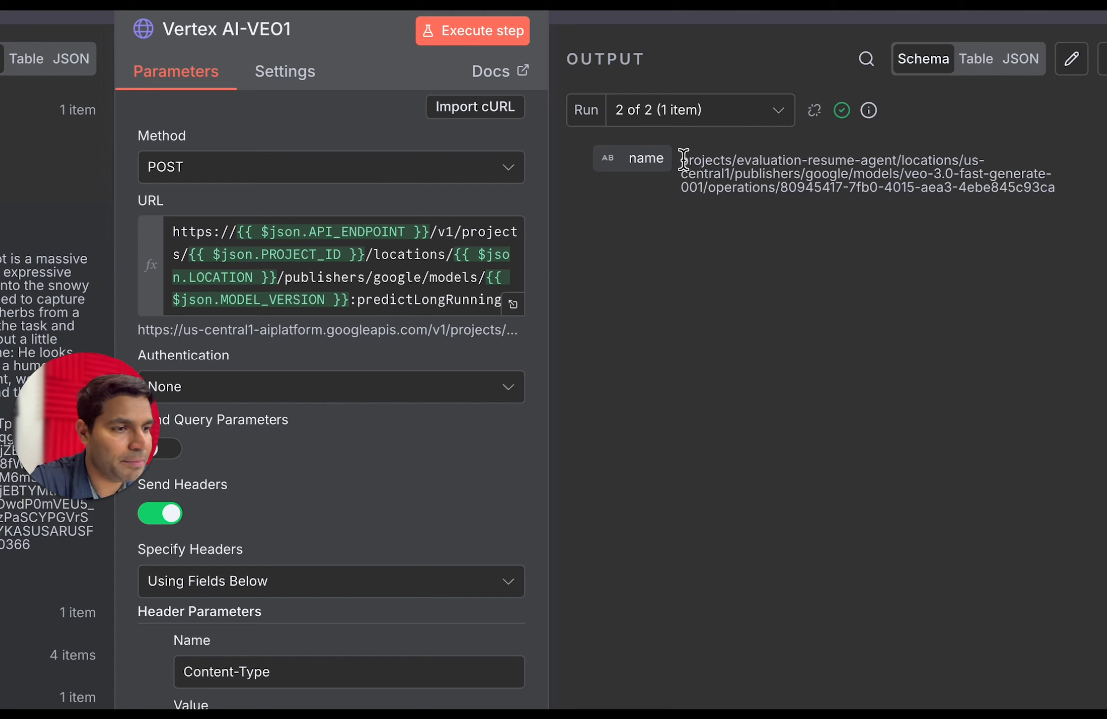
{"action": "left_click_drag", "start_coordinate": [689, 160], "coordinate": [968, 174]}
{"action": "left_click", "coordinate": [965, 173]}
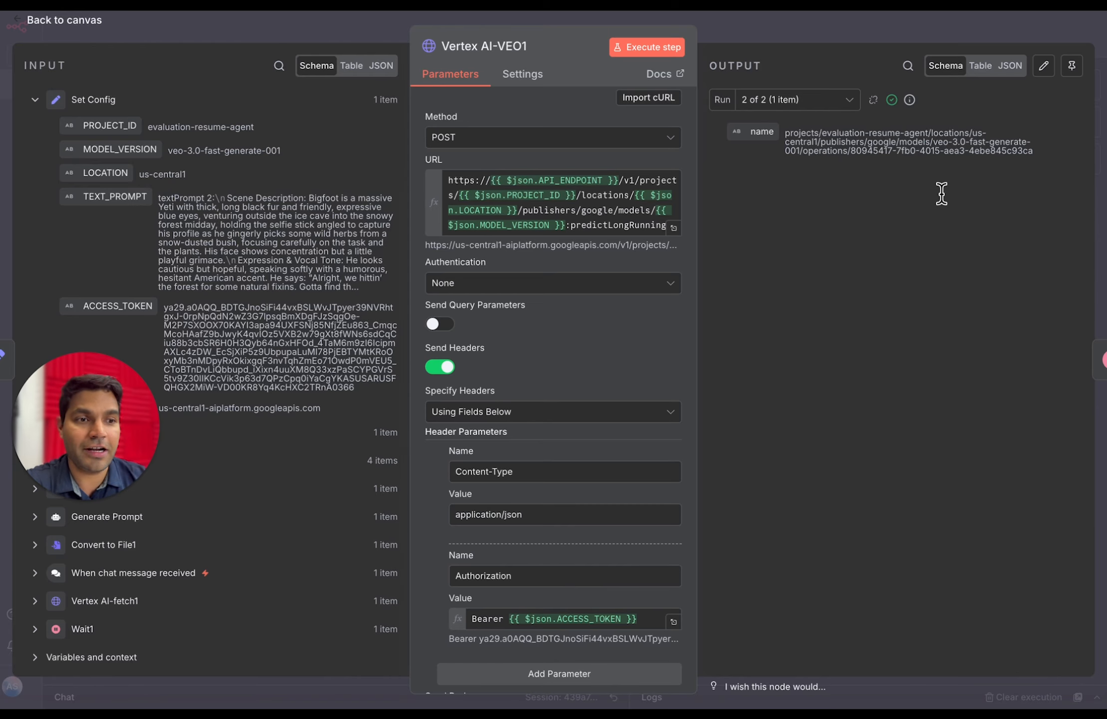
{"action": "left_click", "coordinate": [53, 22]}
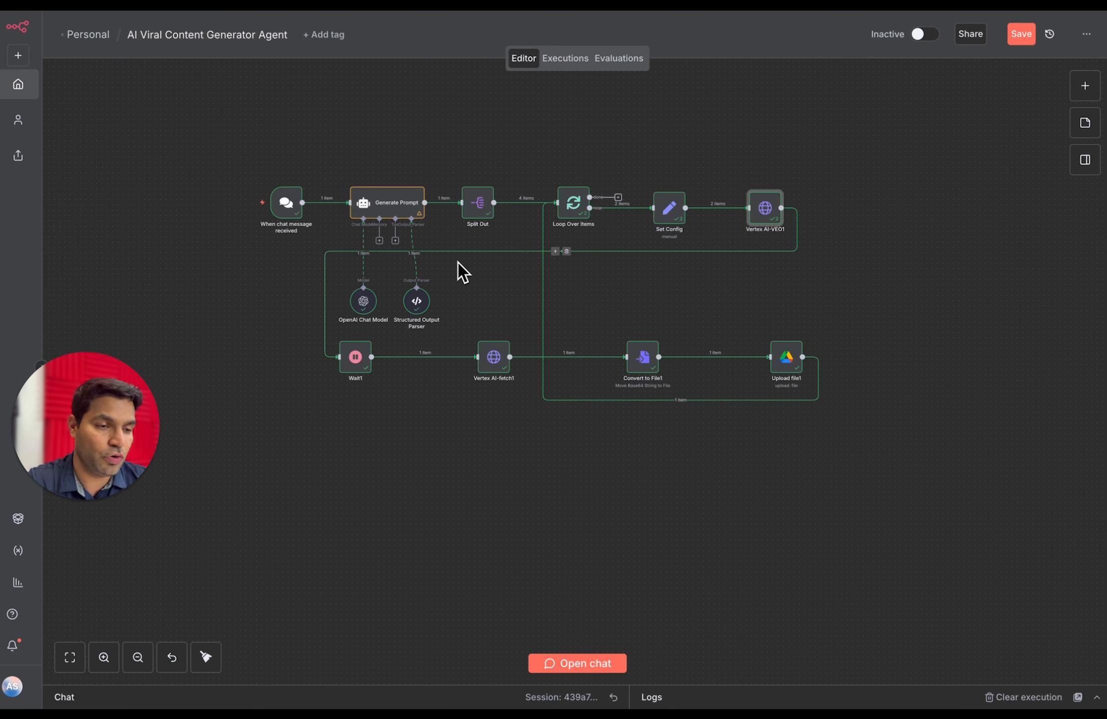
Locate the Vertex AI-fetch1 node on the canvas and search the node library for "http"
{"action": "scroll", "coordinate": [497, 314], "scroll_direction": "up", "scroll_amount": 5}
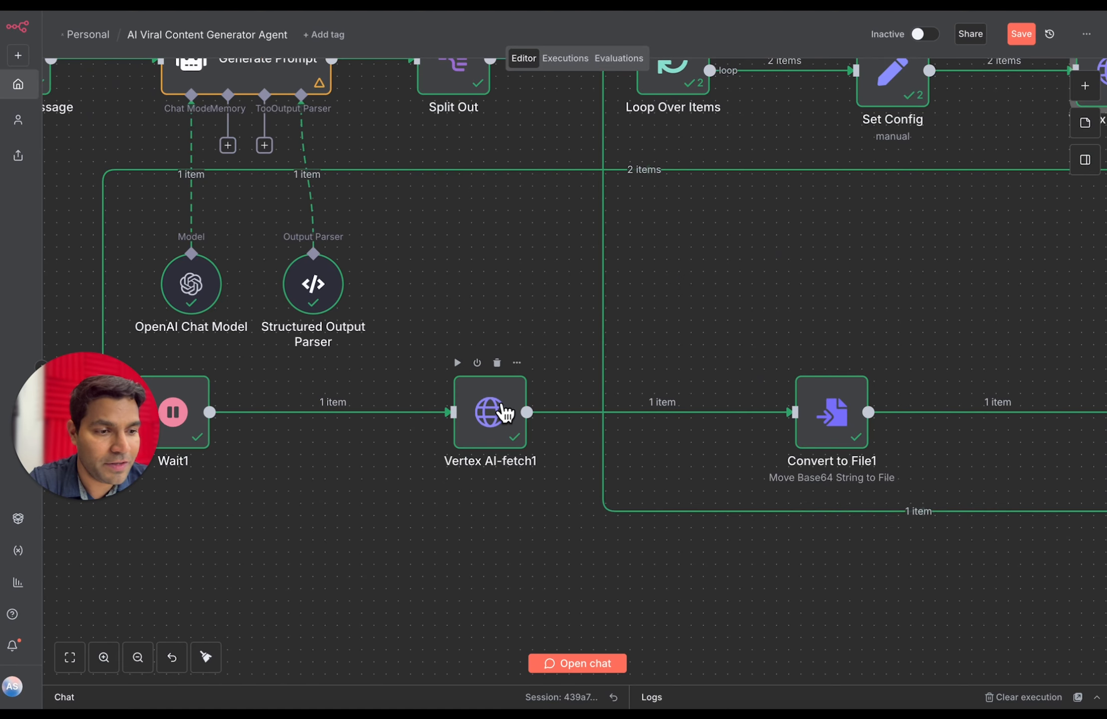
{"action": "scroll", "coordinate": [518, 437], "scroll_direction": "down", "scroll_amount": 5}
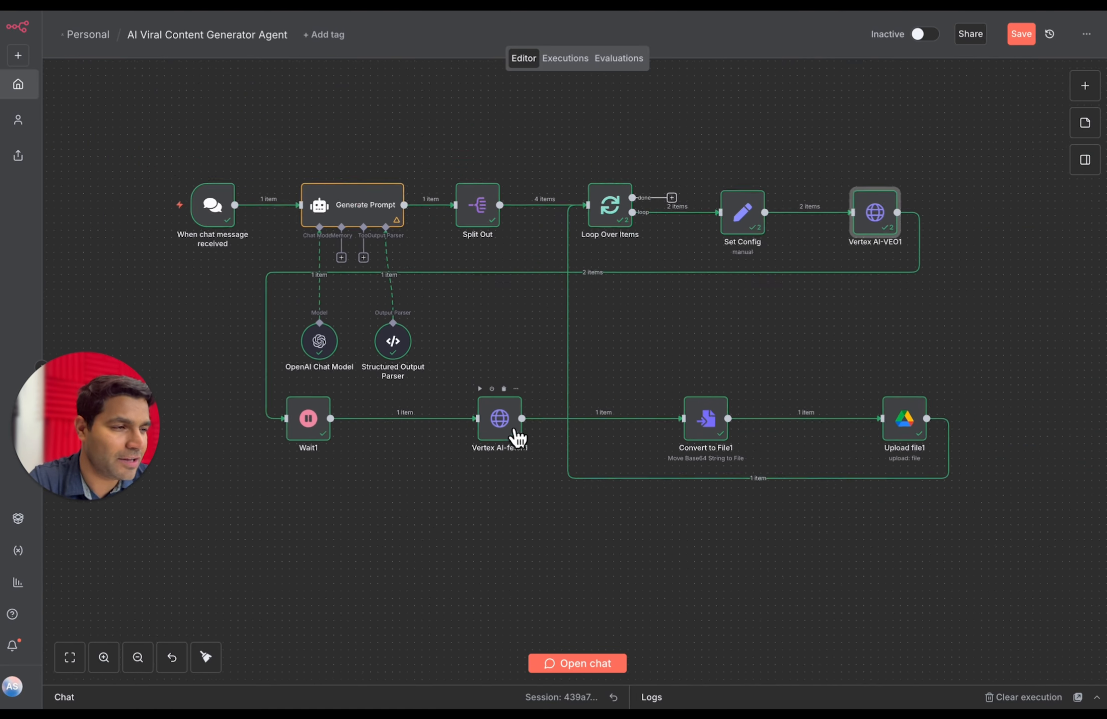
{"action": "left_click", "coordinate": [1079, 86]}
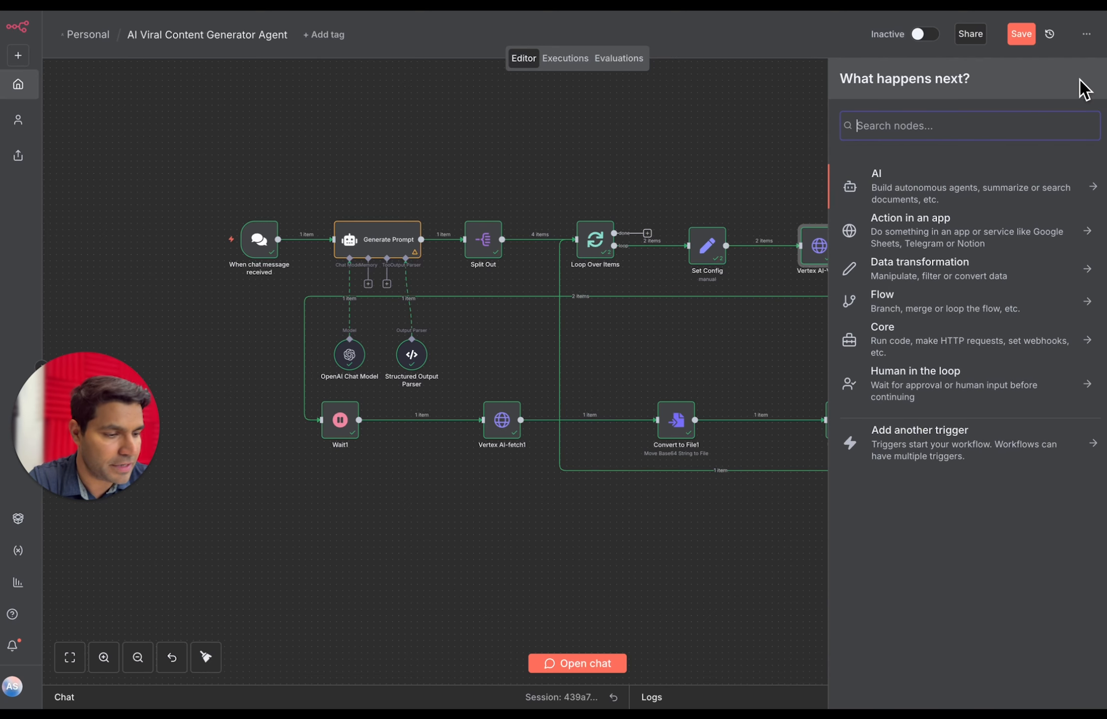
{"action": "type", "text": "http"}
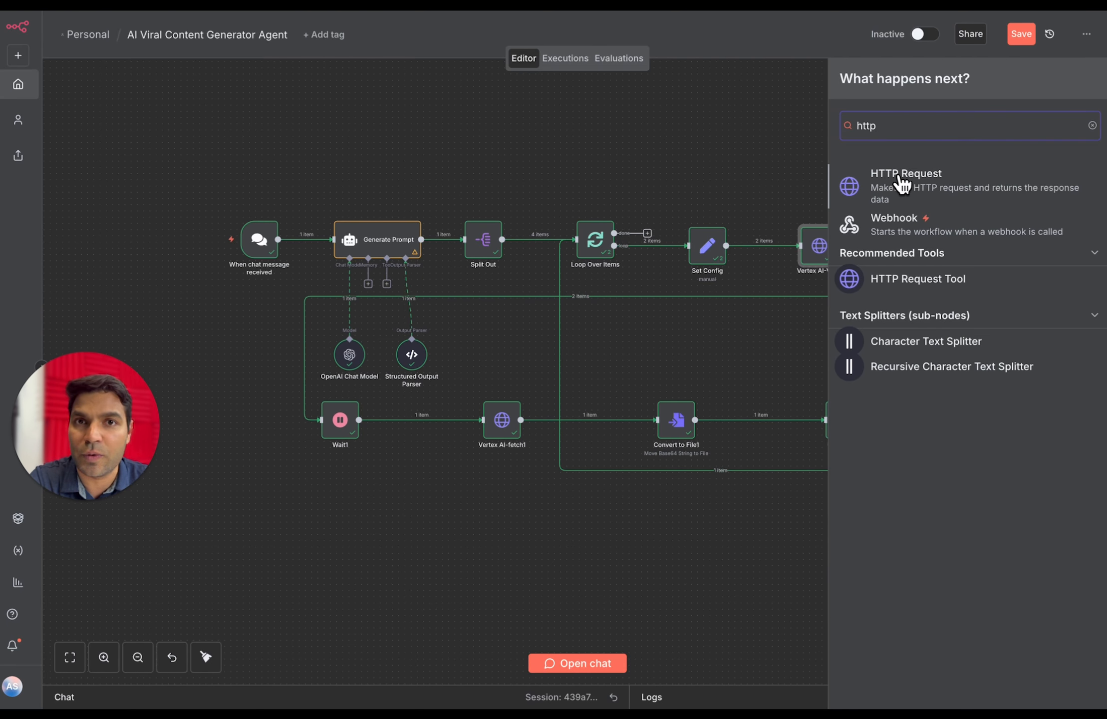
Open the Vertex AI-fetch1 node, review its URL, headers and JSON body, and highlight the name value from Wait1
{"action": "double_click", "coordinate": [502, 419]}
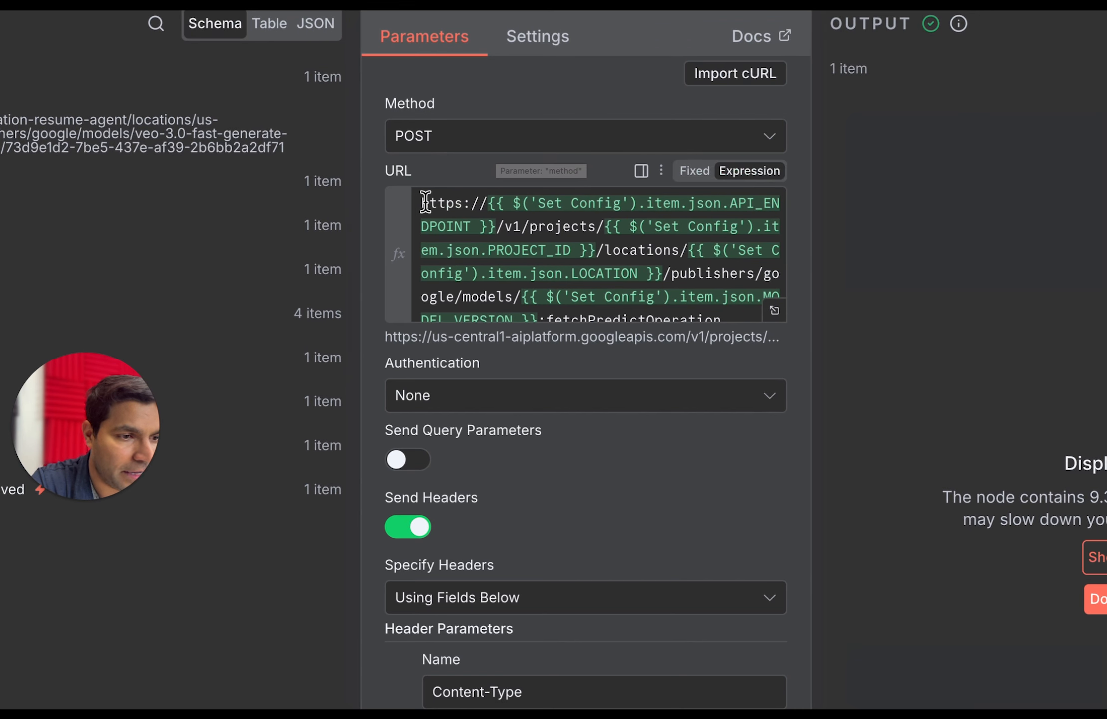
{"action": "scroll", "coordinate": [675, 265], "scroll_direction": "down", "scroll_amount": 5}
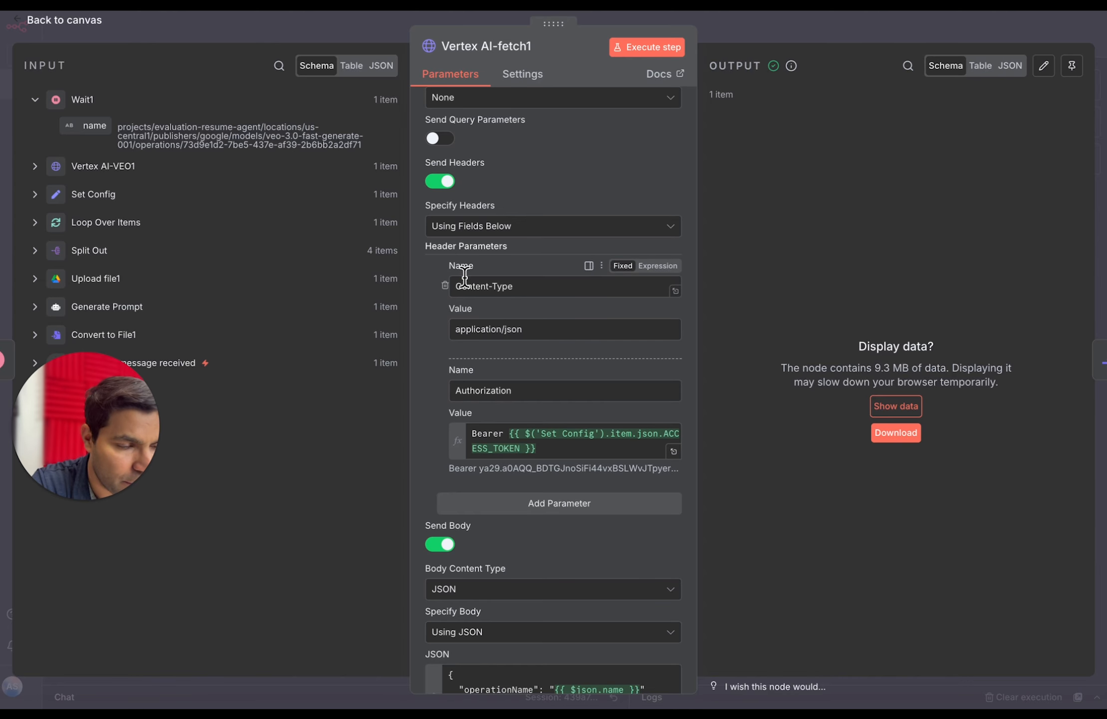
{"action": "scroll", "coordinate": [477, 387], "scroll_direction": "down", "scroll_amount": 4}
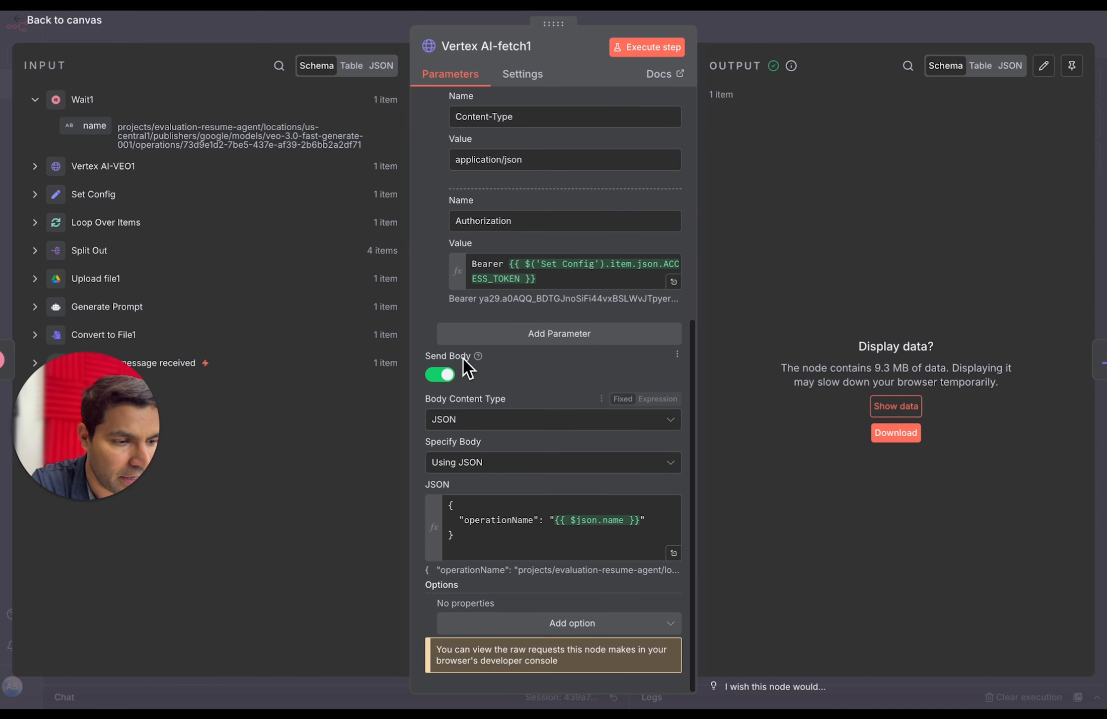
{"action": "mouse_move", "coordinate": [577, 523]}
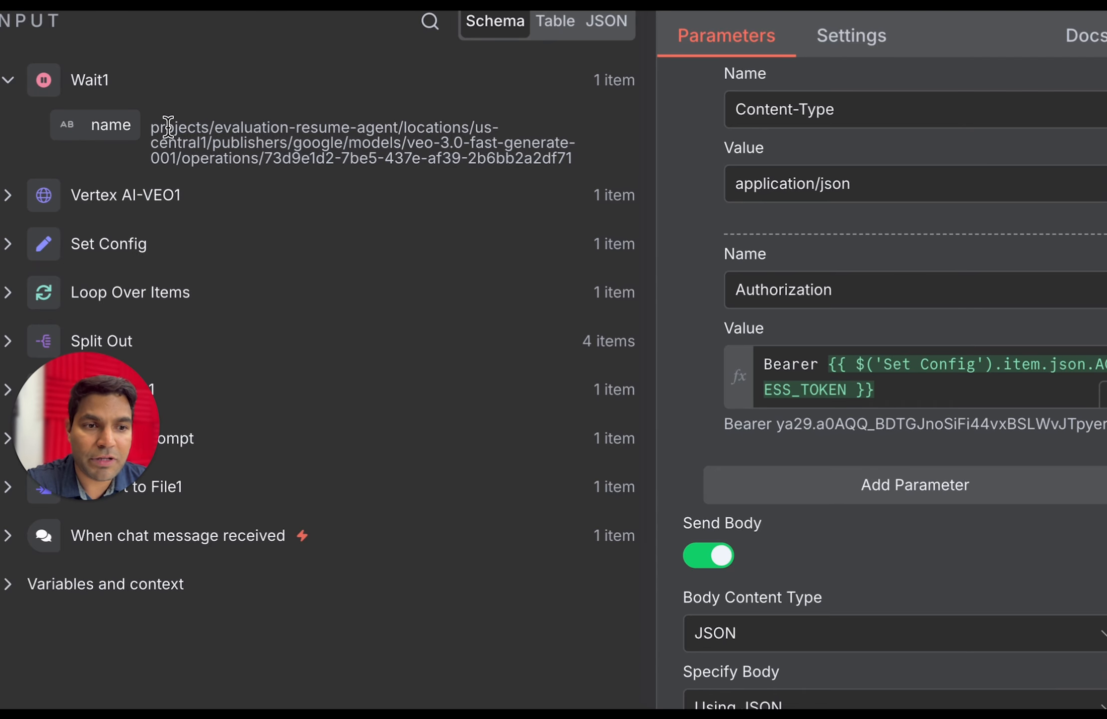
{"action": "left_click_drag", "start_coordinate": [155, 126], "coordinate": [374, 158]}
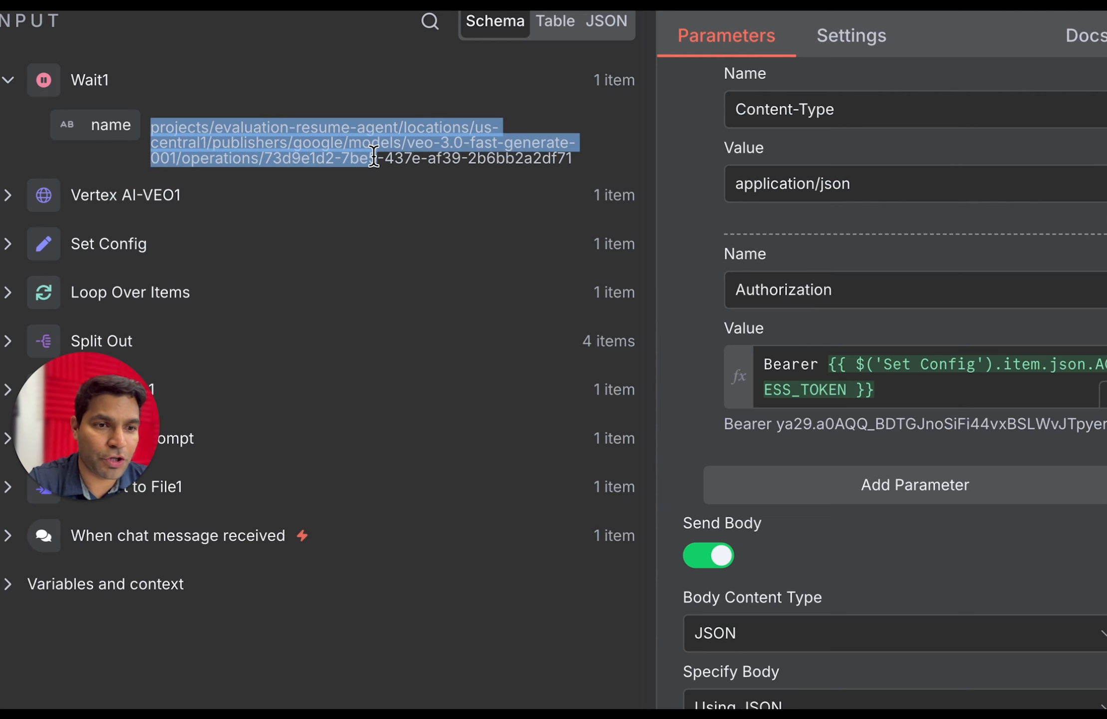
{"action": "left_click", "coordinate": [374, 157]}
Try inserting the Wait1 name field into the JSON body, undo it, and highlight the {{ $json.name }} expression for operationName
{"action": "left_click_drag", "start_coordinate": [87, 124], "coordinate": [609, 548]}
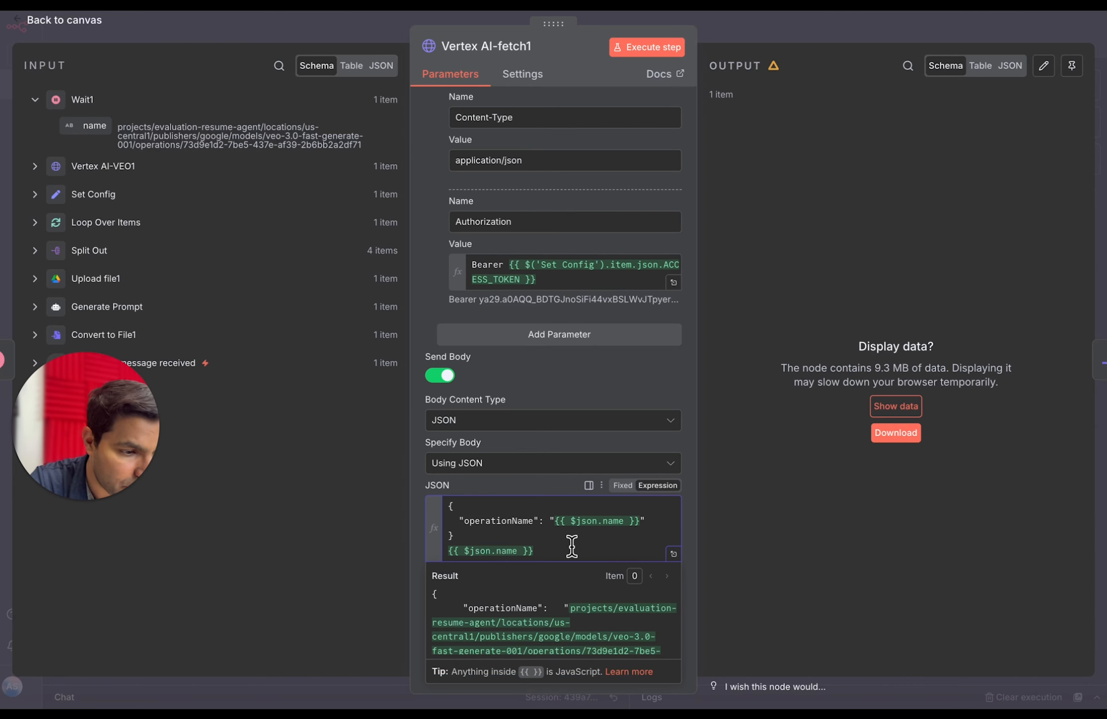
{"action": "key", "text": "ctrl+z"}
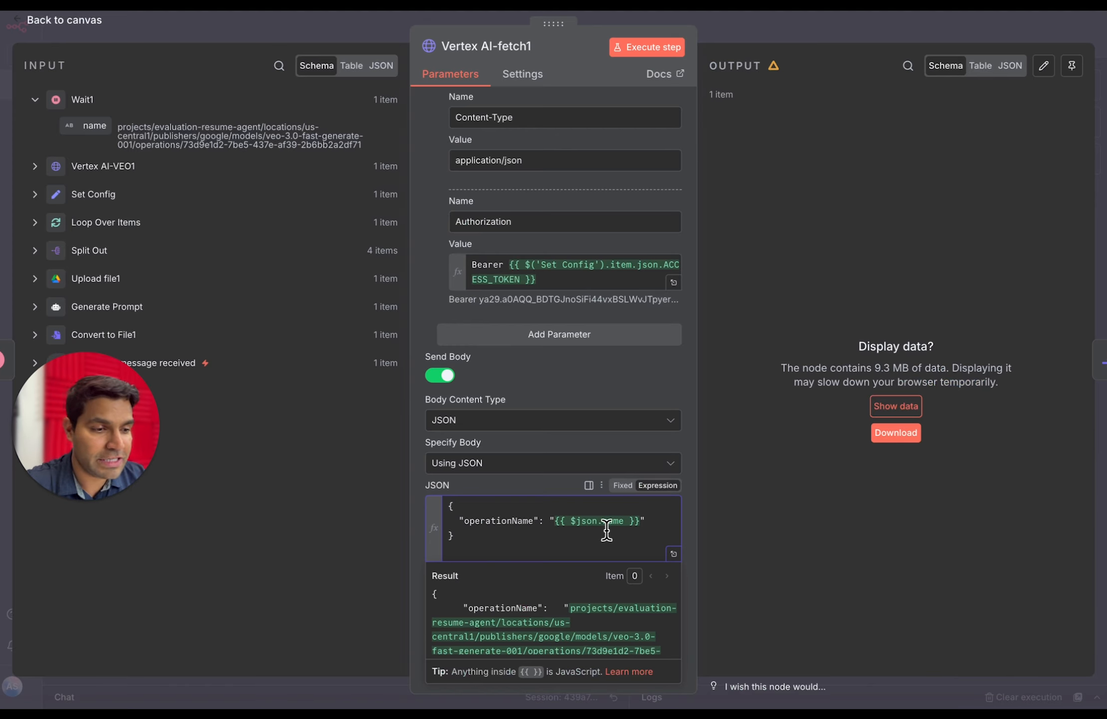
{"action": "left_click_drag", "start_coordinate": [649, 521], "coordinate": [563, 524]}
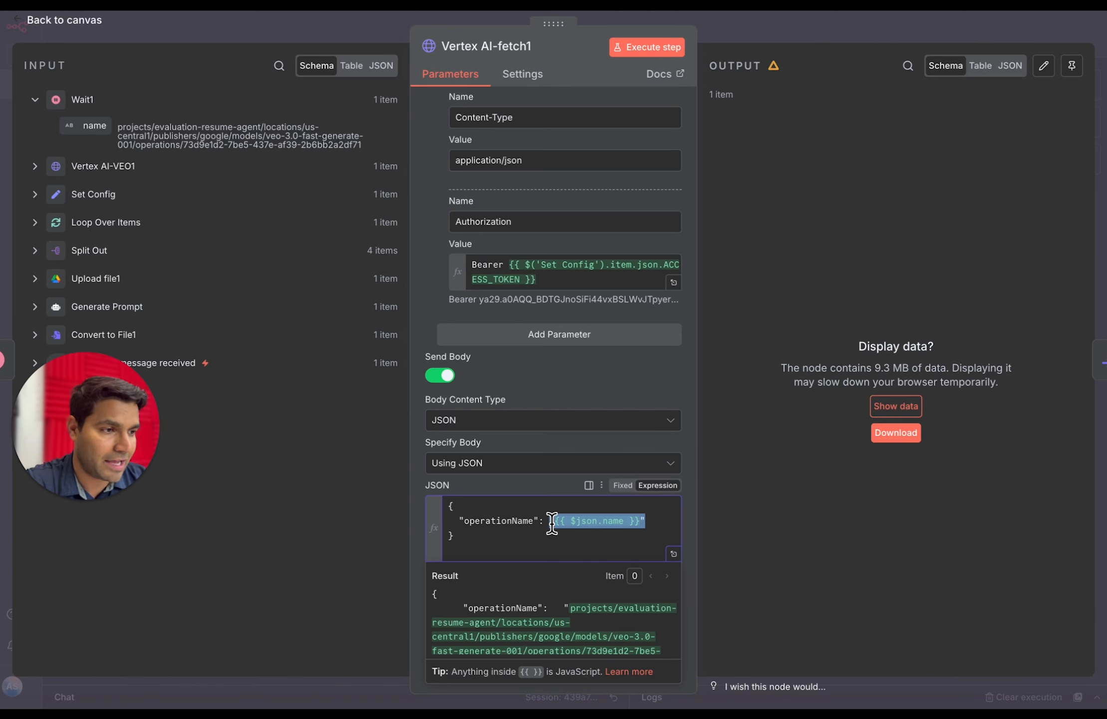
{"action": "left_click", "coordinate": [800, 205]}
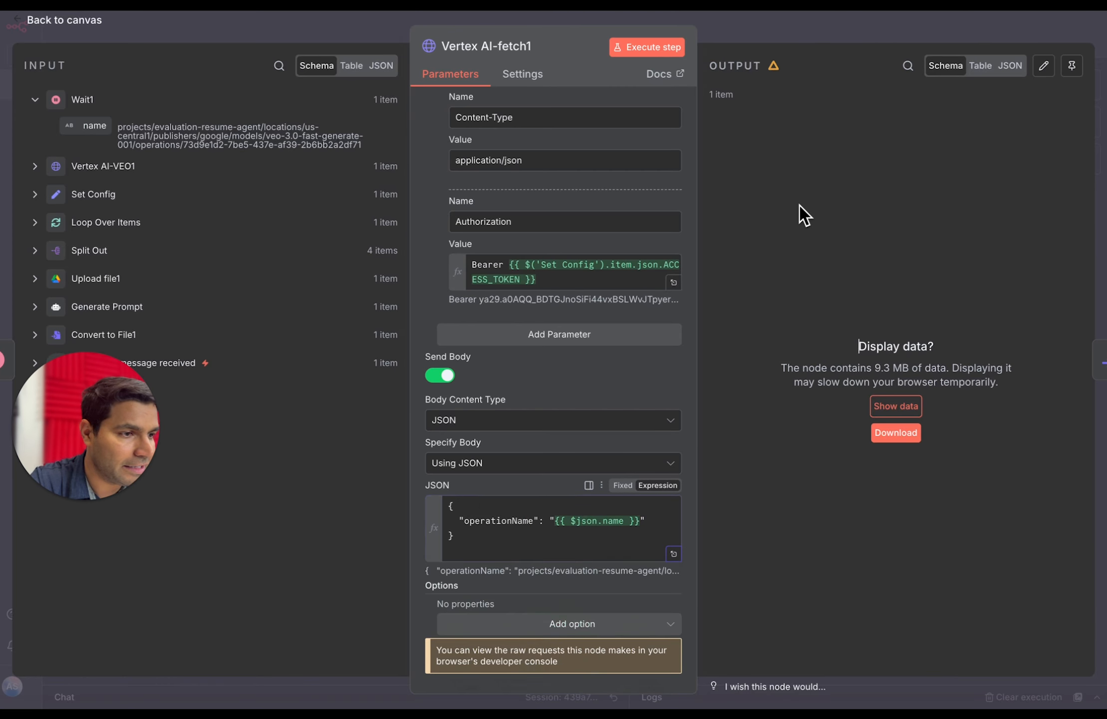
Show the Vertex AI-fetch1 output data, highlight the bytesBase64Encoded value and its field name, and return to the canvas
{"action": "left_click", "coordinate": [914, 417]}
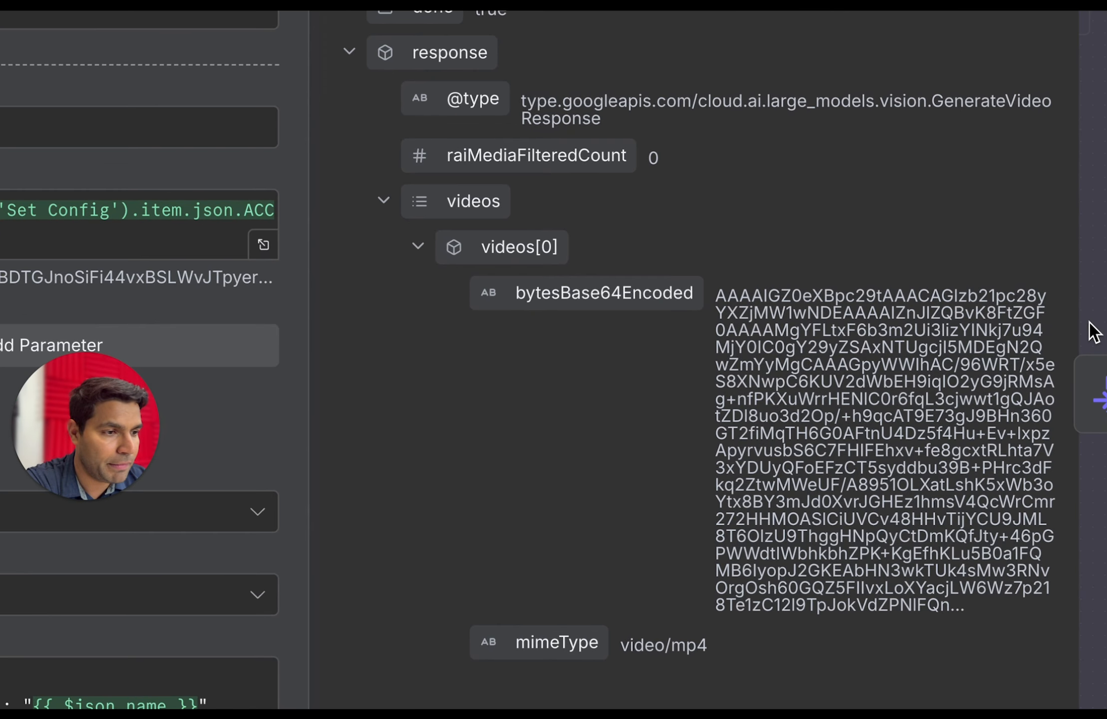
{"action": "left_click_drag", "start_coordinate": [739, 296], "coordinate": [959, 587]}
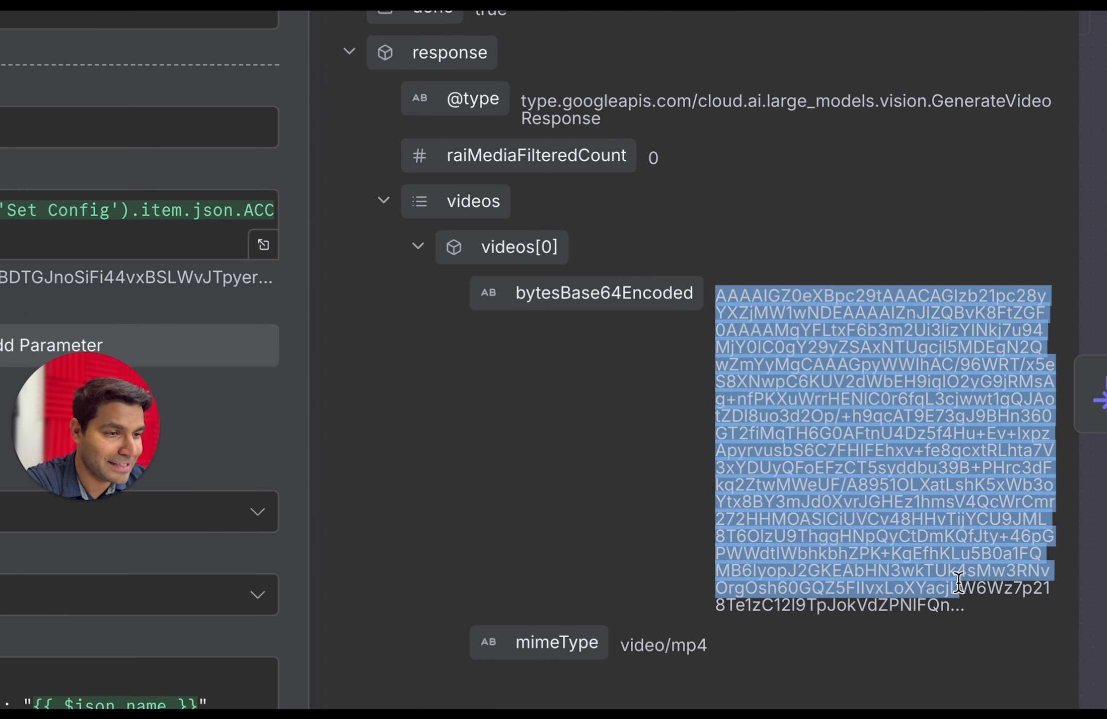
{"action": "left_click", "coordinate": [559, 290]}
{"action": "left_click_drag", "start_coordinate": [558, 291], "coordinate": [698, 293]}
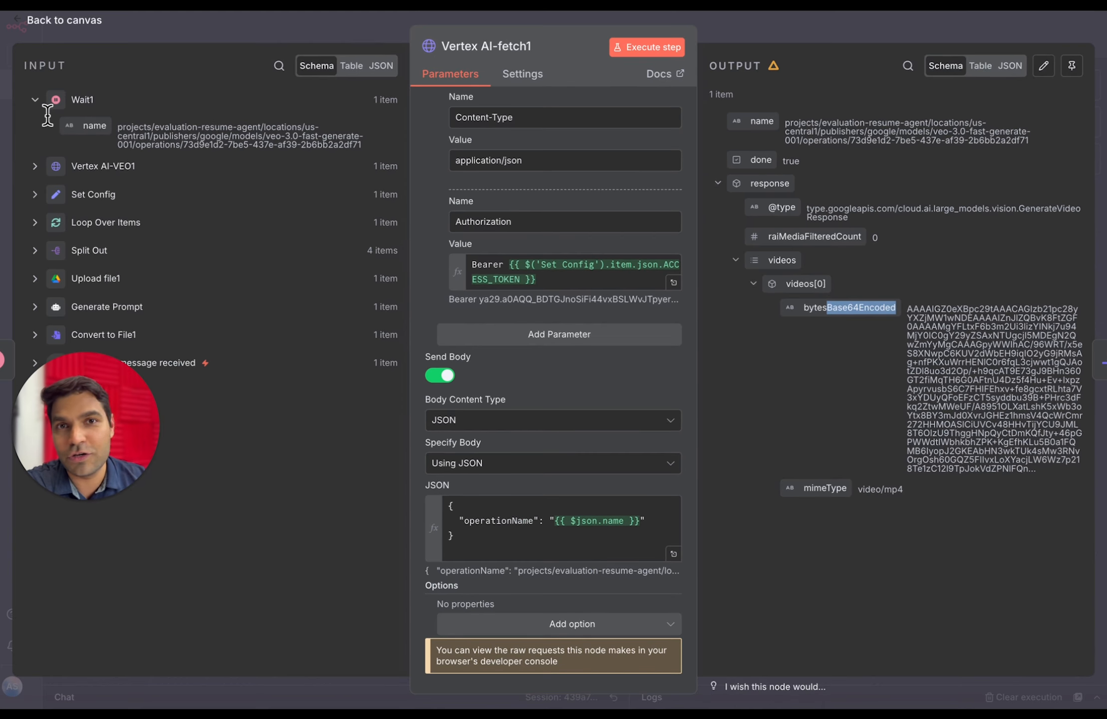
{"action": "left_click", "coordinate": [81, 23]}
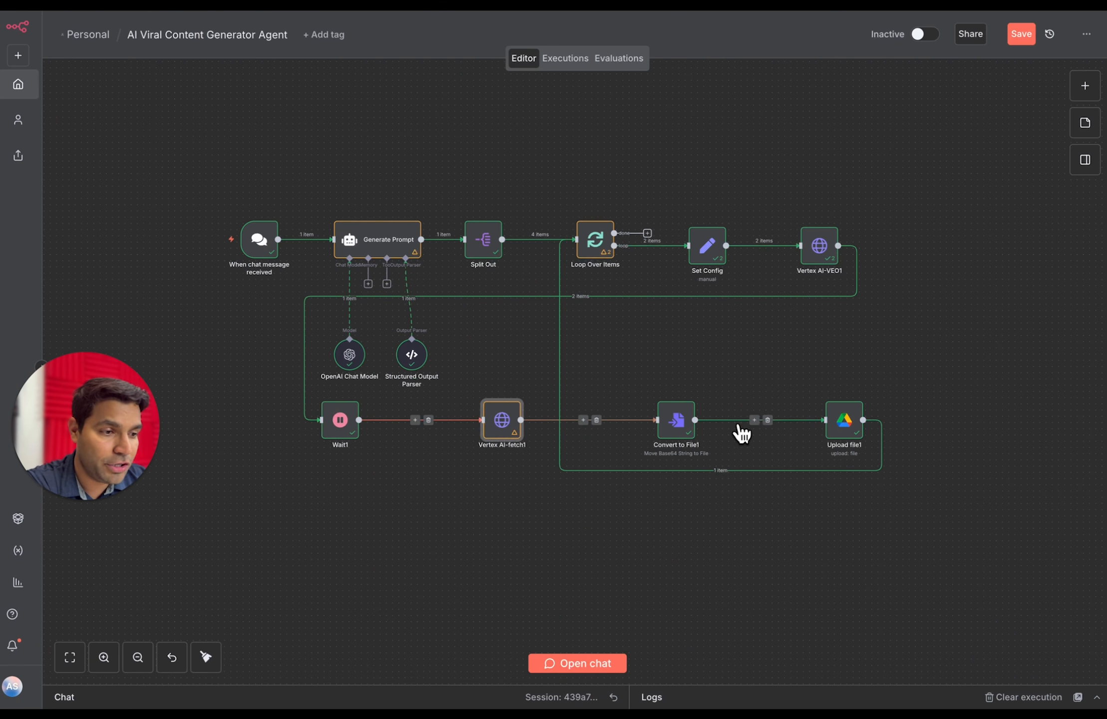
Open the Convert to File1 node, show its input data, and highlight the Base64 string and the output's mp4 file extension
{"action": "scroll", "coordinate": [764, 431], "scroll_direction": "up", "scroll_amount": 5}
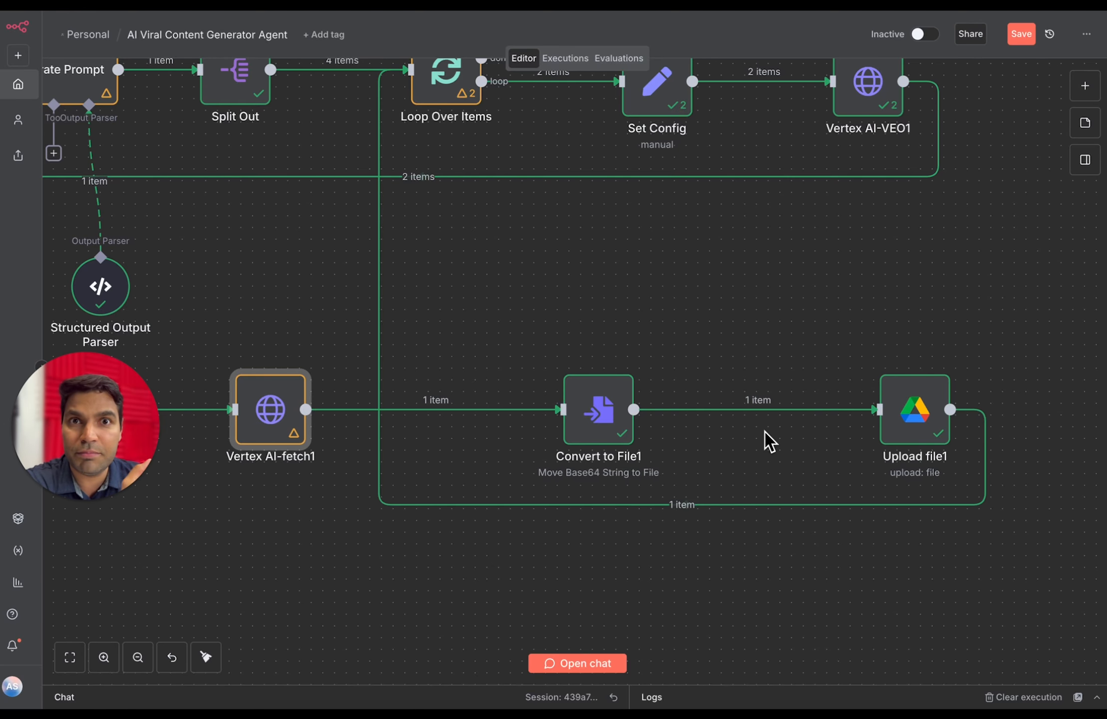
{"action": "mouse_move", "coordinate": [626, 450]}
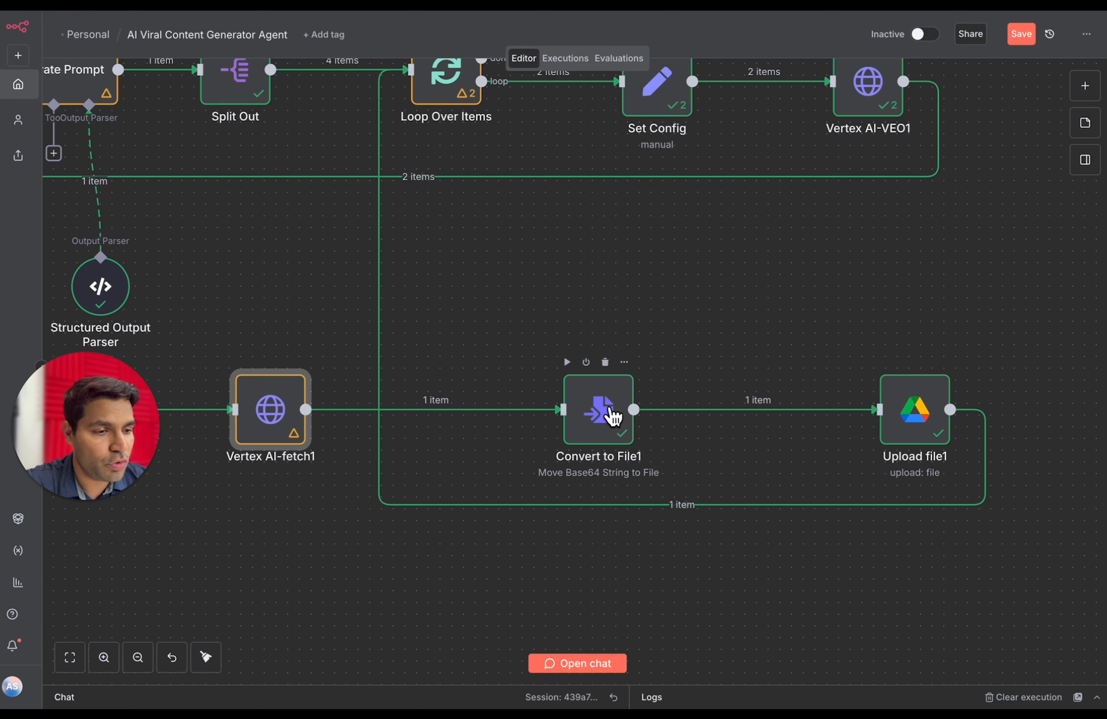
{"action": "double_click", "coordinate": [603, 408]}
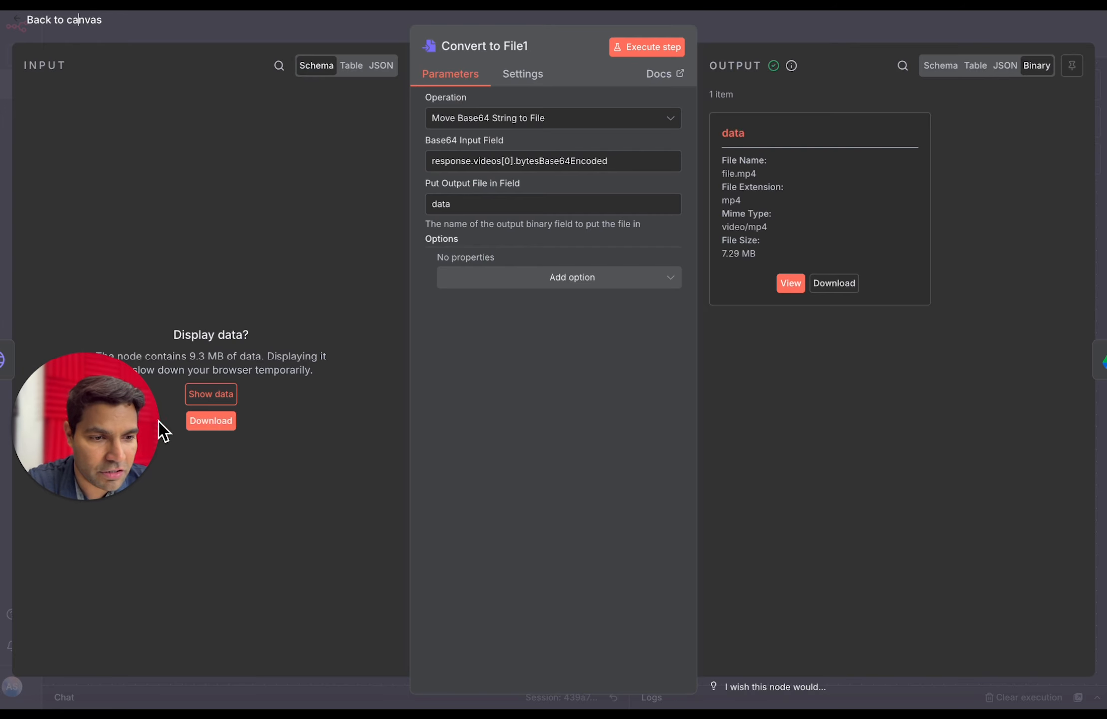
{"action": "left_click", "coordinate": [213, 392]}
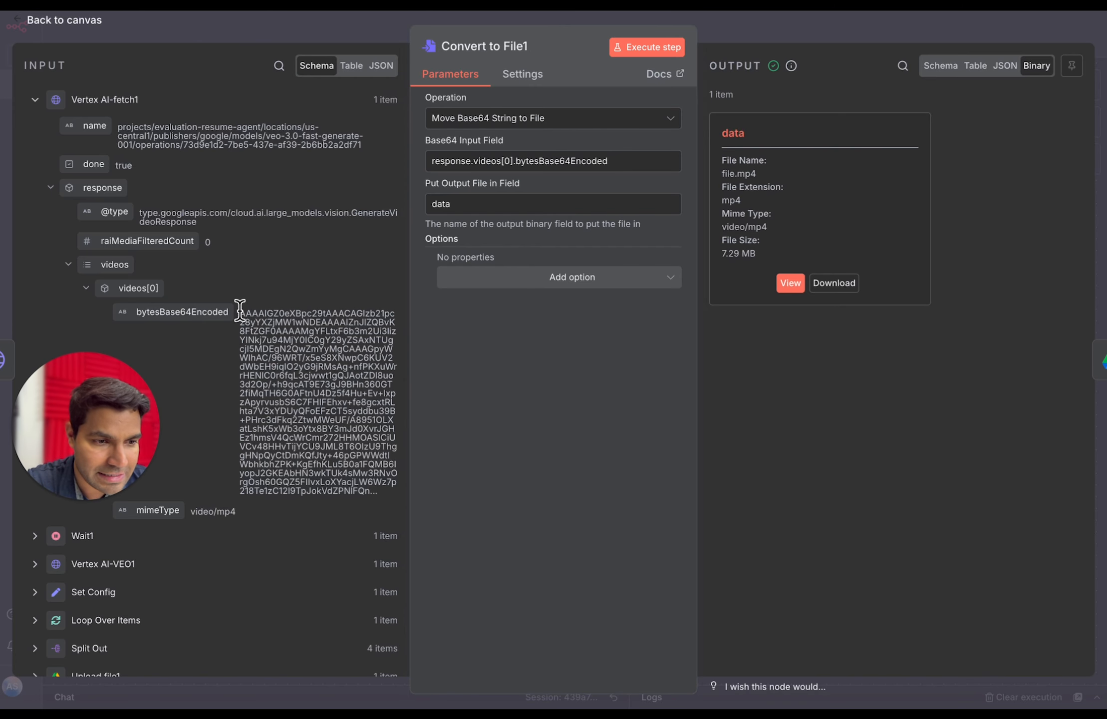
{"action": "left_click_drag", "start_coordinate": [240, 311], "coordinate": [373, 500]}
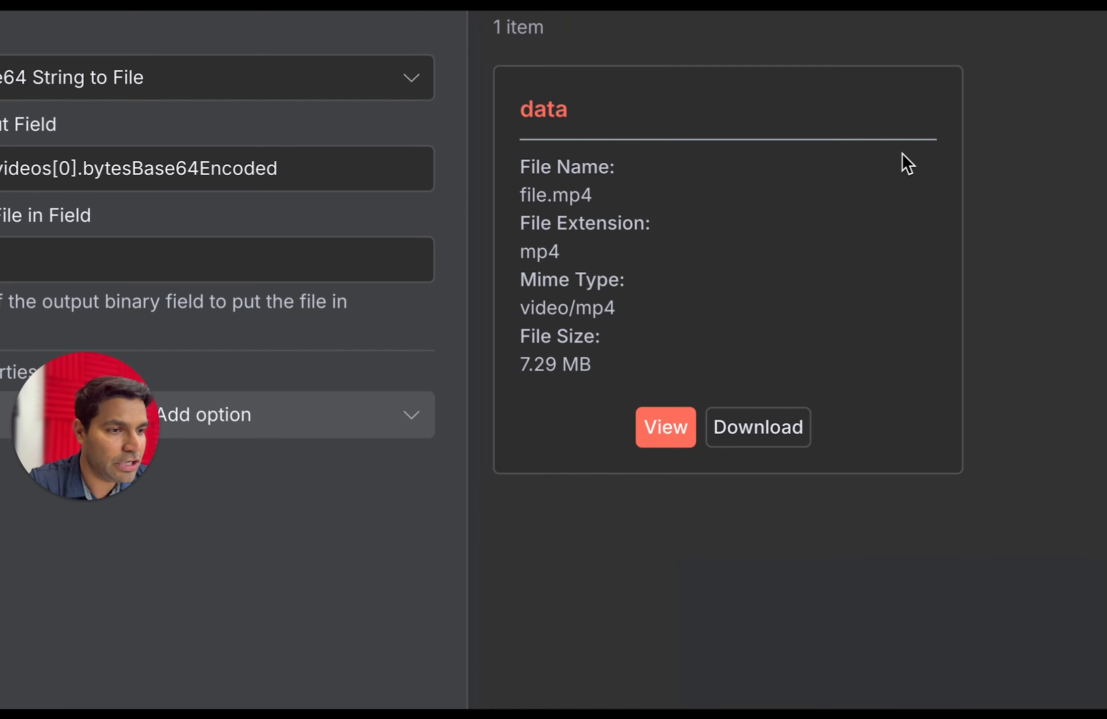
{"action": "left_click_drag", "start_coordinate": [745, 202], "coordinate": [722, 198]}
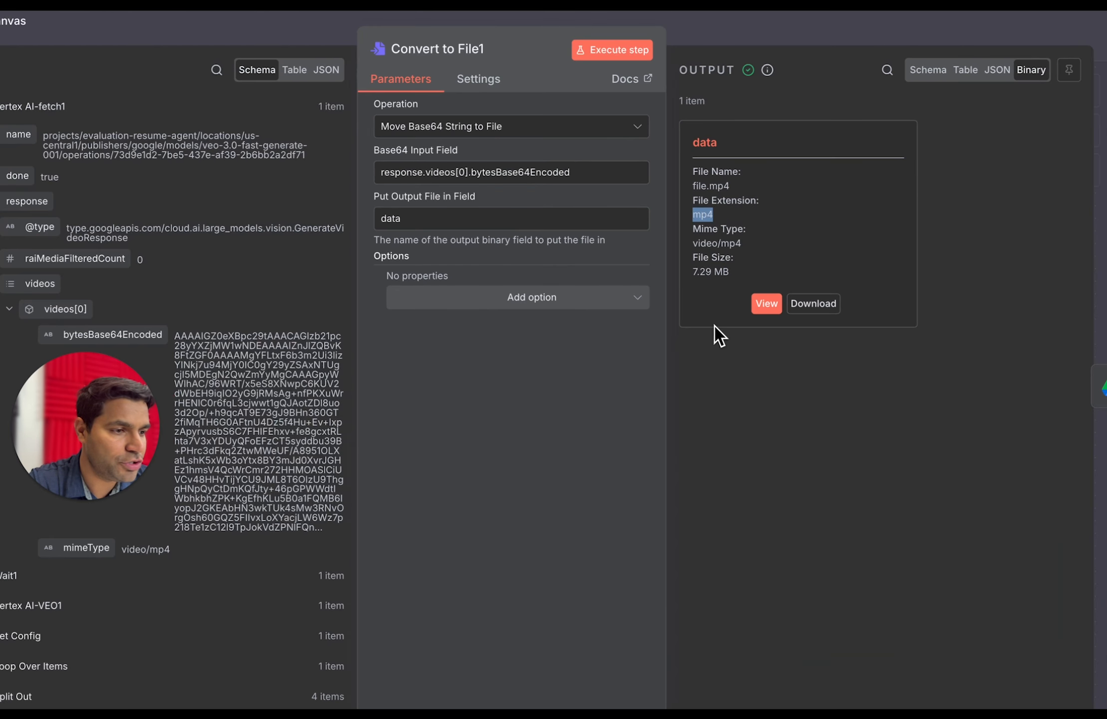
View the generated video in the Convert to File1 output, go back to the output list, and return to the canvas
{"action": "left_click", "coordinate": [666, 426]}
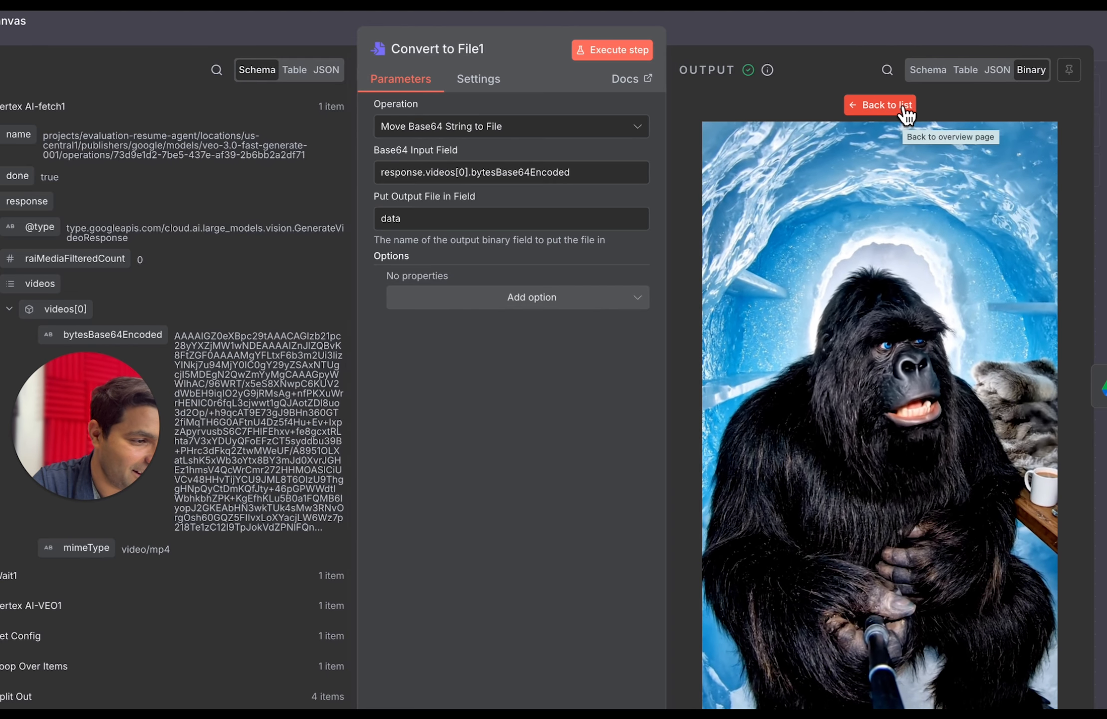
{"action": "left_click", "coordinate": [902, 106]}
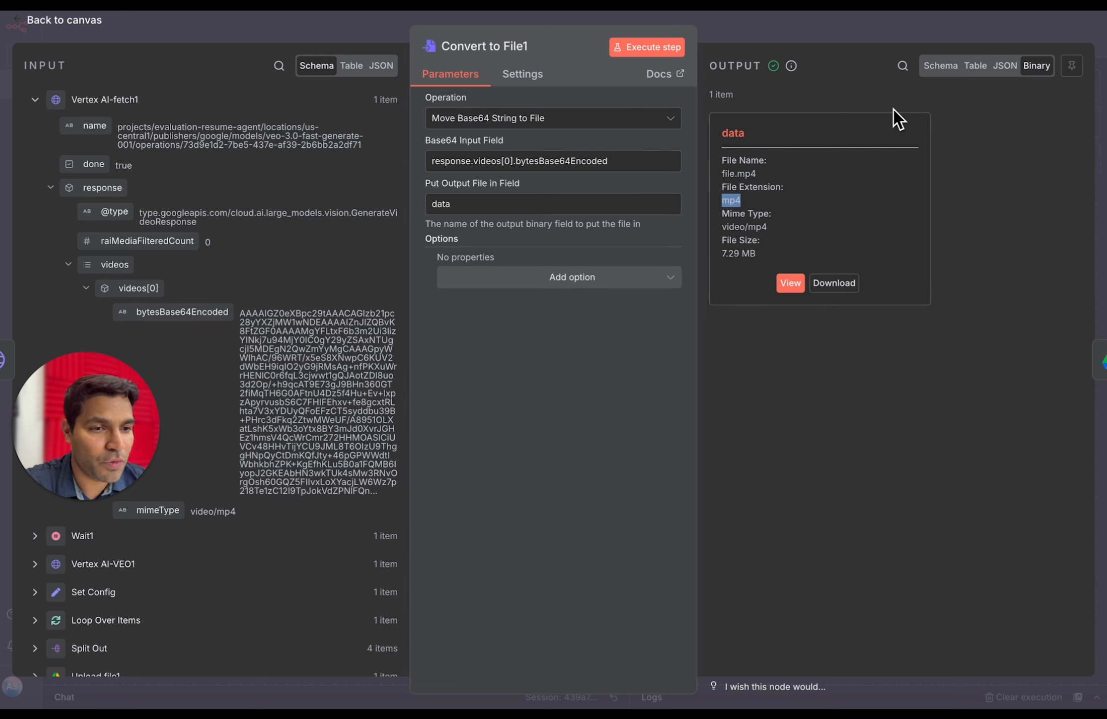
{"action": "left_click", "coordinate": [83, 22]}
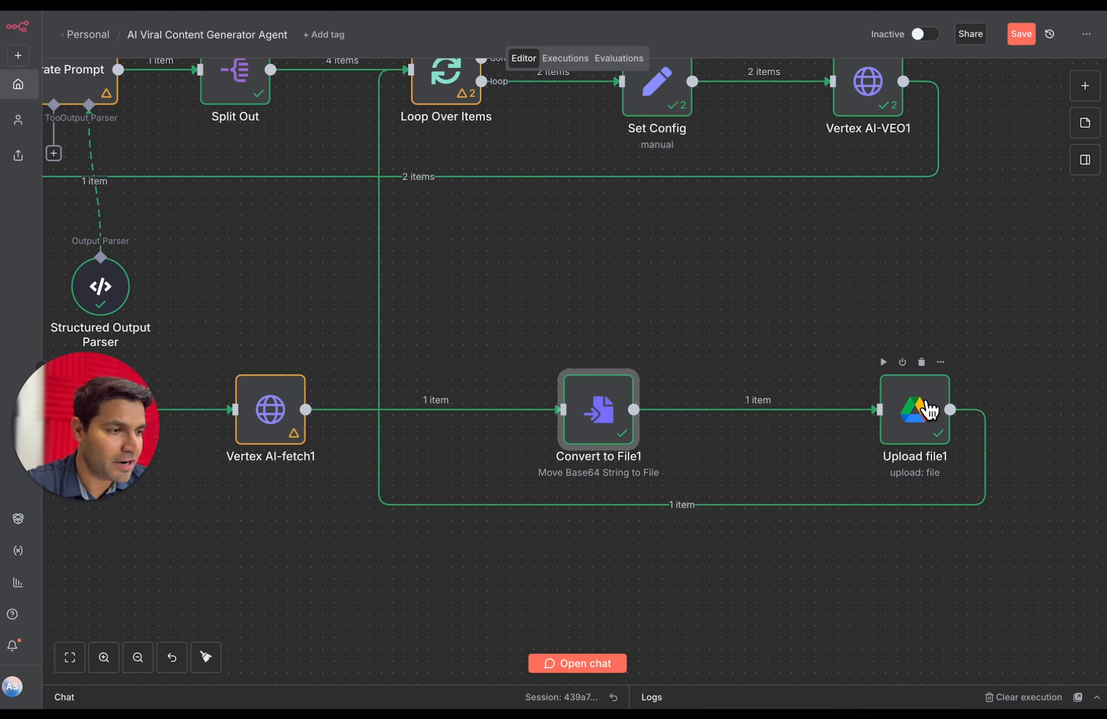
Open the Upload file1 node, review its available file operations, highlight the input's data field name, and return to the canvas
{"action": "scroll", "coordinate": [926, 403], "scroll_direction": "down", "scroll_amount": 3}
{"action": "double_click", "coordinate": [917, 410]}
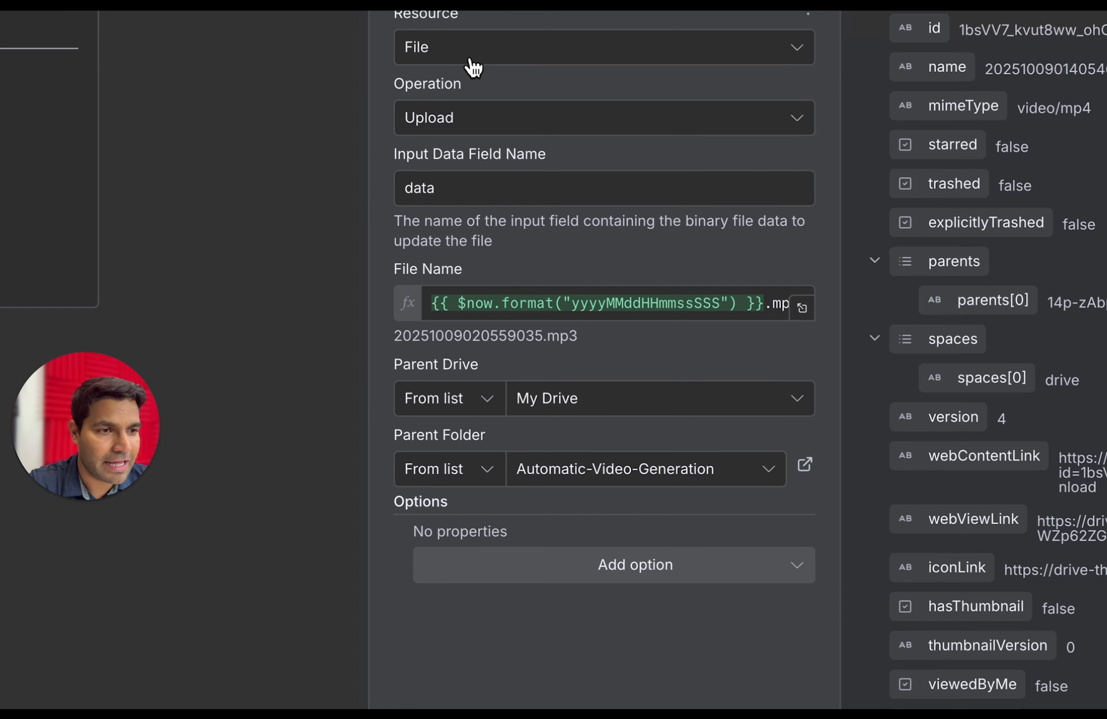
{"action": "left_click", "coordinate": [475, 114]}
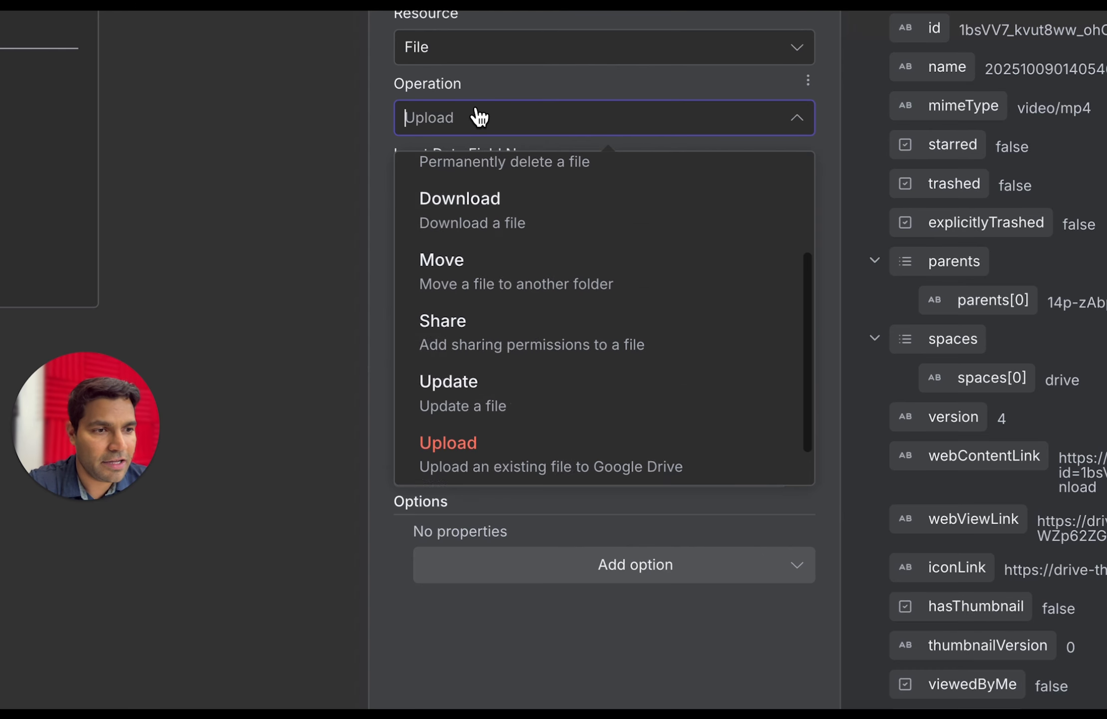
{"action": "left_click", "coordinate": [374, 332]}
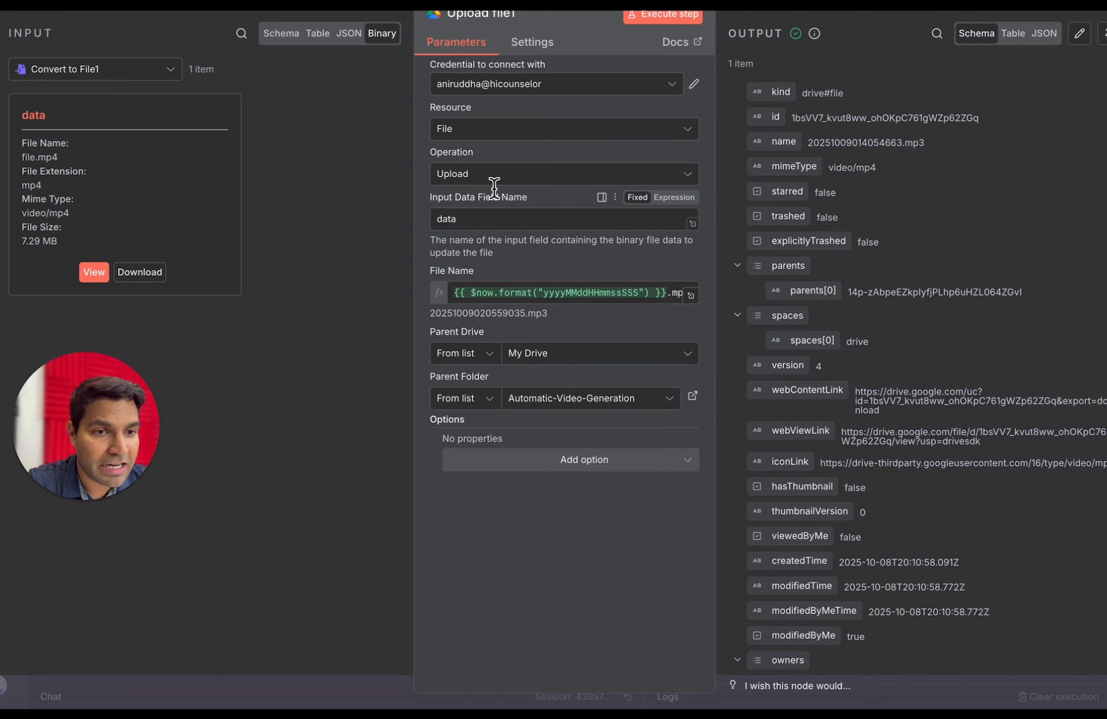
{"action": "left_click_drag", "start_coordinate": [51, 118], "coordinate": [26, 119]}
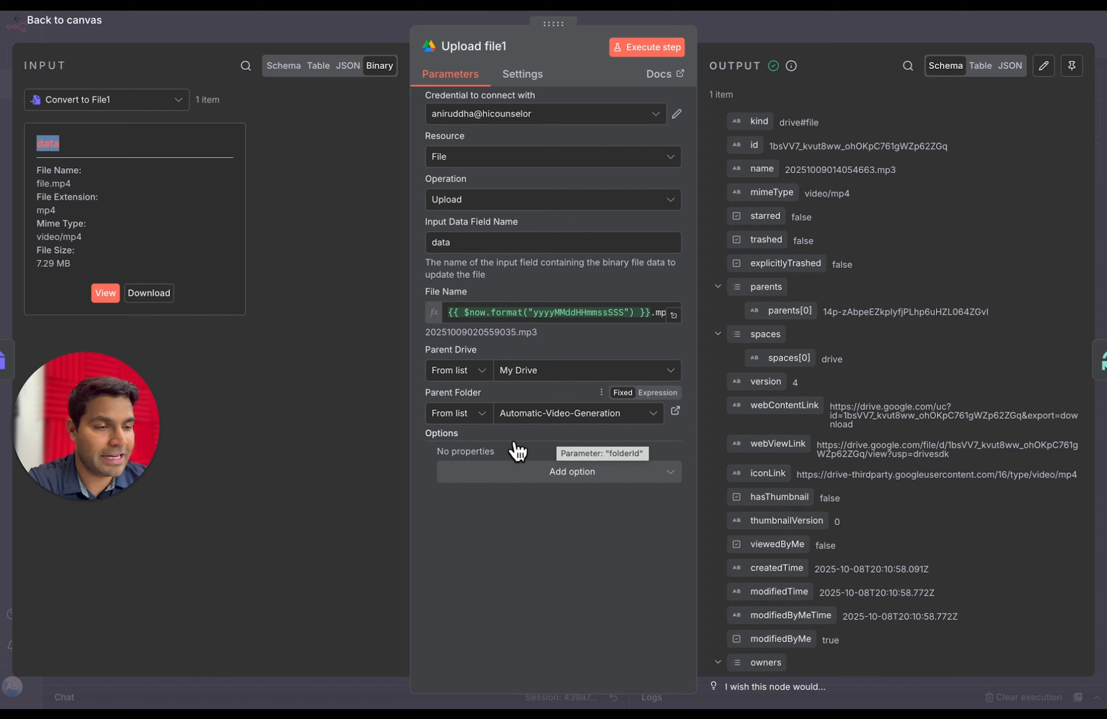
{"action": "left_click", "coordinate": [126, 22]}
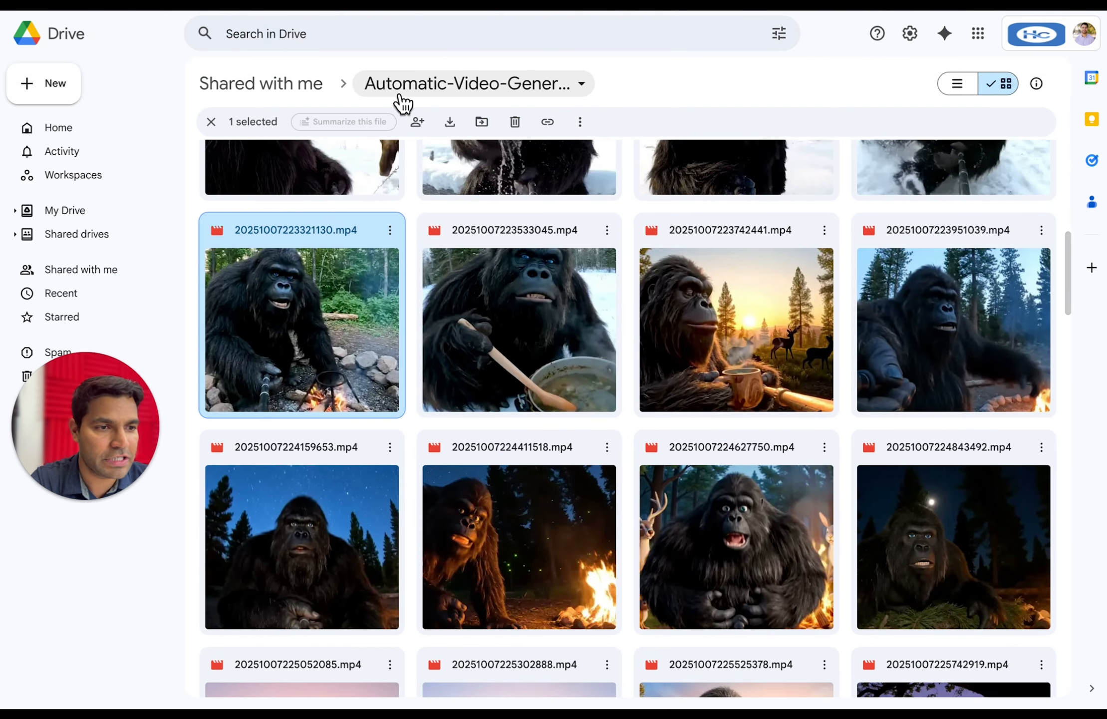
Look through the Automatic-Video-Generation folder in Google Drive down to the last uploaded videos, and switch to iMovie
{"action": "scroll", "coordinate": [476, 390], "scroll_direction": "down", "scroll_amount": 20}
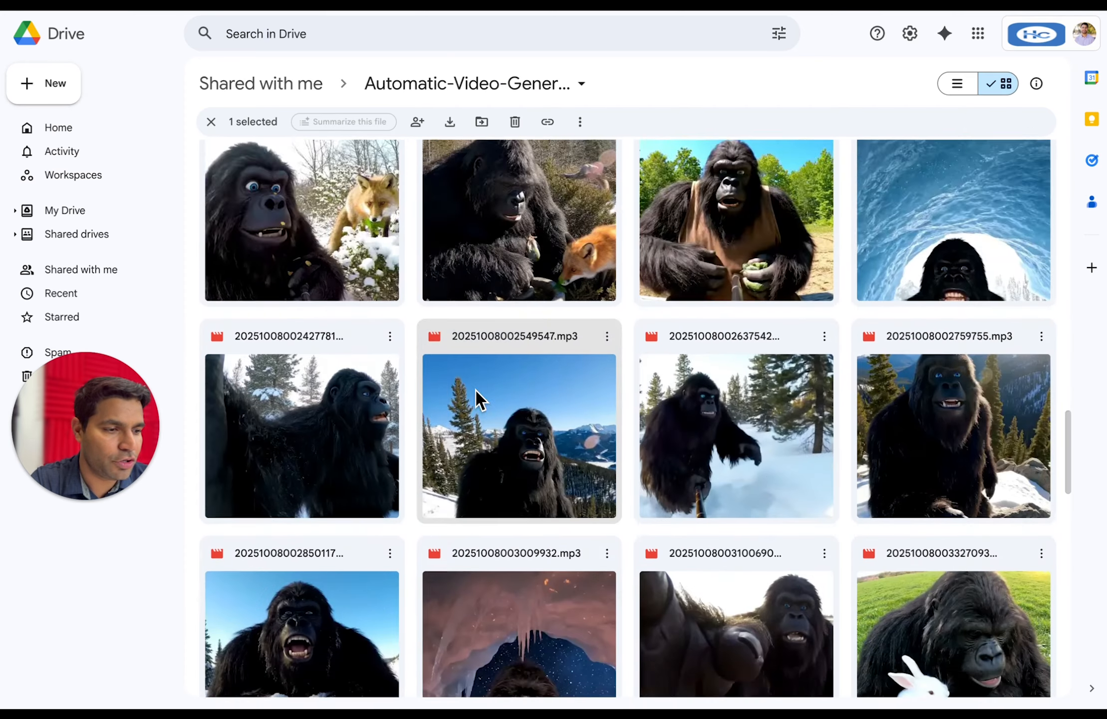
{"action": "scroll", "coordinate": [476, 392], "scroll_direction": "down", "scroll_amount": 2}
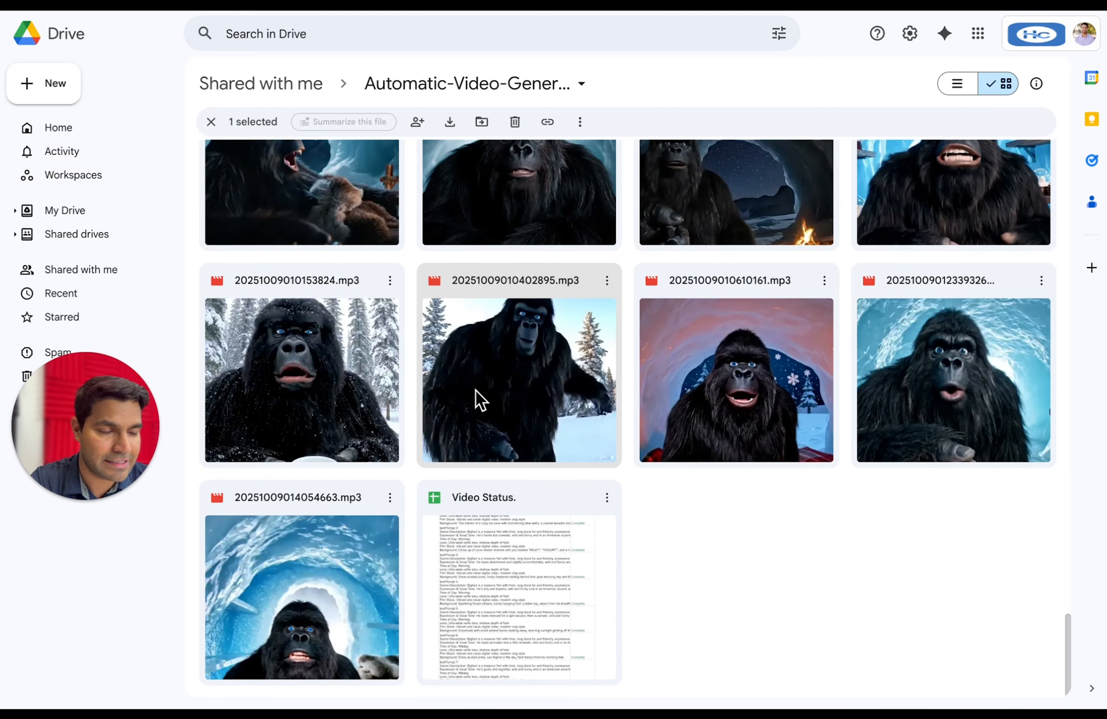
{"action": "mouse_move", "coordinate": [798, 704]}
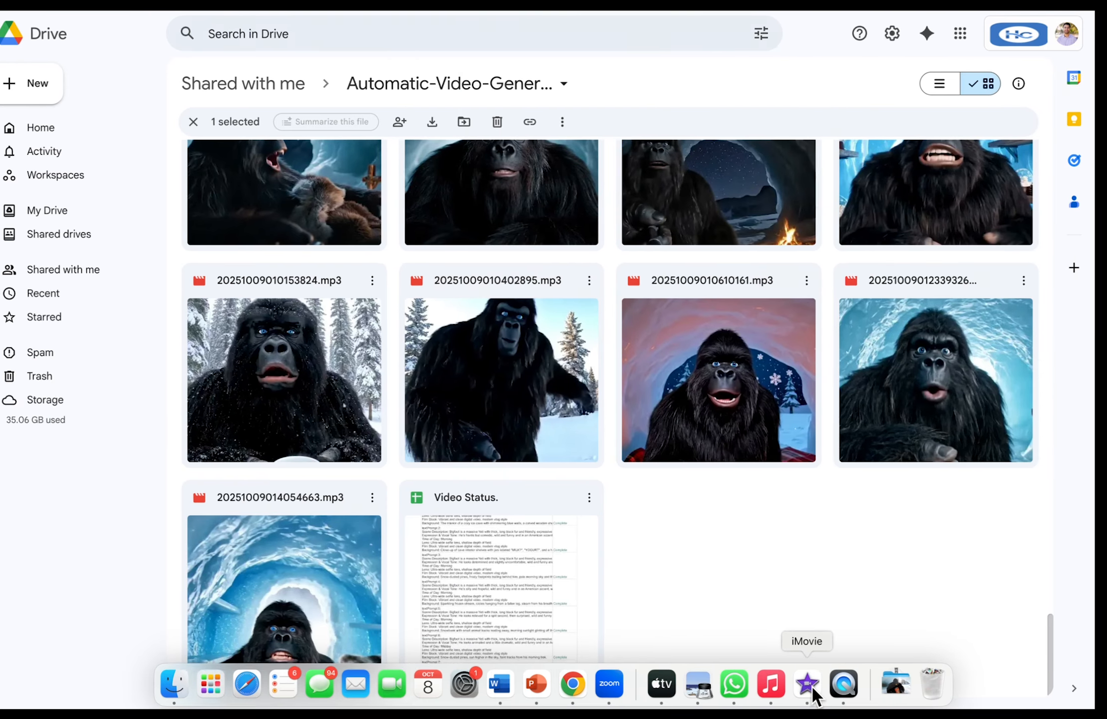
{"action": "left_click", "coordinate": [809, 689]}
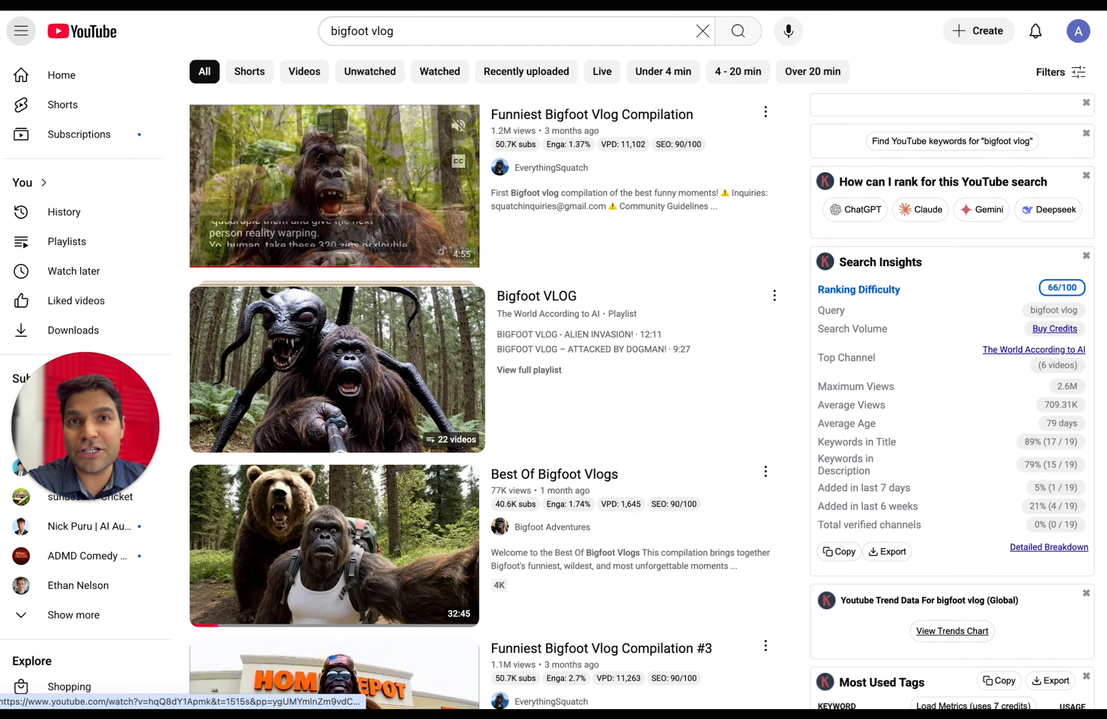
Look over the YouTube search results for "bigfoot vlog" as examples of similar videos
{"action": "scroll", "coordinate": [404, 259], "scroll_direction": "down", "scroll_amount": 2}
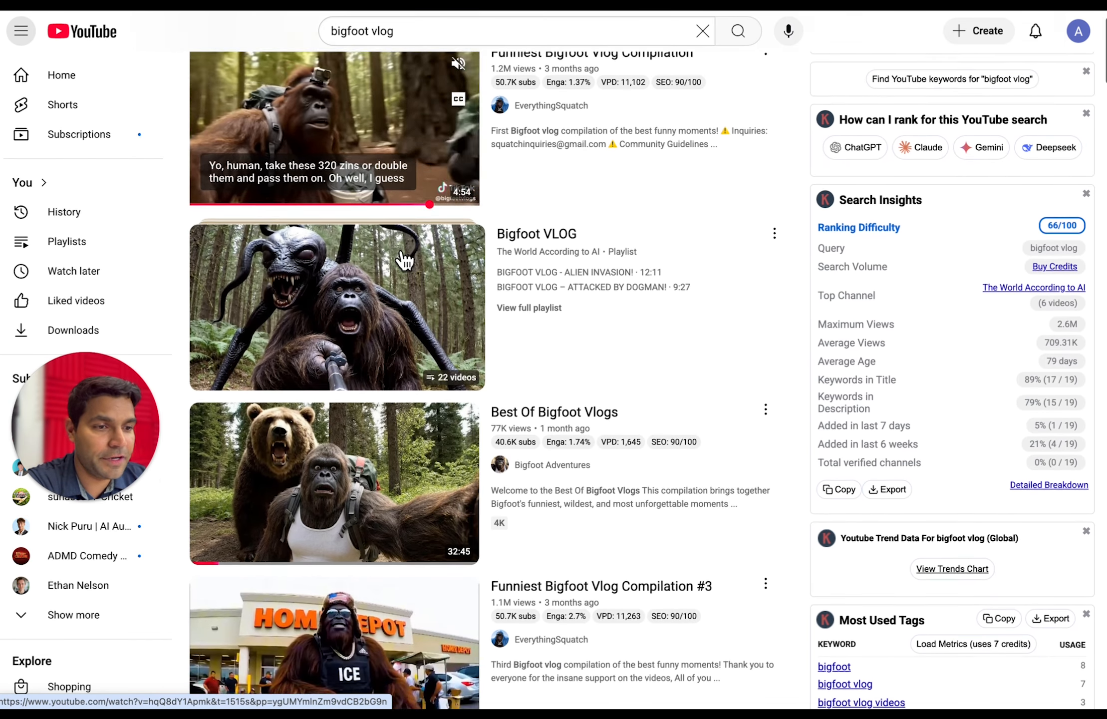
{"action": "scroll", "coordinate": [539, 135], "scroll_direction": "up", "scroll_amount": 2}
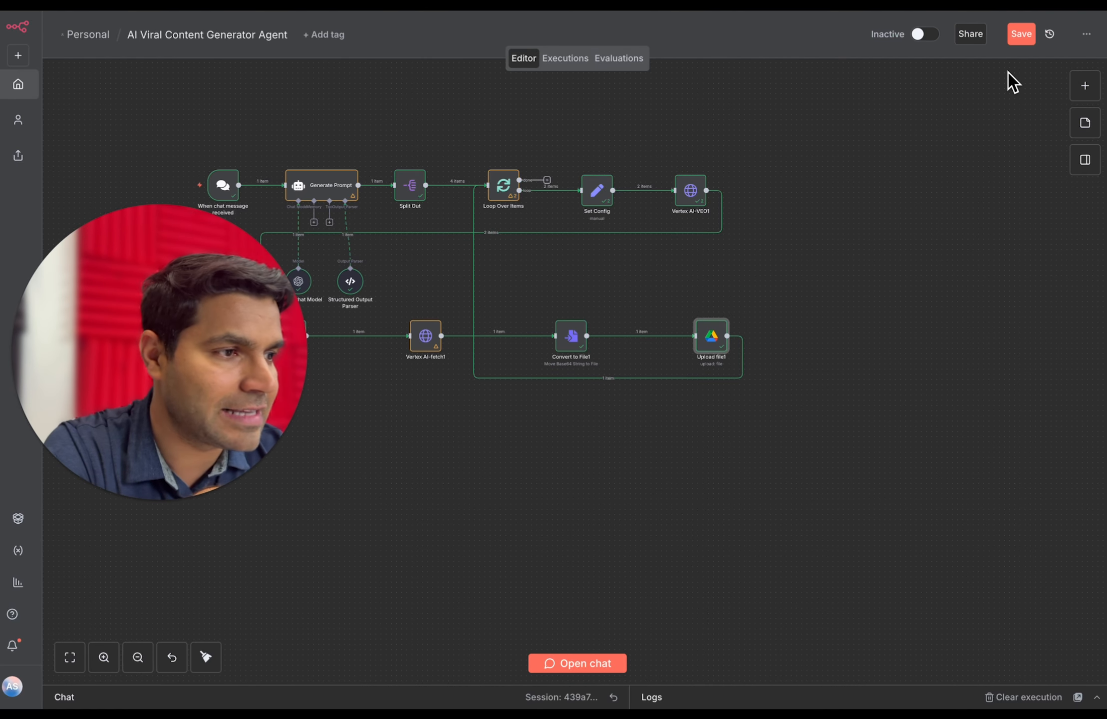
Download the AI Viral Content Generator Agent workflow from n8n, and show the Import from File option for loading it
{"action": "left_click", "coordinate": [1086, 34]}
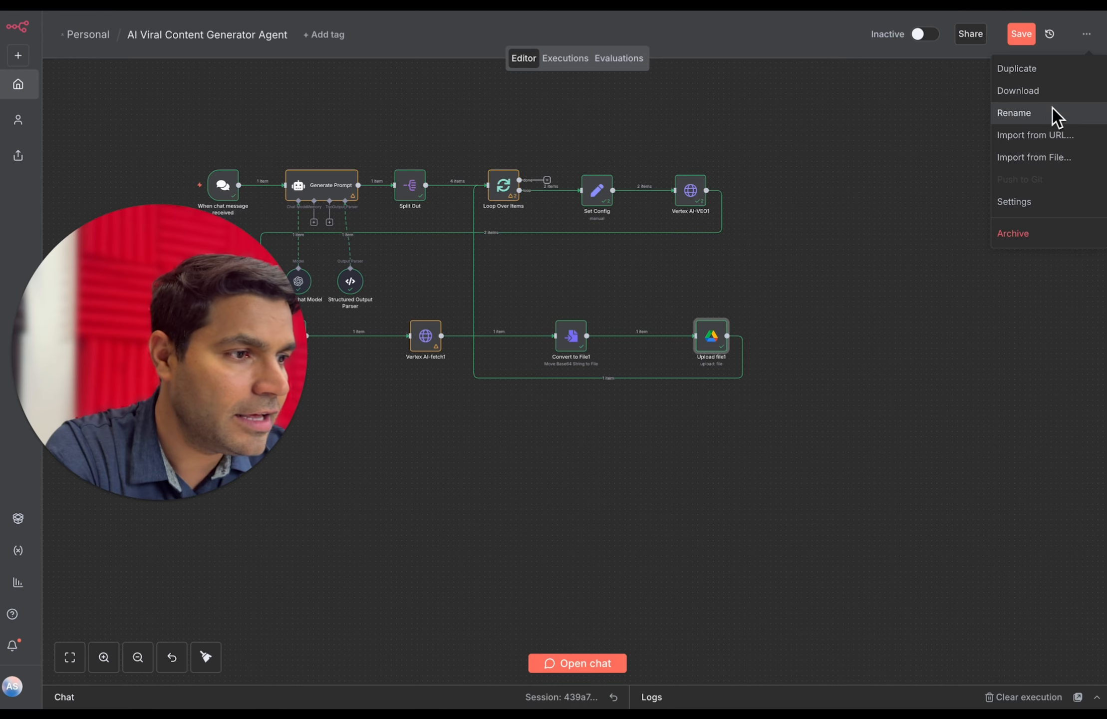
{"action": "left_click", "coordinate": [1044, 92]}
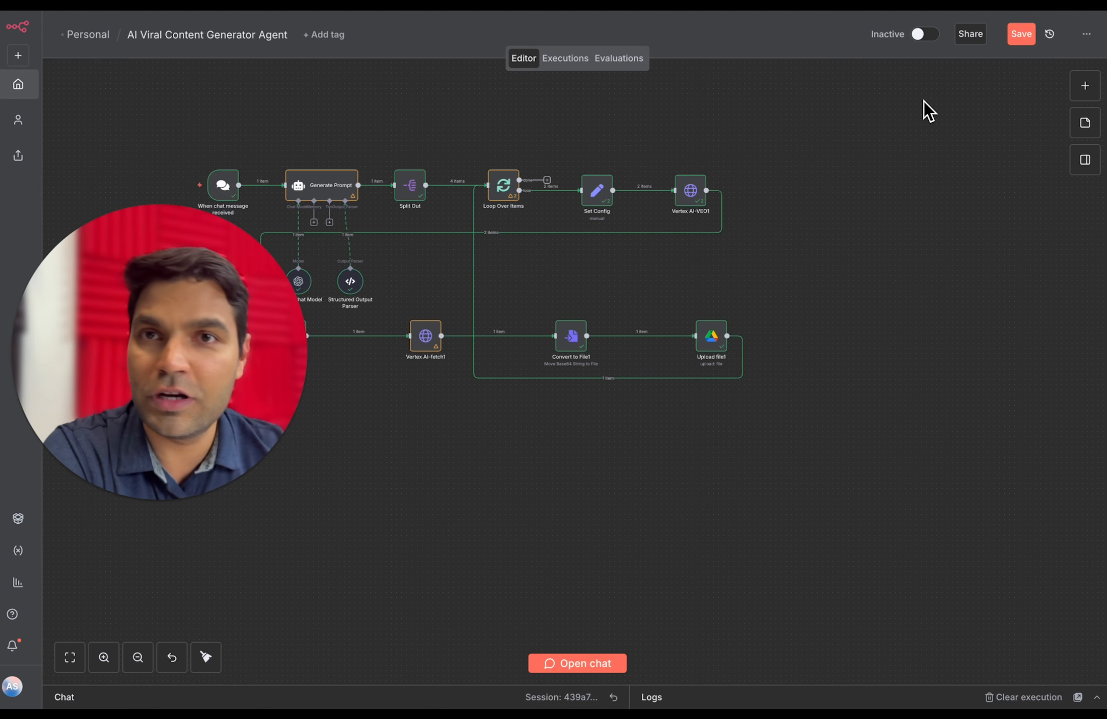
{"action": "left_click", "coordinate": [1088, 37]}
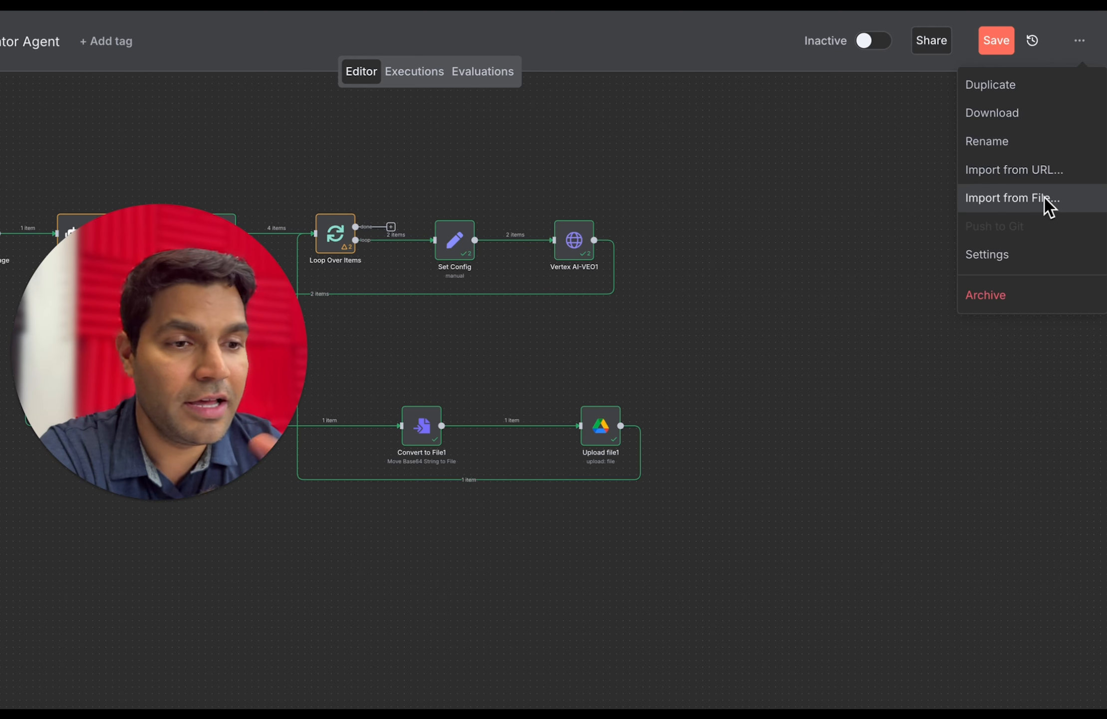
{"action": "scroll", "coordinate": [549, 393], "scroll_direction": "left", "scroll_amount": 5}
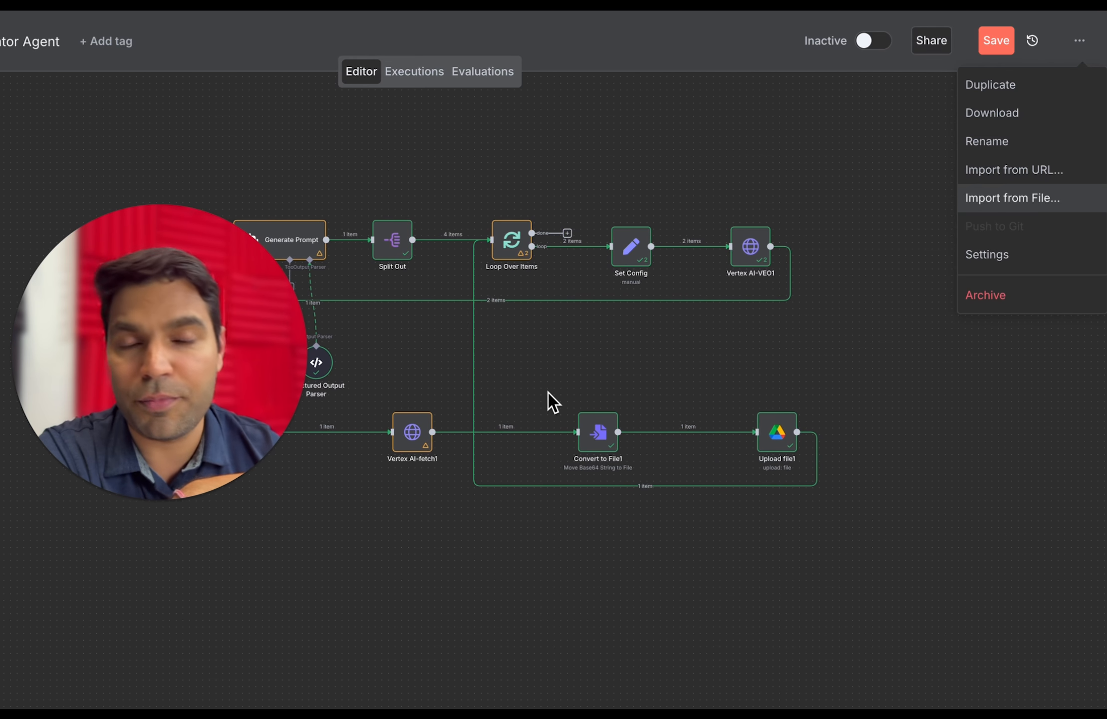